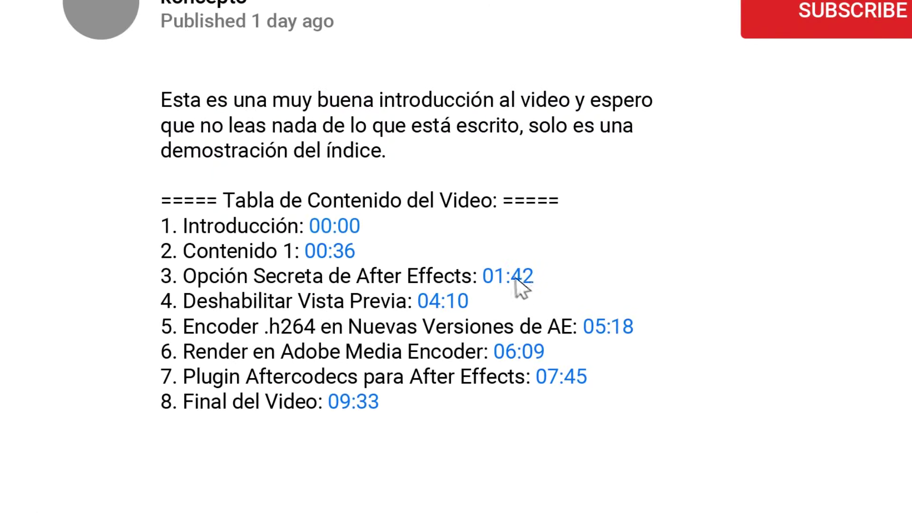
Ungroup the logo mark into separate pieces with Object > Ungroup
click(516, 280)
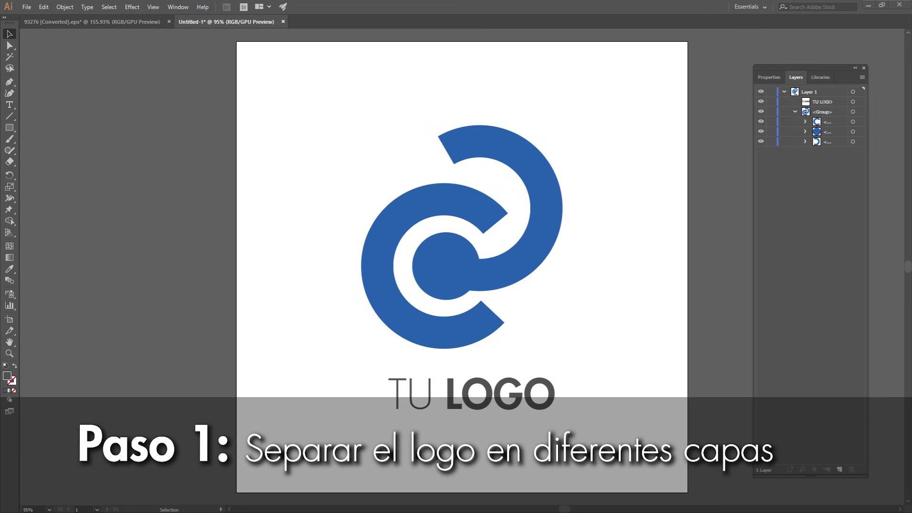
click(475, 205)
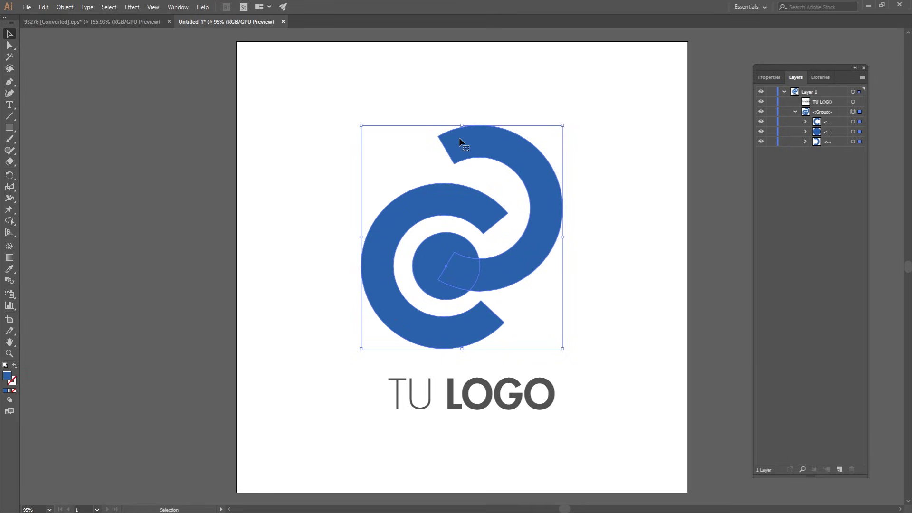
click(65, 6)
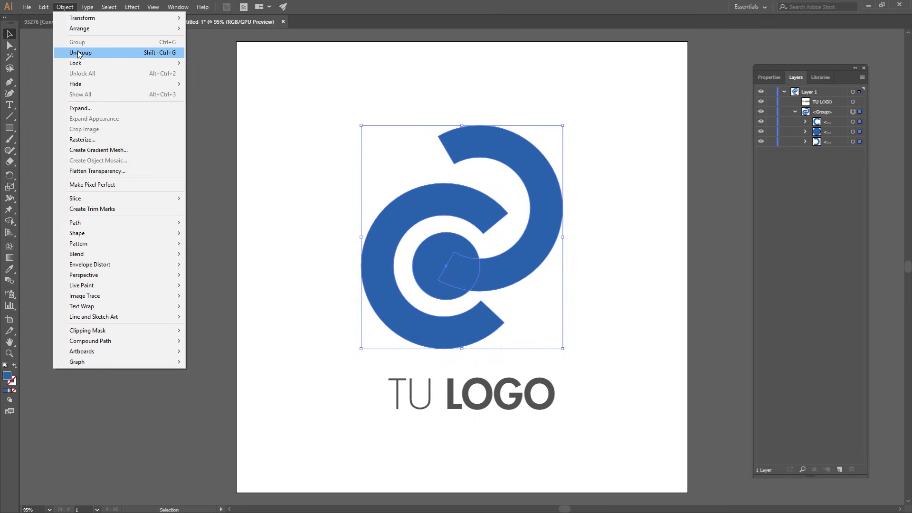
click(79, 53)
Test-move the left C, right arc and inner circle apart, then undo to reassemble the logo
click(500, 158)
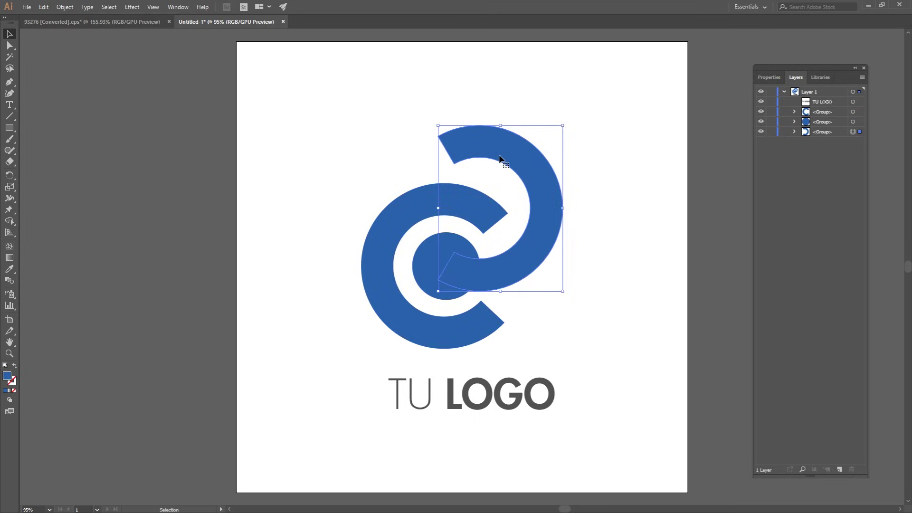
mouse_move(391, 217)
mouse_down()
mouse_move(351, 208)
mouse_move(315, 139)
mouse_up()
drag(511, 158, 577, 96)
drag(454, 275, 571, 332)
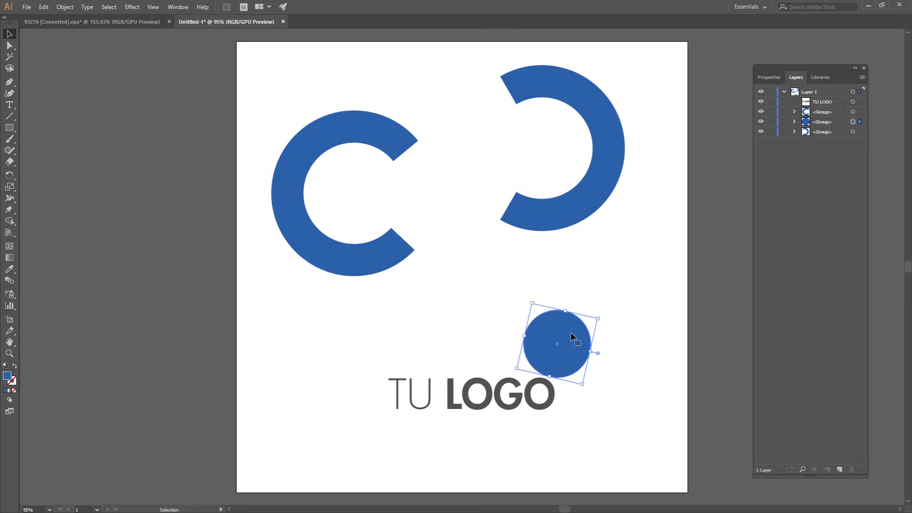
key(ctrl+z)
key(ctrl+z)
key(ctrl+z)
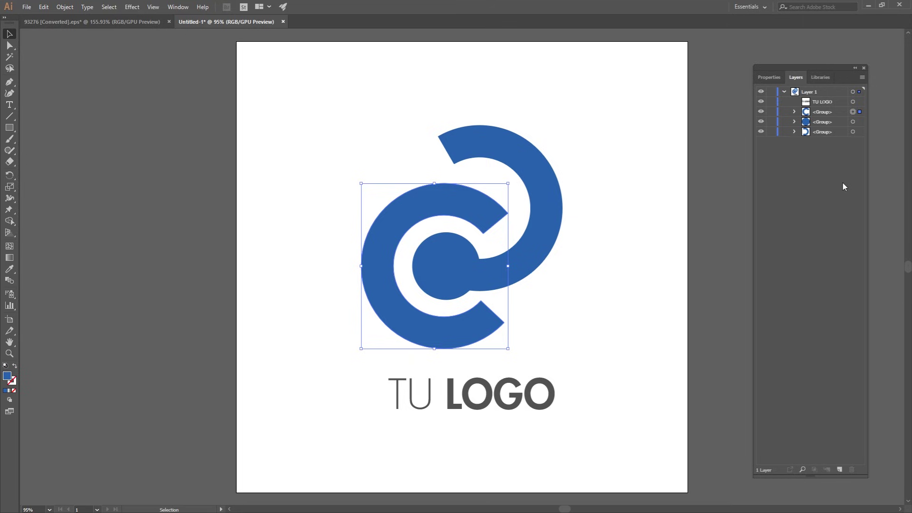
Create Layer 2 from the Layers panel menu and drag the right arc's <Group> into it
click(862, 77)
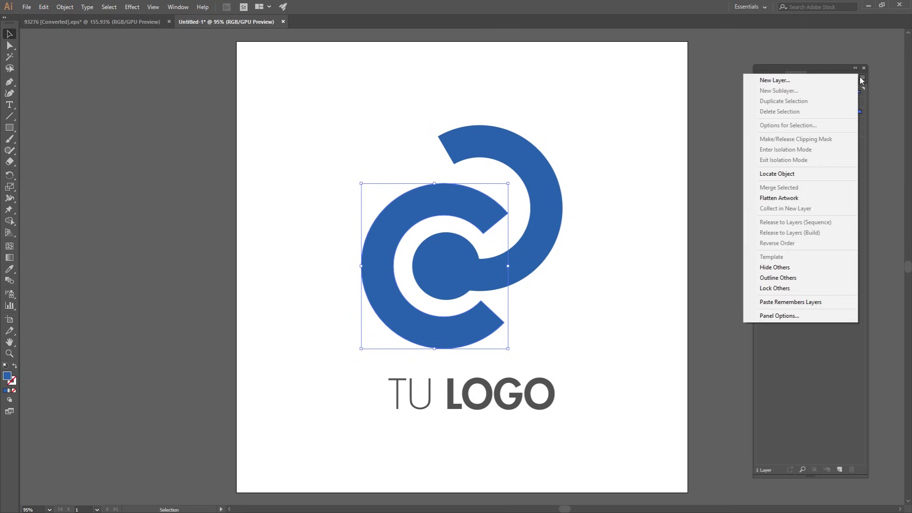
click(812, 83)
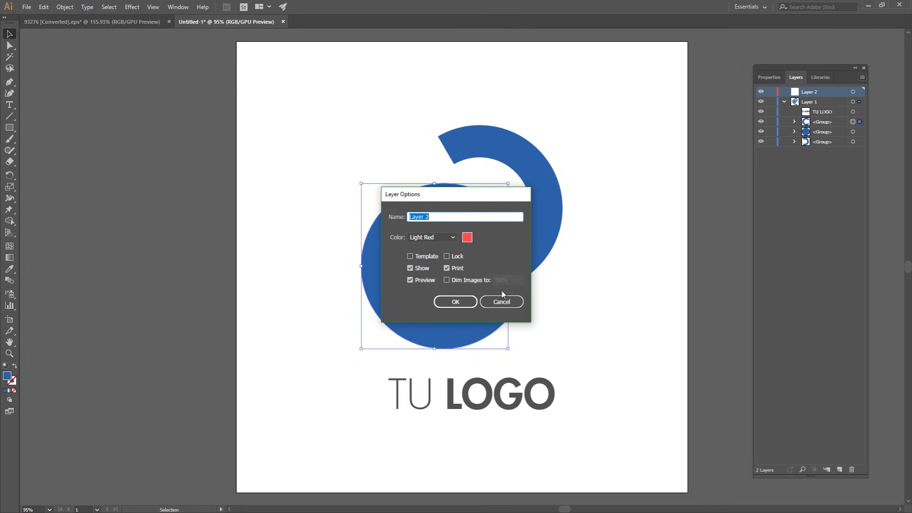
click(456, 303)
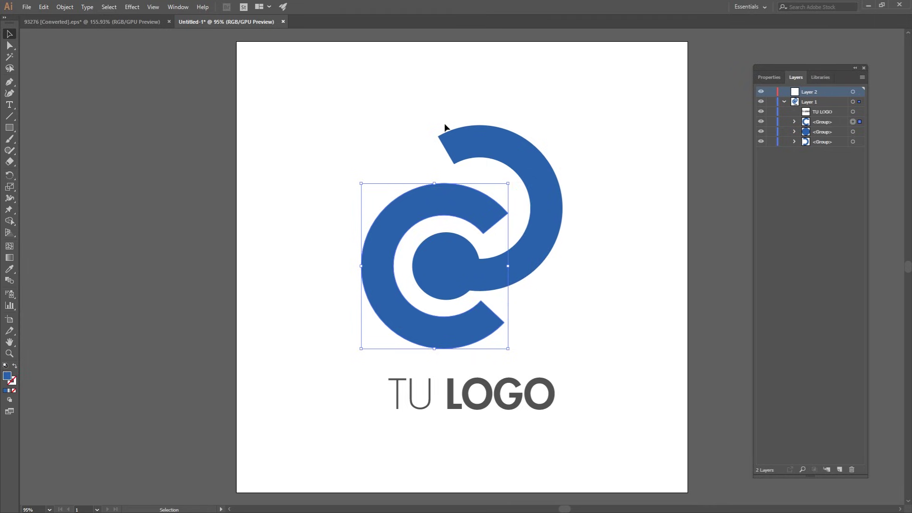
click(546, 175)
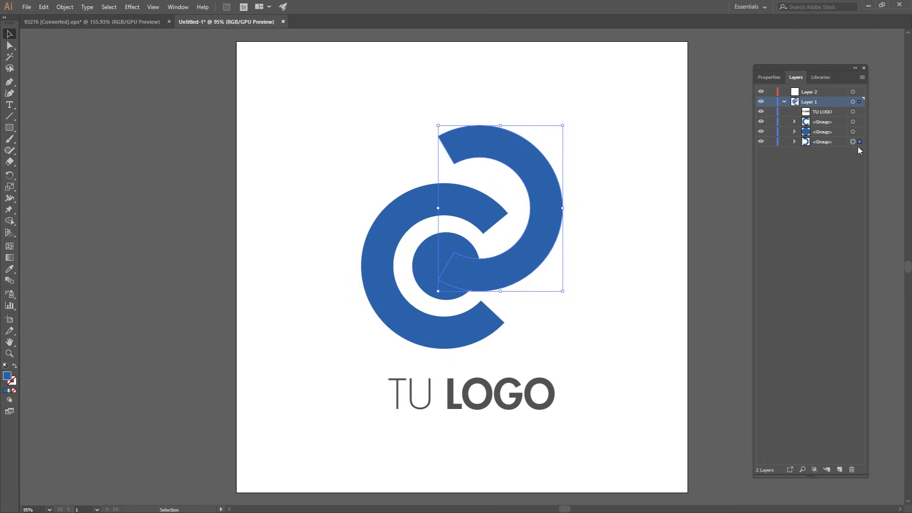
click(817, 141)
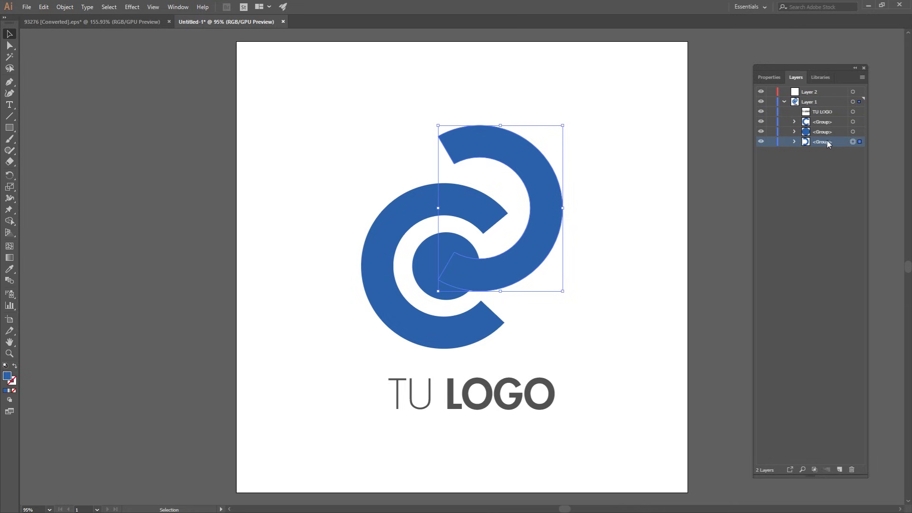
drag(829, 144, 807, 92)
click(654, 224)
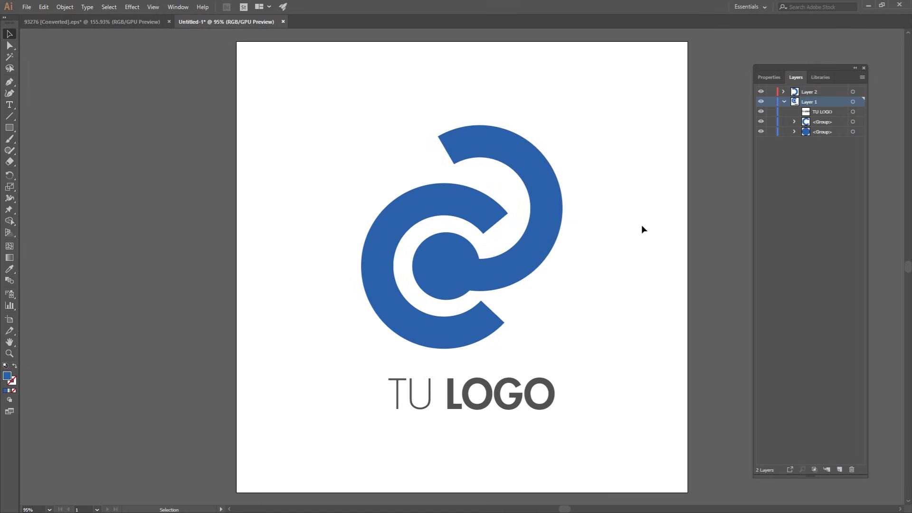
Create Layer 3 and move the left C's group into it
click(452, 210)
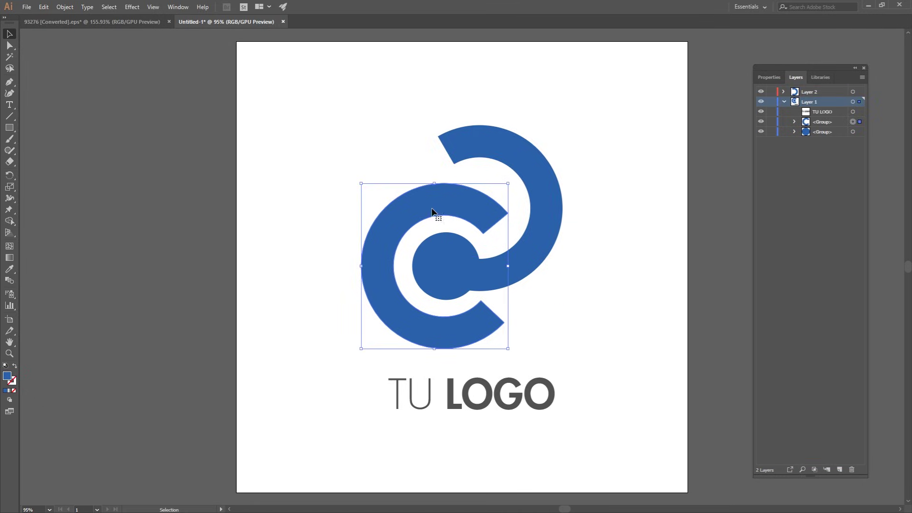
click(863, 78)
click(799, 81)
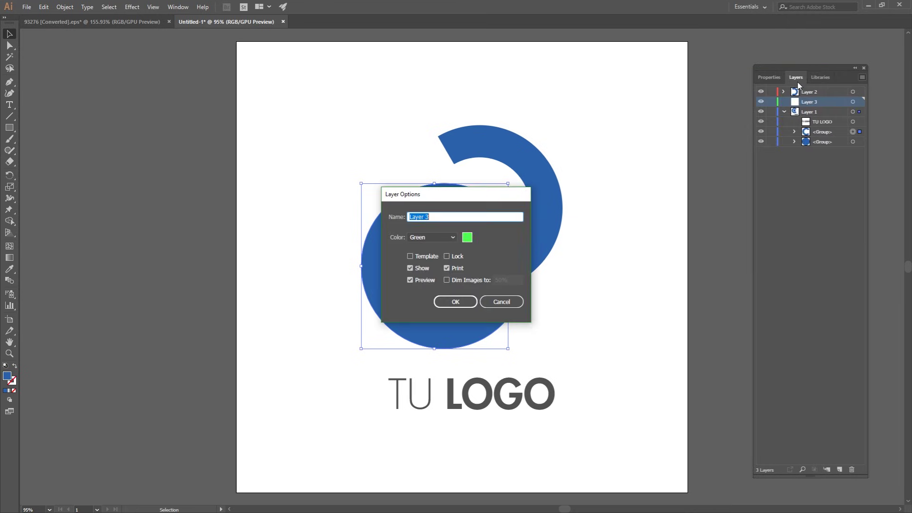
click(457, 303)
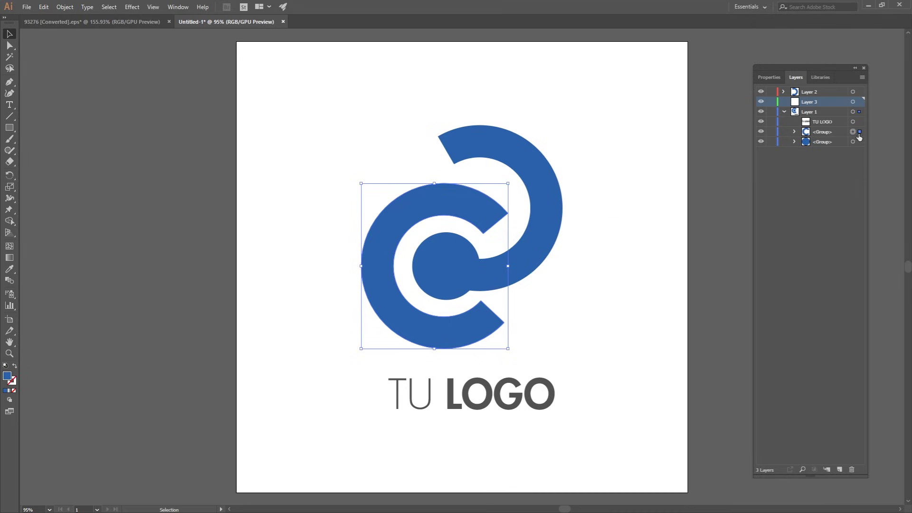
click(828, 135)
drag(824, 135, 810, 104)
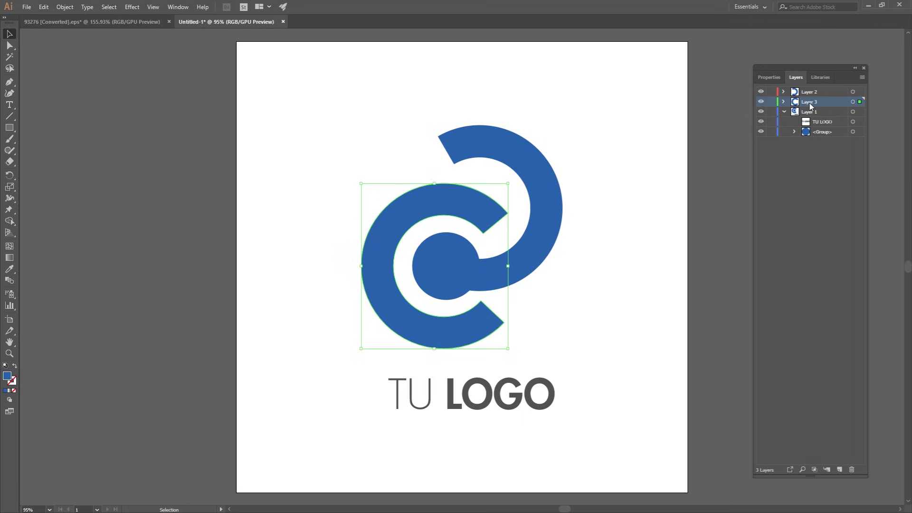
Create Layer 4 and move the inner circle's group into it
click(433, 250)
click(863, 77)
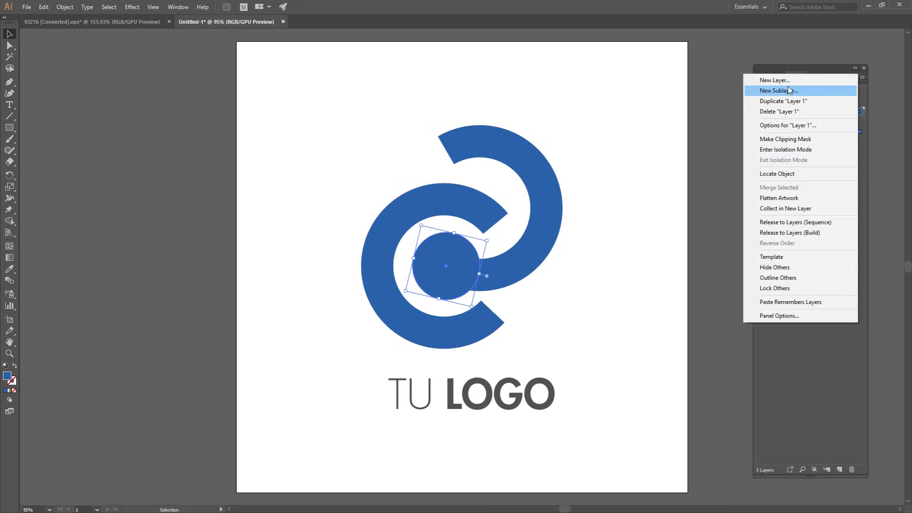
click(790, 78)
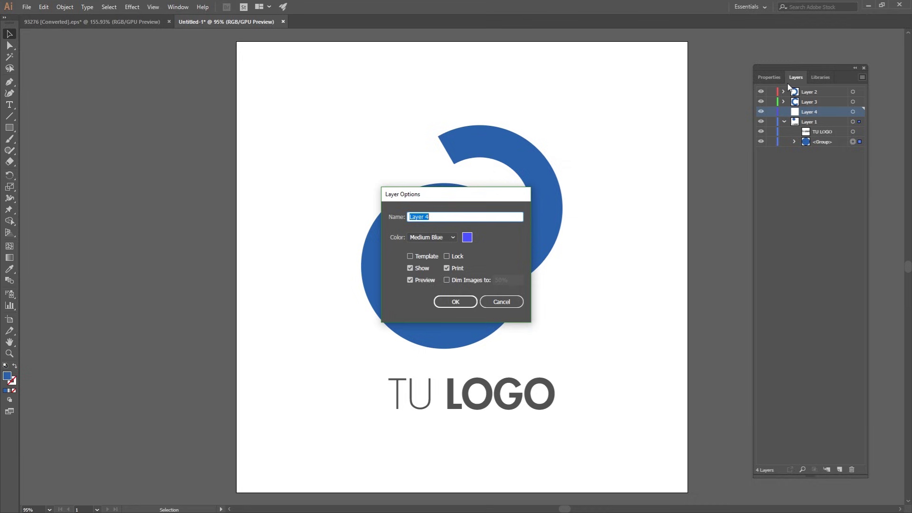
click(455, 303)
drag(831, 142, 814, 113)
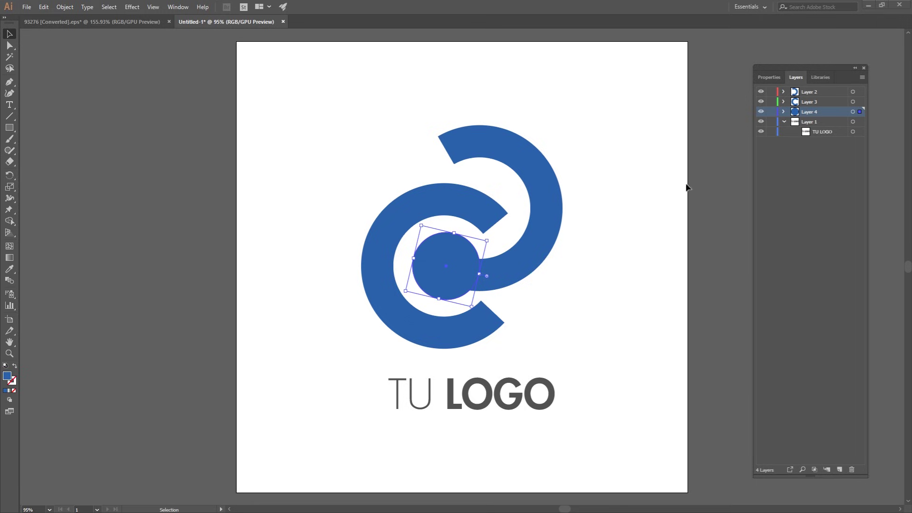
Check that the C, circle and arc each sit on their own layer, then deselect
click(448, 198)
click(433, 244)
click(542, 179)
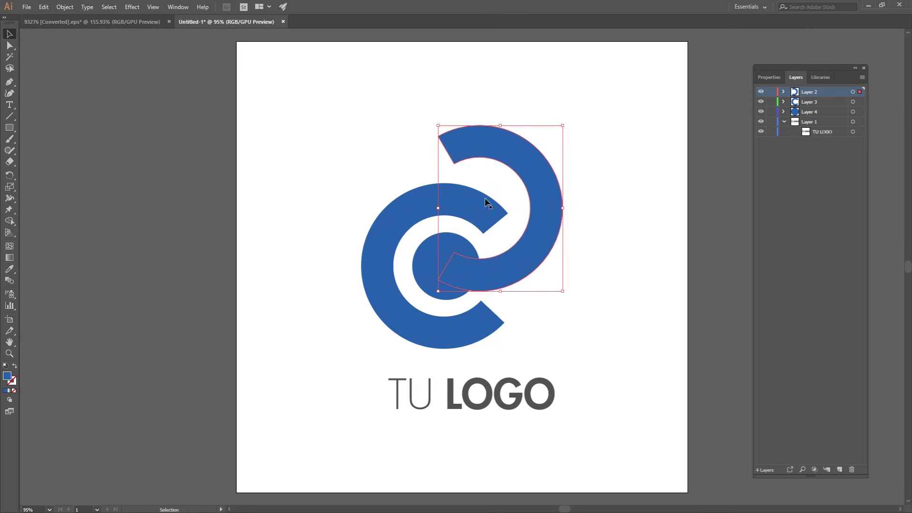
click(407, 214)
click(571, 292)
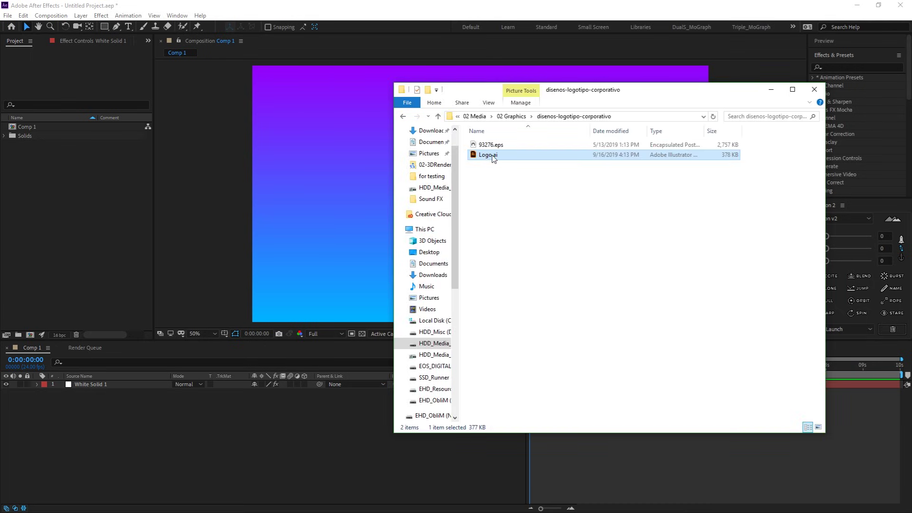
Drag Logo.ai into the Project panel and import it as Footage
mouse_move(488, 155)
mouse_down()
mouse_move(304, 183)
mouse_move(64, 186)
mouse_up()
click(65, 189)
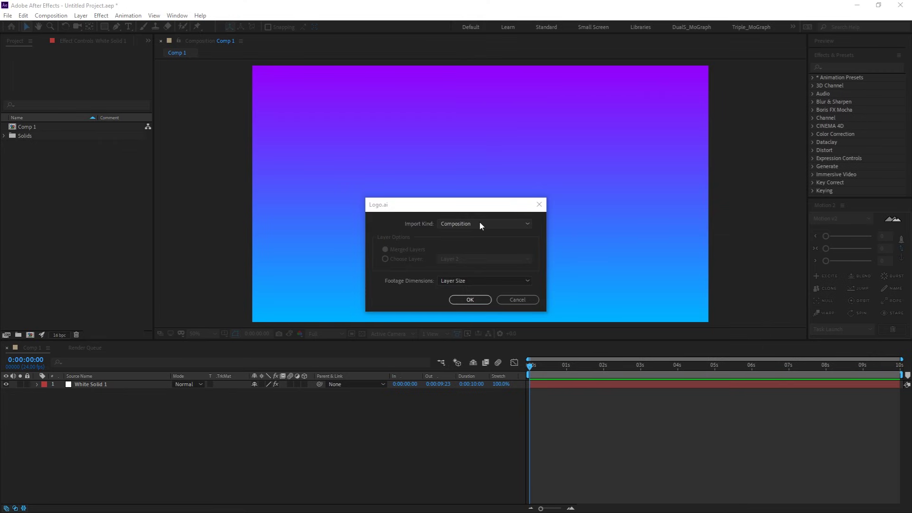
click(475, 225)
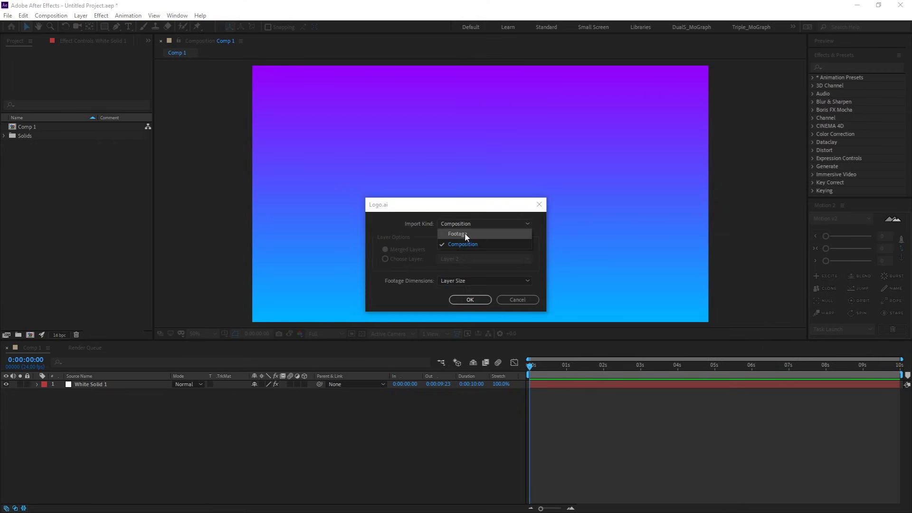
click(466, 235)
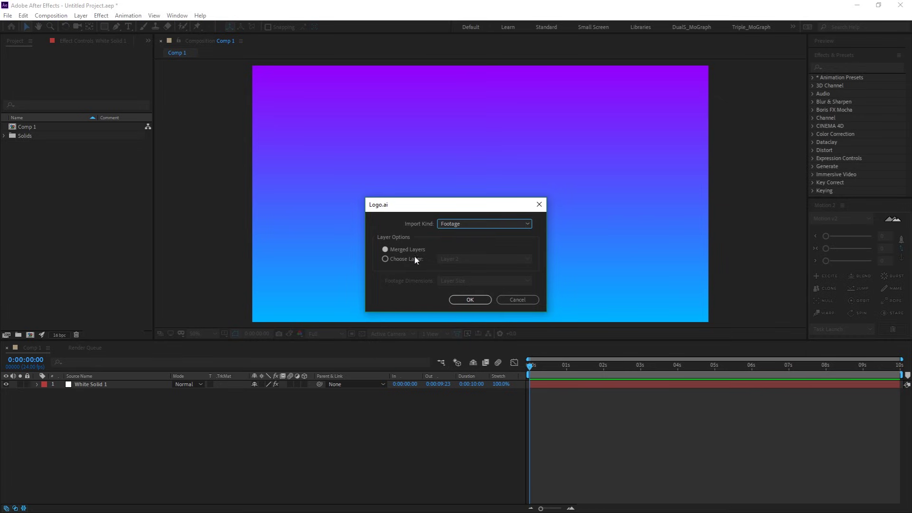
click(470, 300)
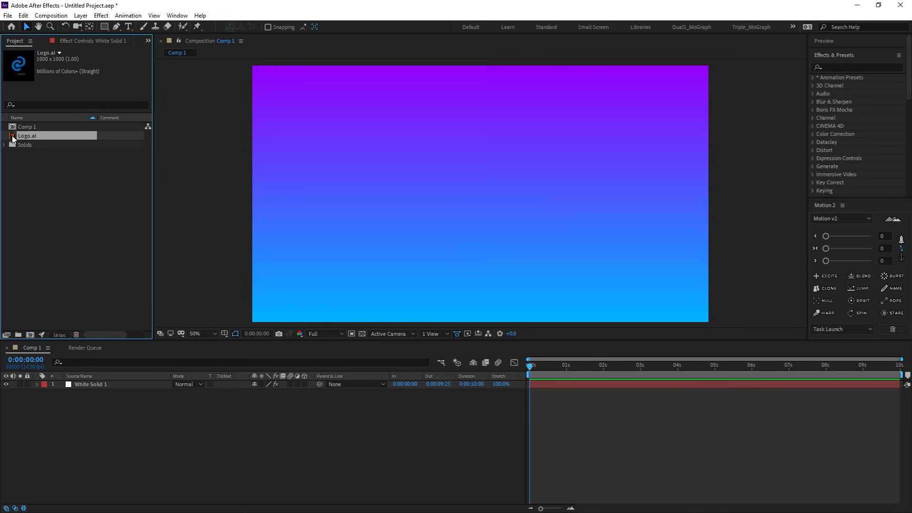
Add Logo.ai to Comp 1 above White Solid 1 and convert it to a layered Logo composition
drag(13, 139, 87, 384)
drag(85, 381, 86, 382)
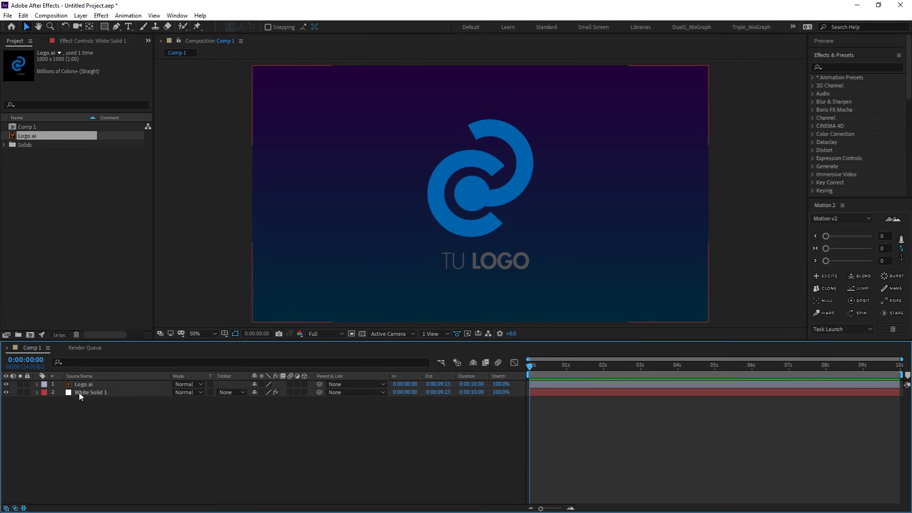
click(82, 387)
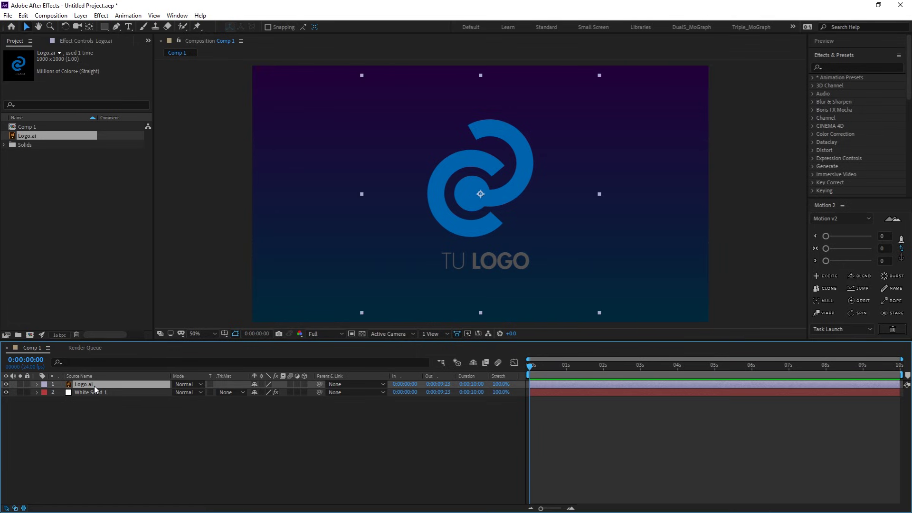
right_click(96, 390)
mouse_move(133, 321)
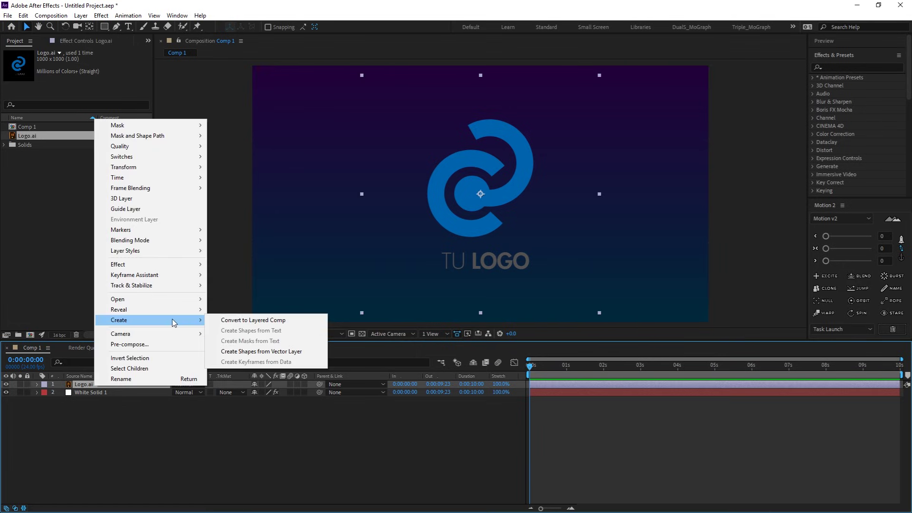
click(287, 321)
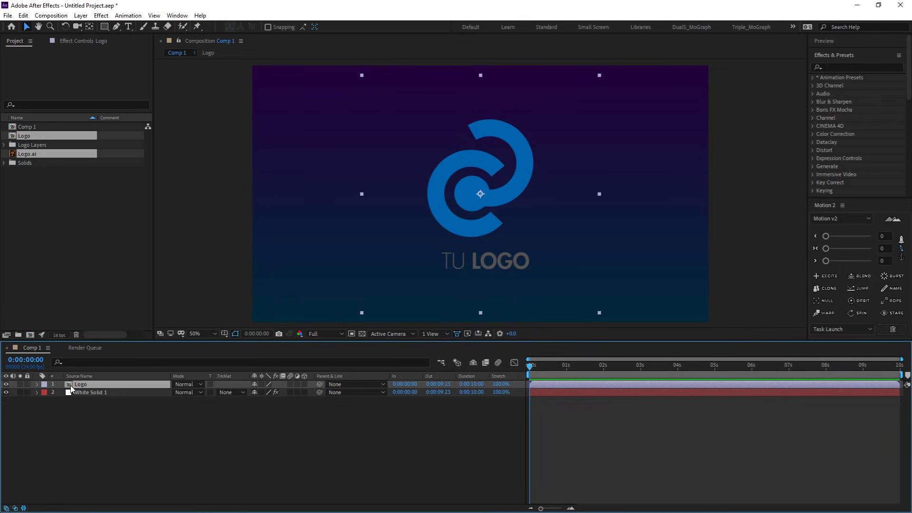
Open the Logo comp, inspect Layers 1–4, briefly solo Layer 2, then select all four layers
double_click(71, 384)
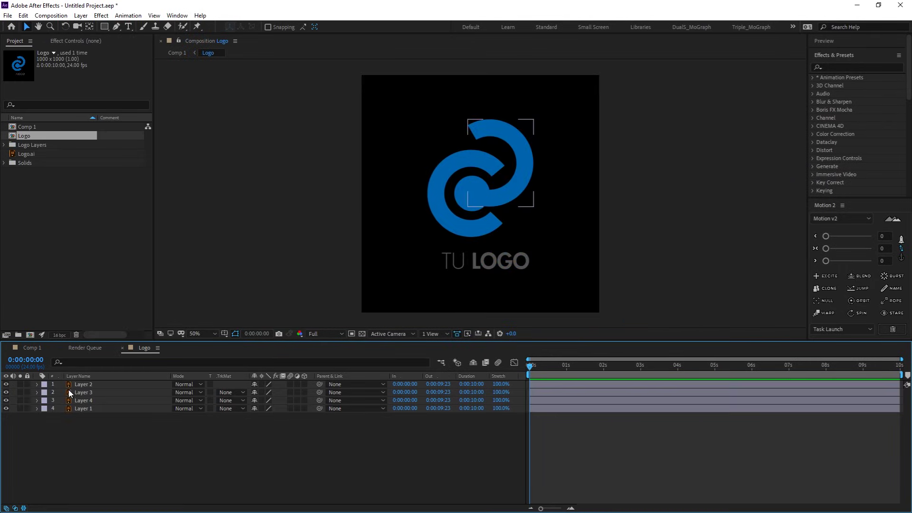
click(92, 408)
click(95, 400)
click(97, 392)
click(98, 384)
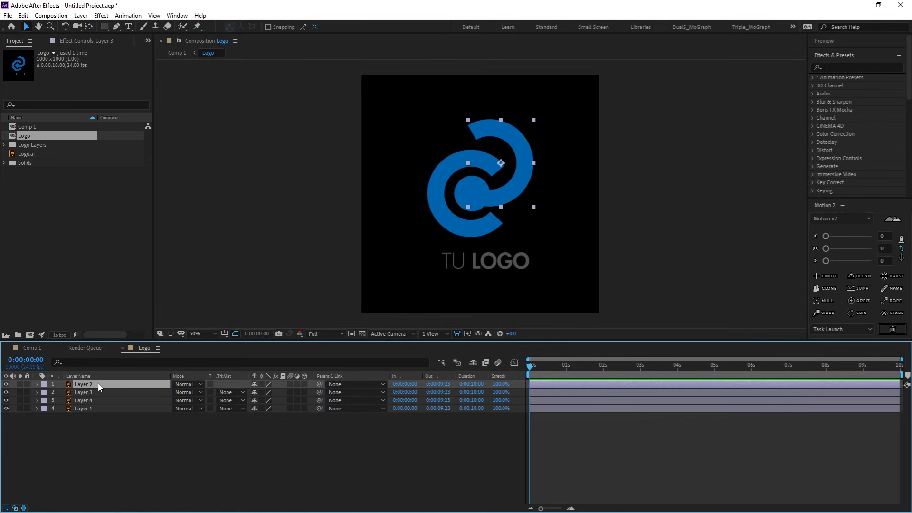
click(20, 383)
click(21, 384)
drag(110, 427, 82, 382)
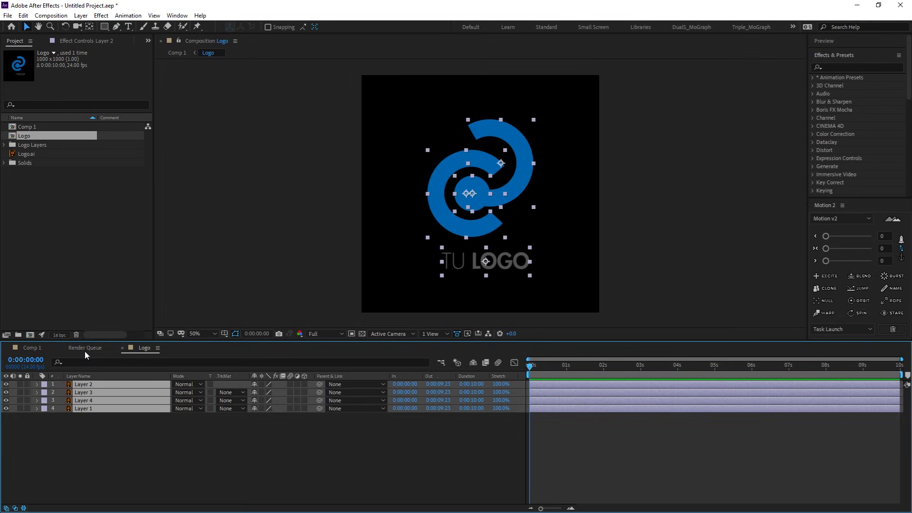
Cut the four logo layers, paste them into Comp 1, and delete the Logo precomp layer
key(ctrl+x)
click(33, 347)
key(ctrl+v)
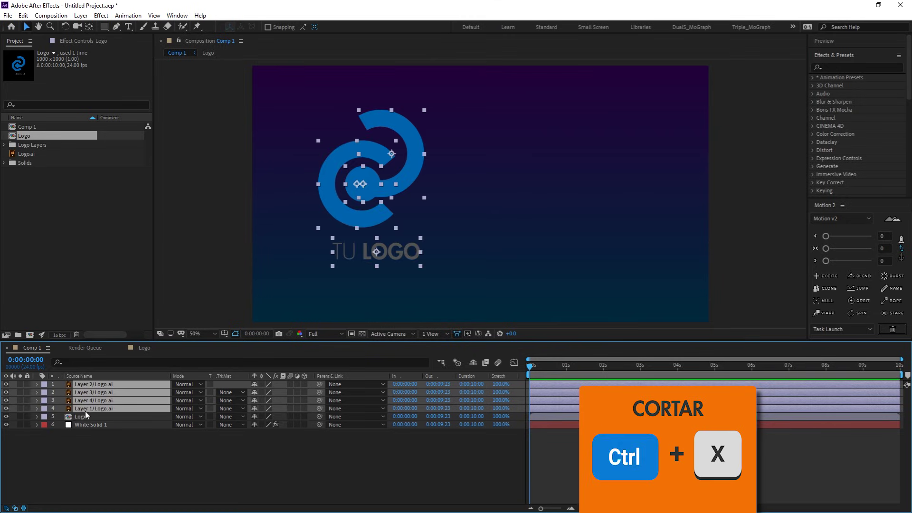
click(70, 417)
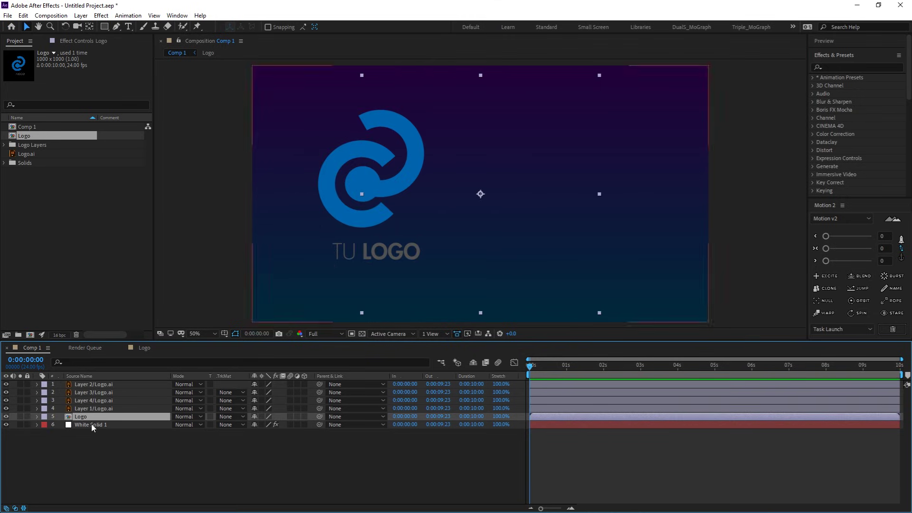
key(Delete)
Select the four logo layers and drag them to the composition centre
click(102, 407)
shift+click(106, 386)
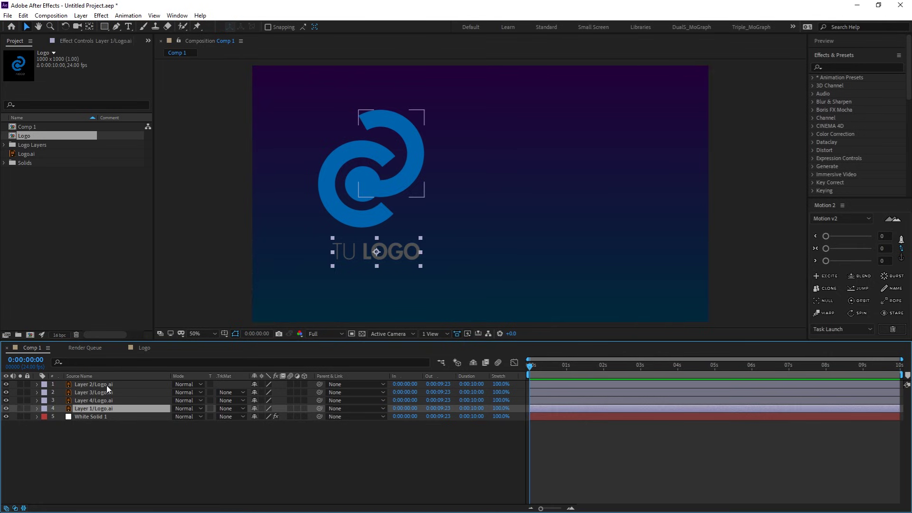
drag(408, 179, 515, 181)
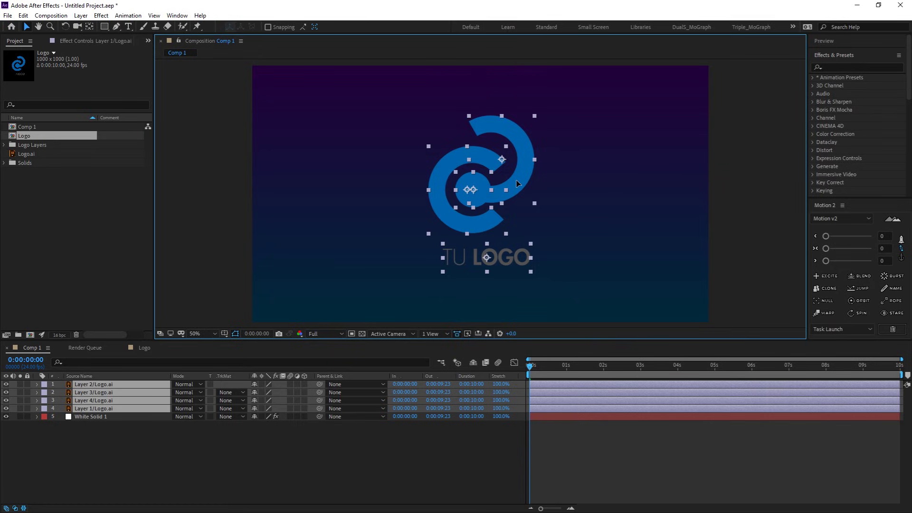
key(F2)
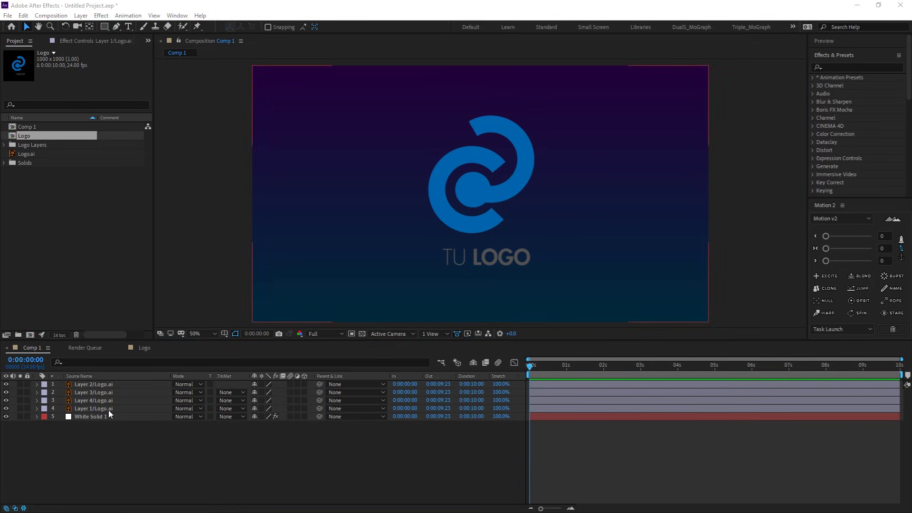
click(108, 408)
click(110, 401)
click(114, 393)
click(115, 385)
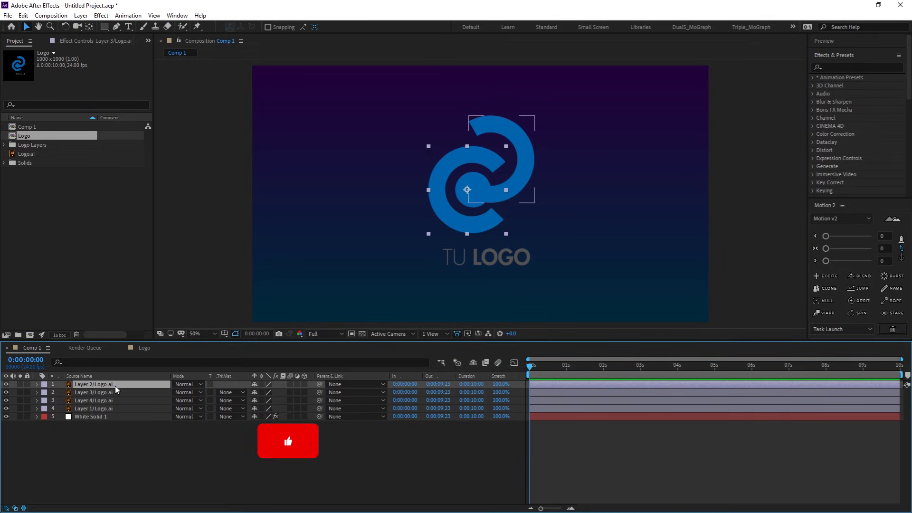
click(124, 409)
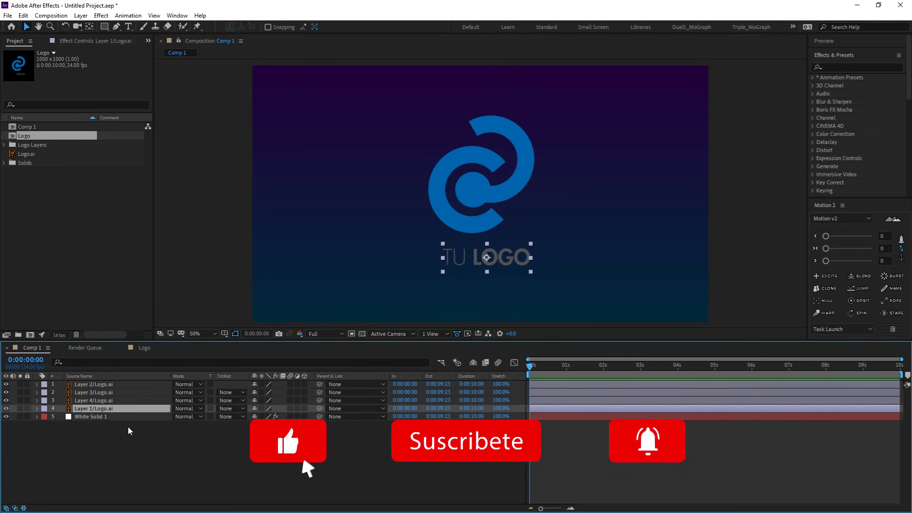
click(139, 385)
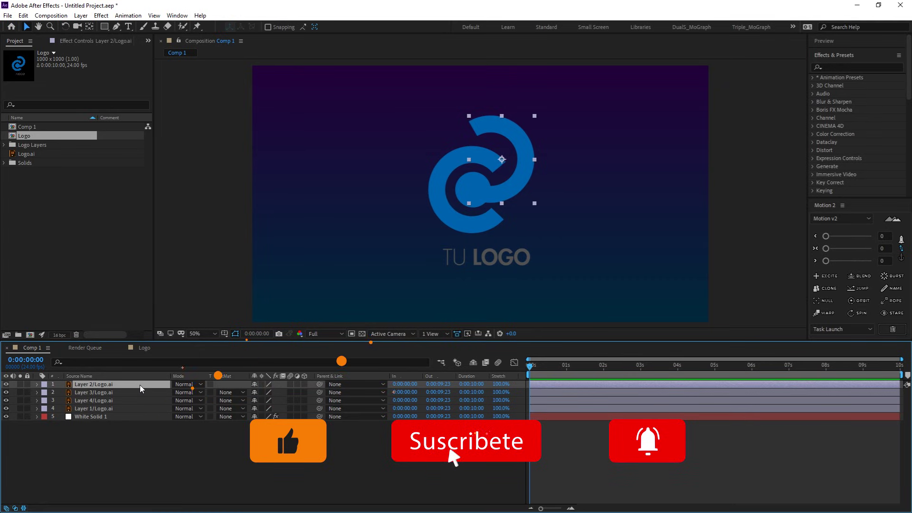
click(139, 393)
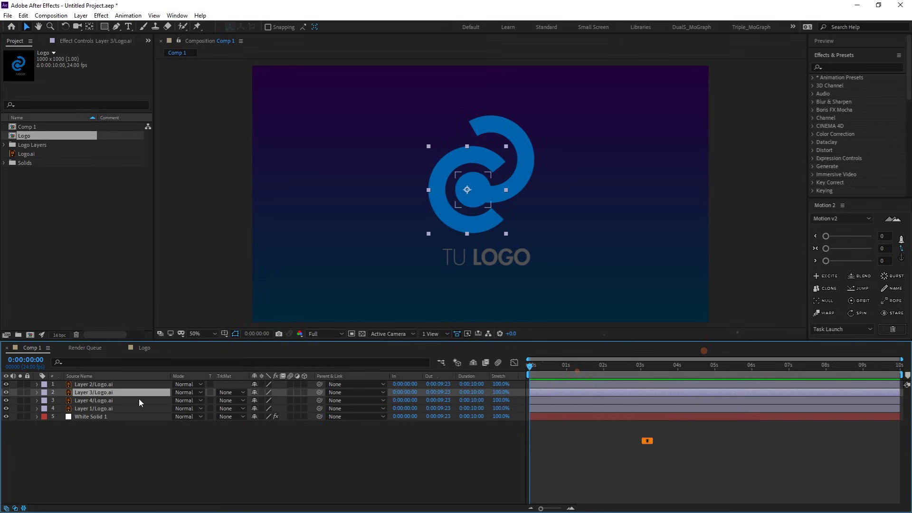
click(138, 402)
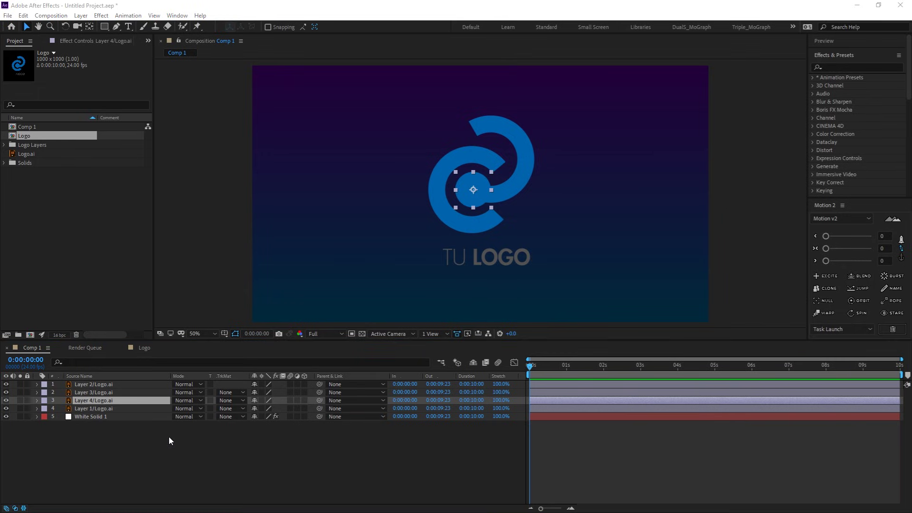
click(138, 407)
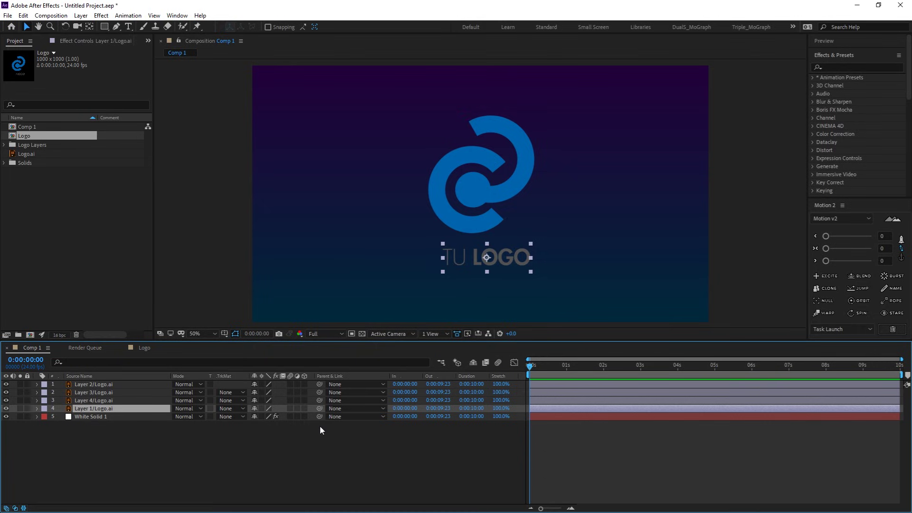
click(116, 385)
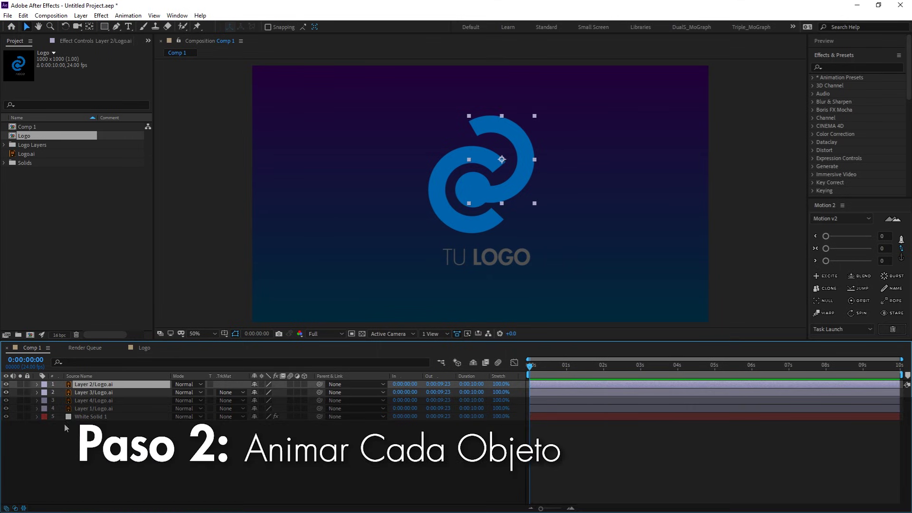
Solo Layer 2, view at 100%, and keyframe its Rotation from 0s to 180° near 2s
click(20, 384)
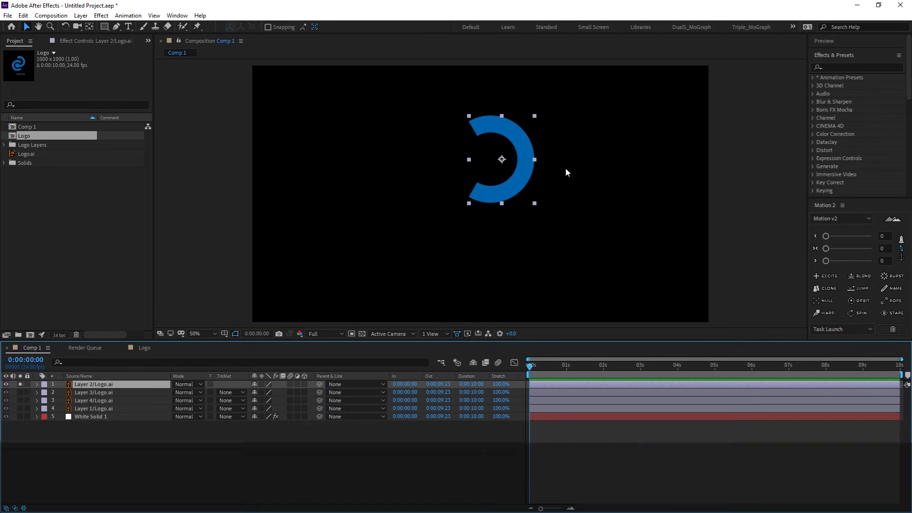
key(slash)
drag(658, 98, 598, 179)
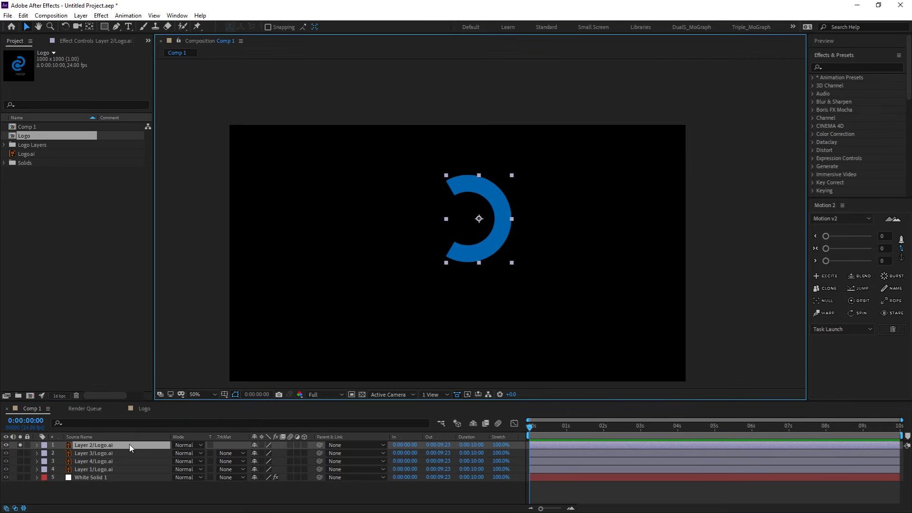
click(129, 445)
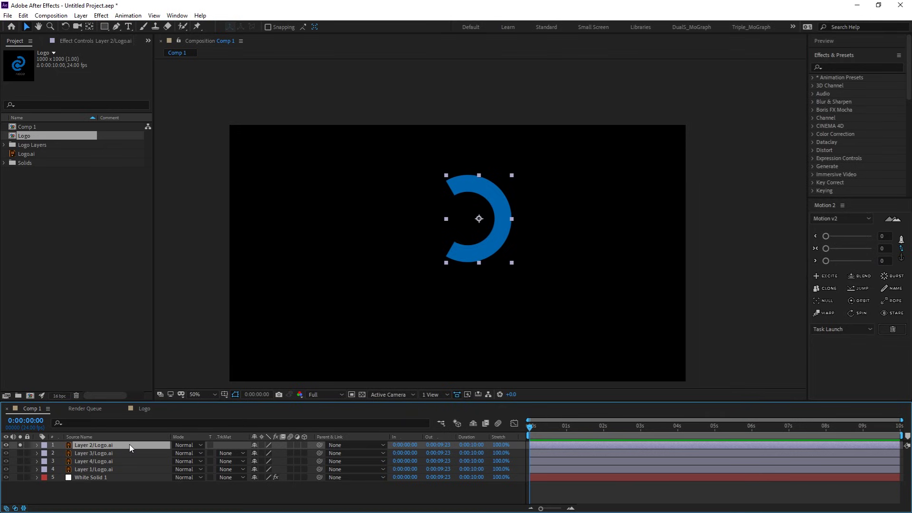
key(r)
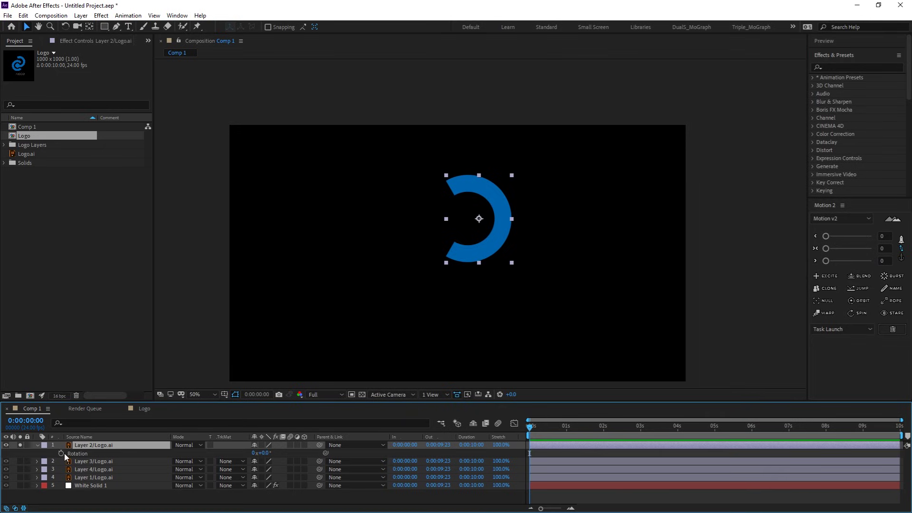
click(61, 453)
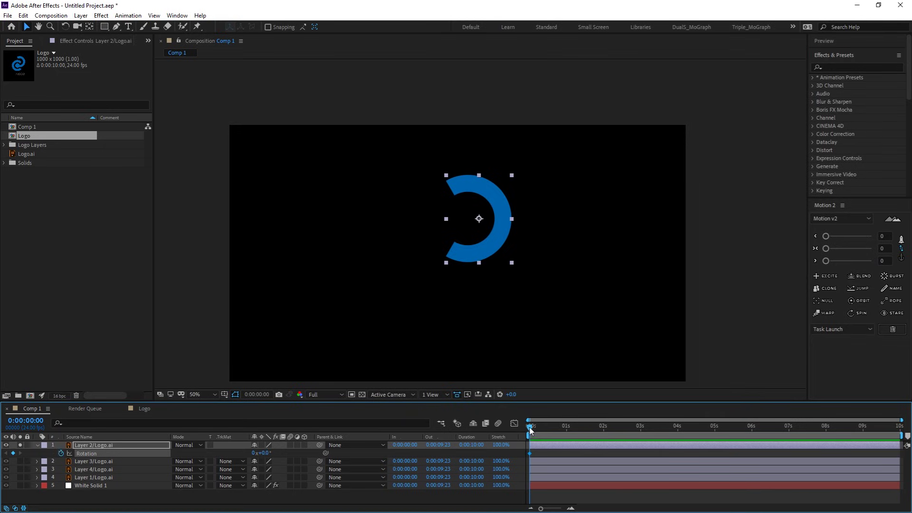
drag(529, 428, 605, 430)
click(265, 454)
text(180)
key(Return)
Change the 2s Rotation keyframe to 1x+0.0° and preview the full turn
mouse_move(584, 424)
mouse_down()
mouse_move(623, 442)
mouse_move(607, 445)
mouse_move(614, 443)
mouse_up()
key(j)
click(282, 450)
click(267, 453)
text(0)
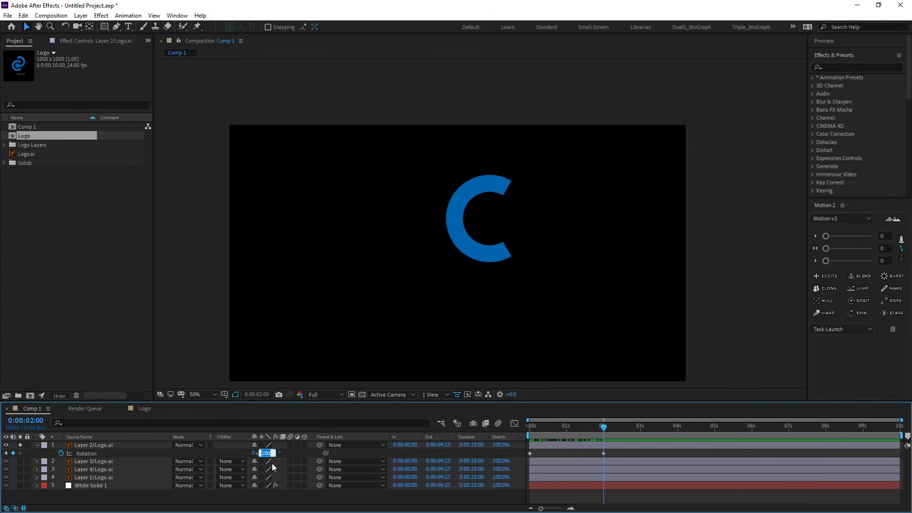
key(Return)
click(255, 452)
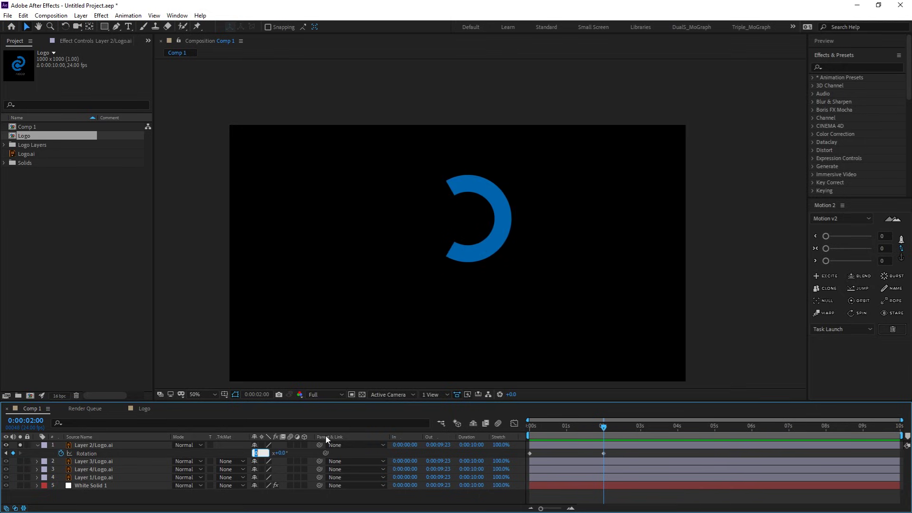
text(1)
key(Return)
click(583, 423)
drag(549, 424, 536, 422)
key(space)
scroll(462, 193, up, 2)
Move Layer 2's anchor point to the ring's centre with the Pan Behind tool and preview
scroll(454, 195, up, 1)
scroll(466, 200, up, 1)
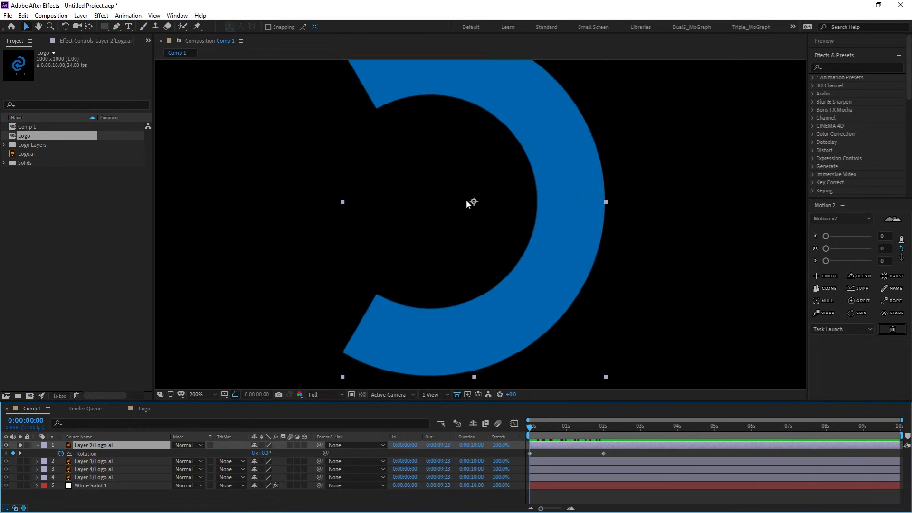
scroll(466, 199, down, 2)
click(89, 27)
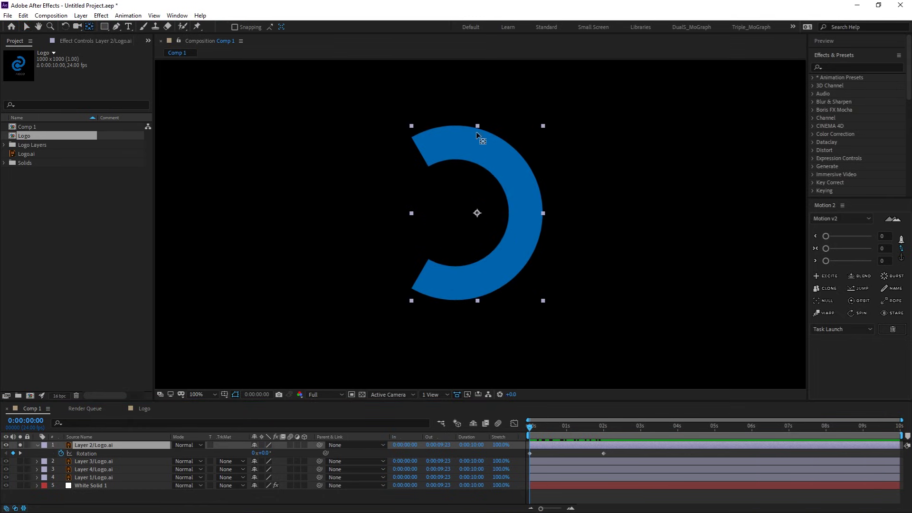
drag(477, 213, 458, 215)
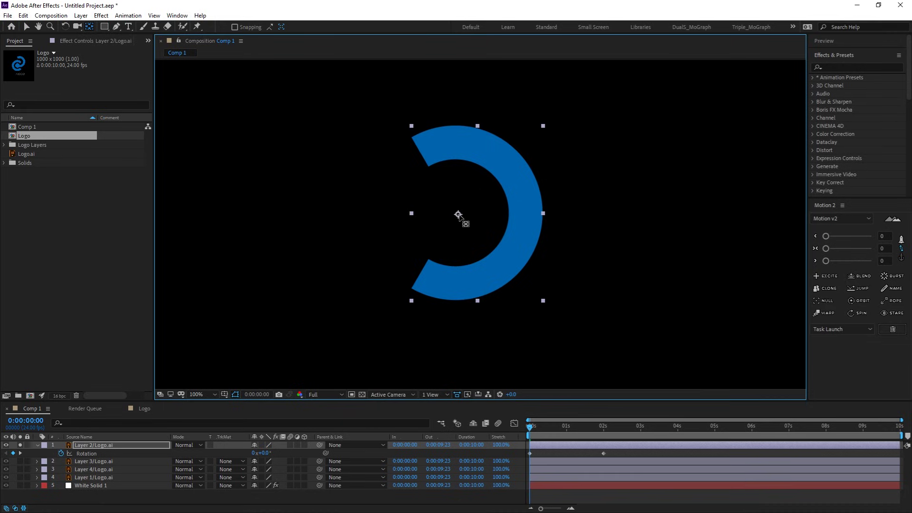
click(27, 27)
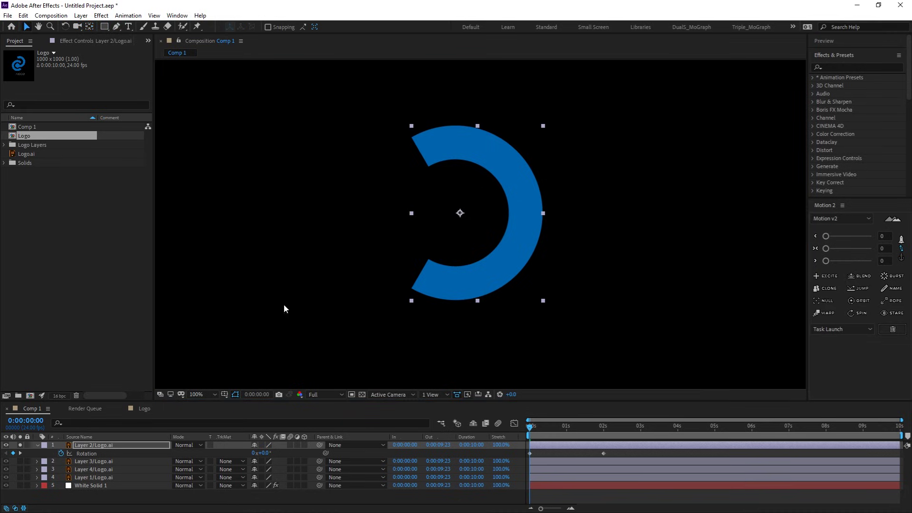
key(space)
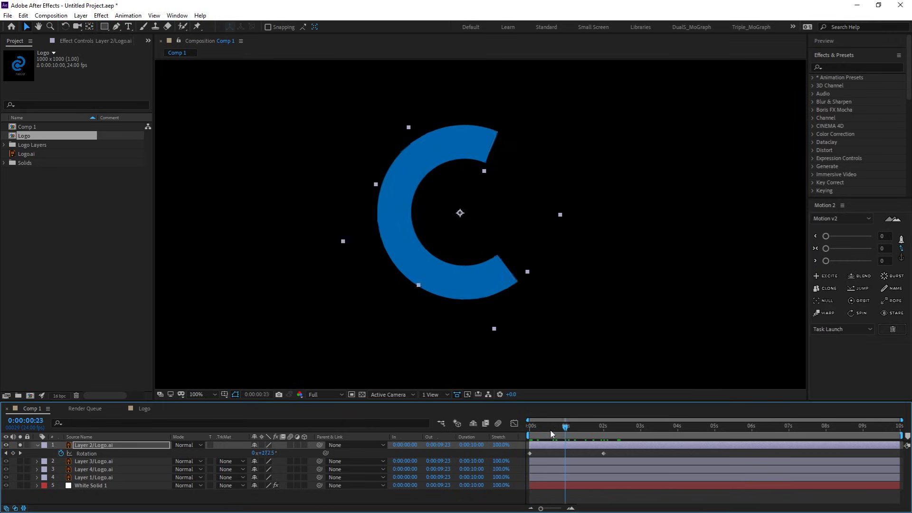
Apply Easy Ease (F9) to both Rotation keyframes and play the eased spin
click(604, 453)
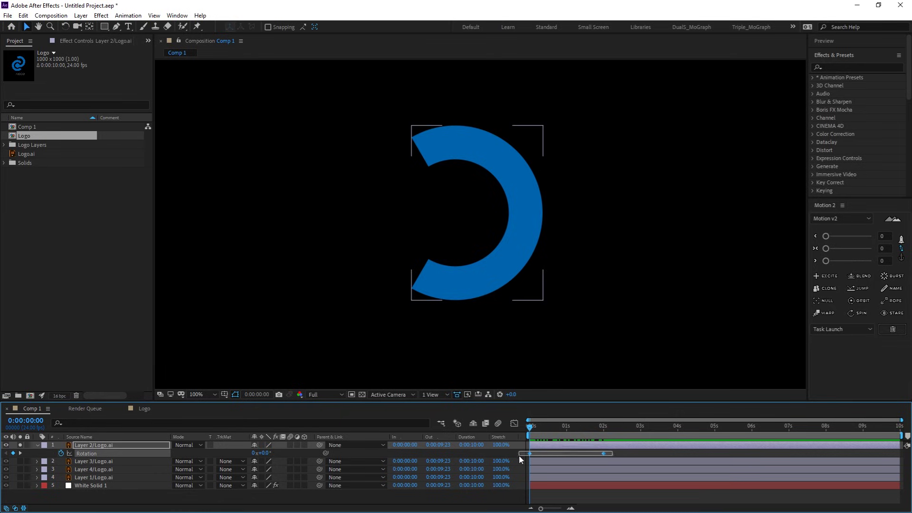
key(F9)
key(space)
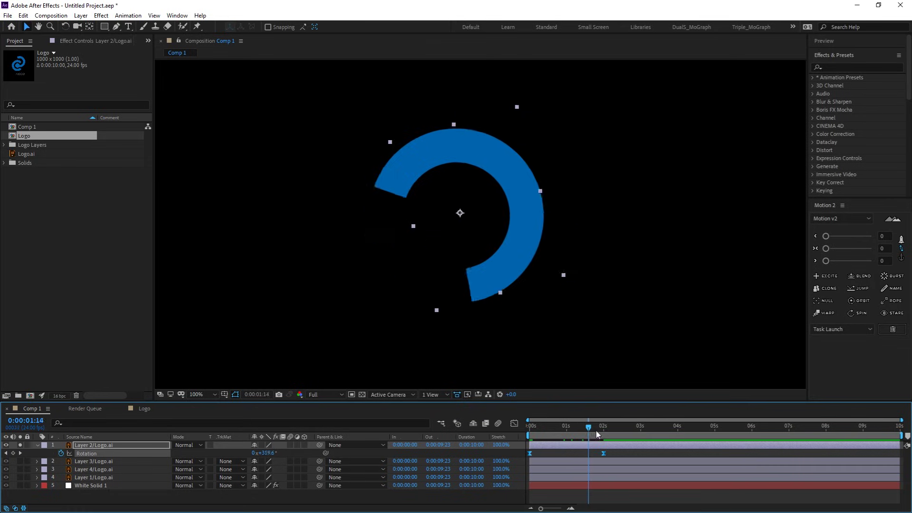
click(37, 445)
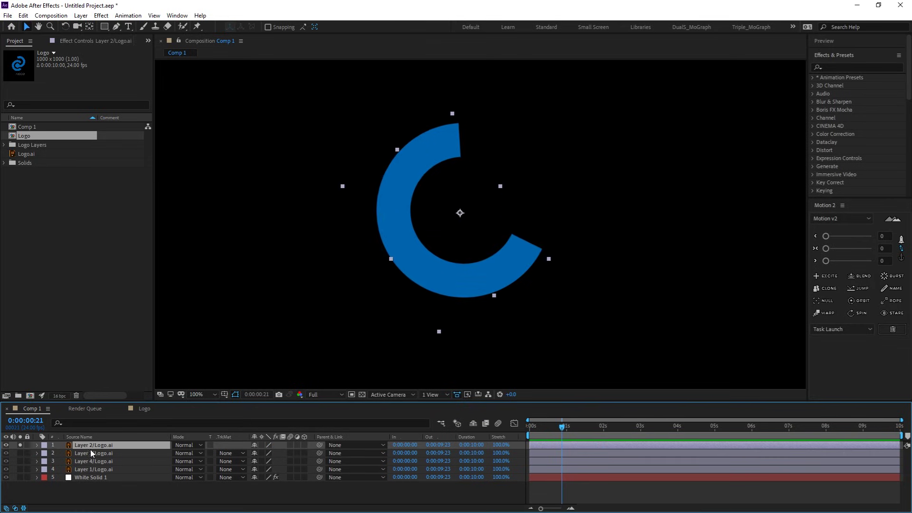
key(p)
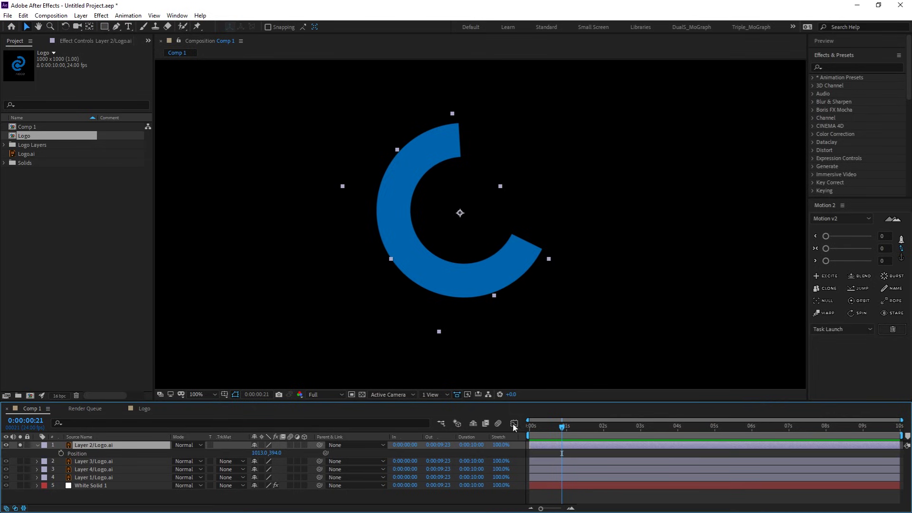
Keyframe Layer 2's Position so the arc slides from the upper right at 0s to centre at 2s
drag(562, 430, 535, 430)
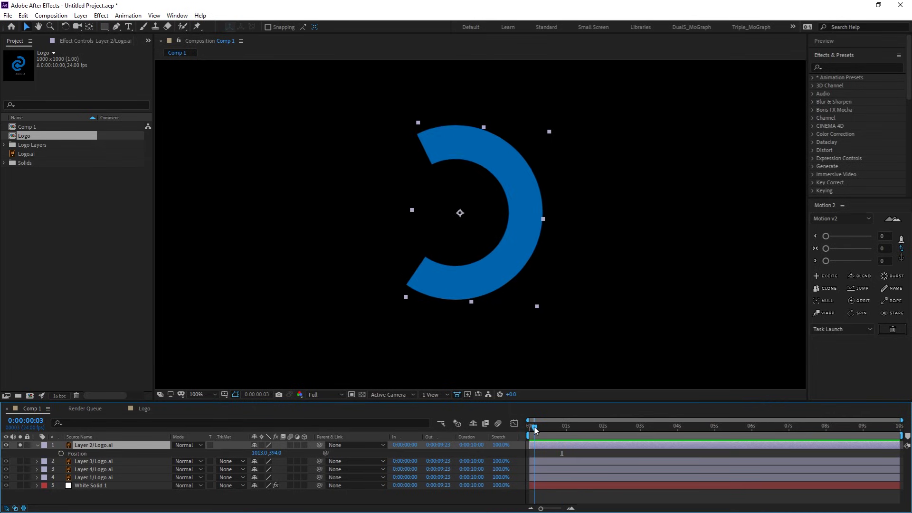
click(61, 453)
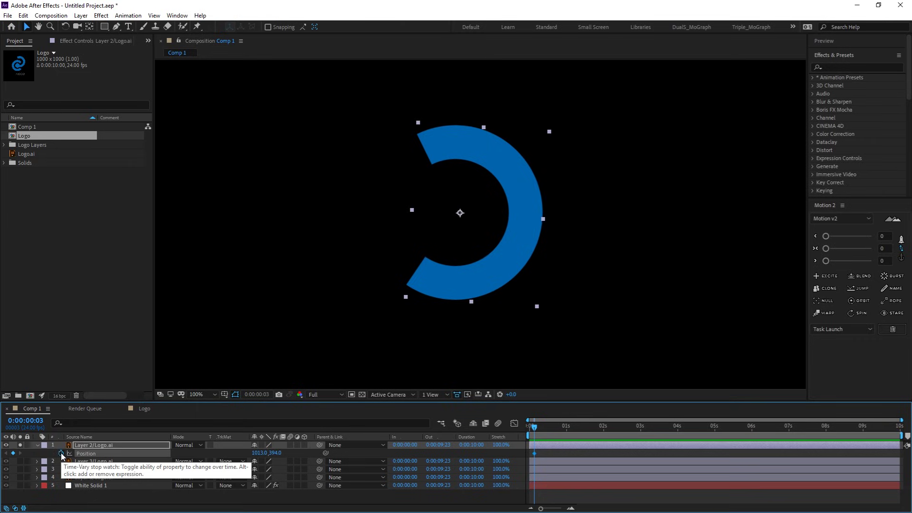
click(583, 424)
drag(593, 425, 610, 424)
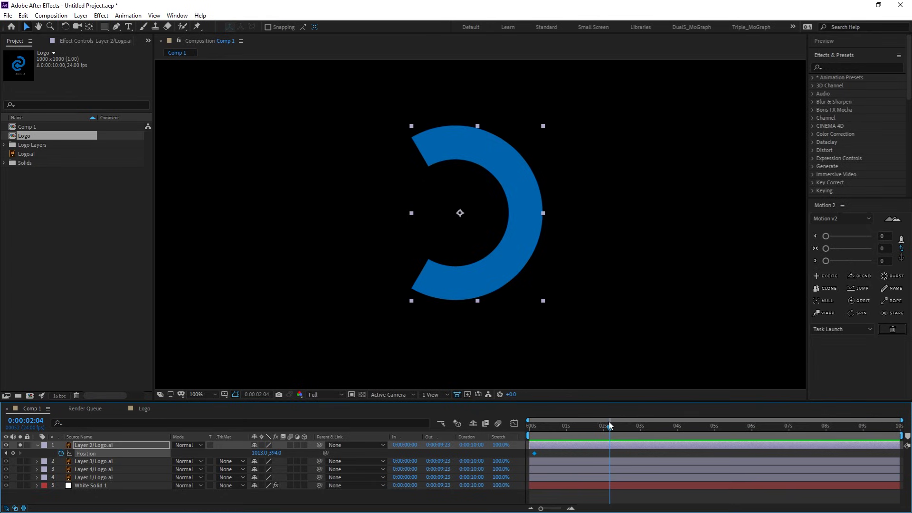
drag(534, 453, 610, 454)
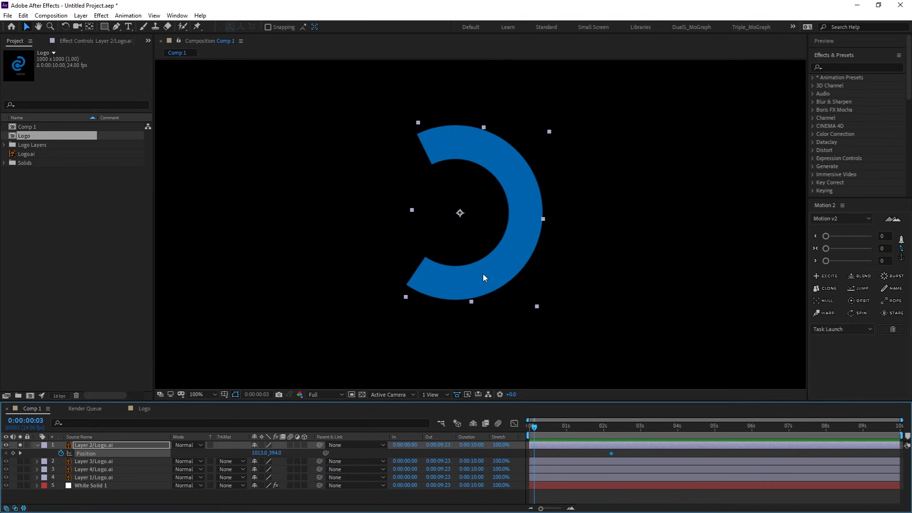
mouse_move(484, 276)
mouse_down()
mouse_move(699, 226)
mouse_move(698, 201)
mouse_up()
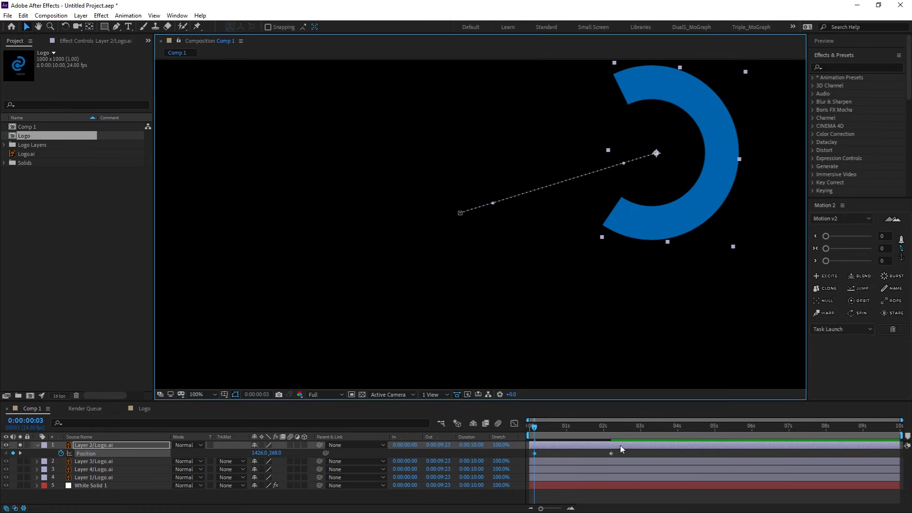
drag(545, 422, 579, 431)
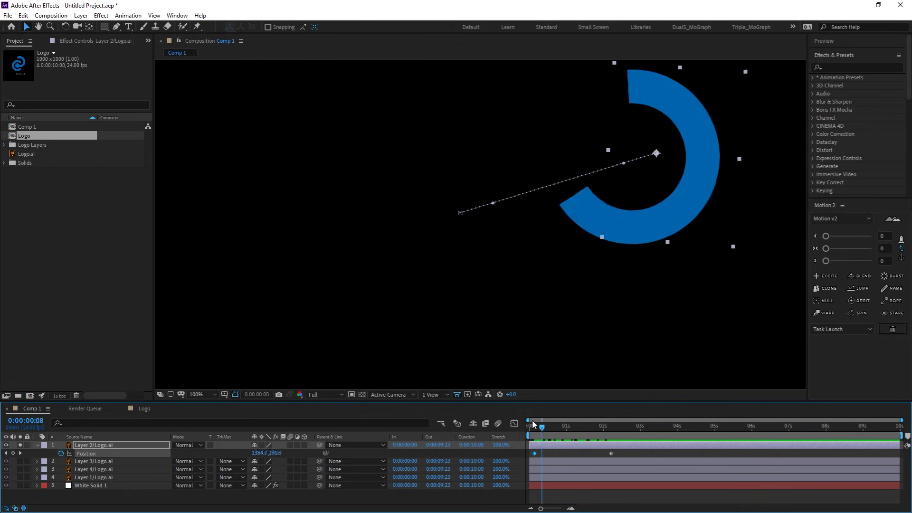
Retime the Position keyframes alongside the Rotation keys and apply Easy Ease (F9)
click(114, 445)
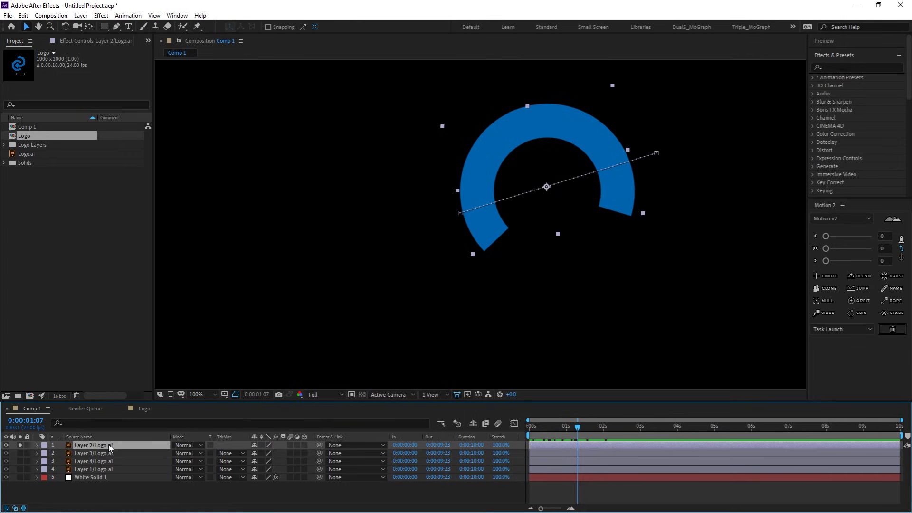
key(shift+r)
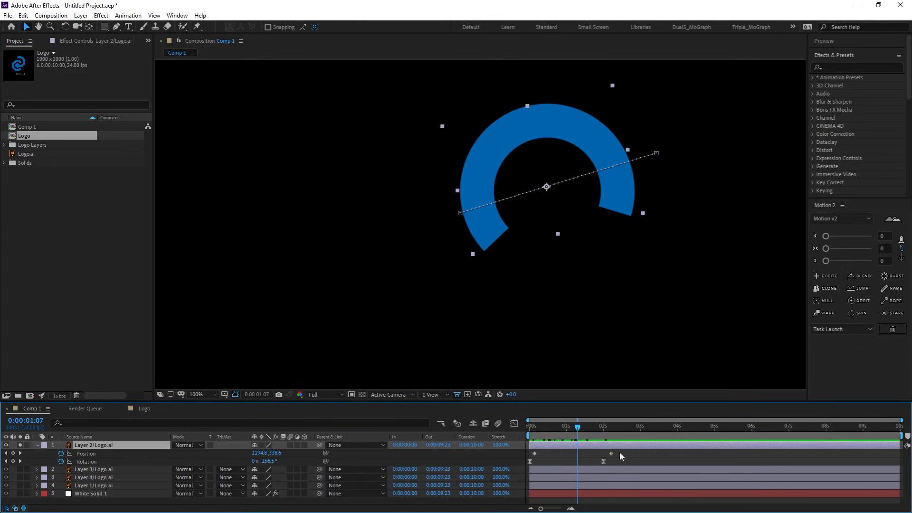
drag(620, 451, 532, 455)
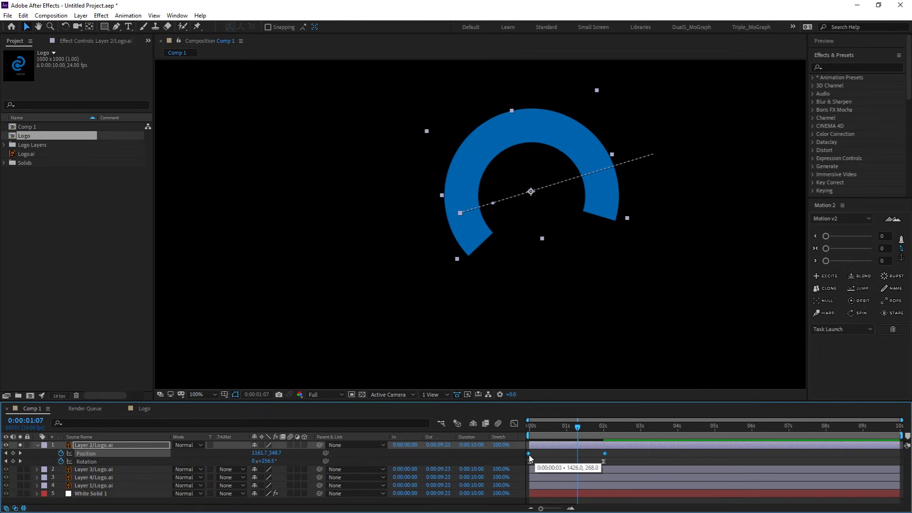
drag(532, 457, 530, 457)
click(612, 452)
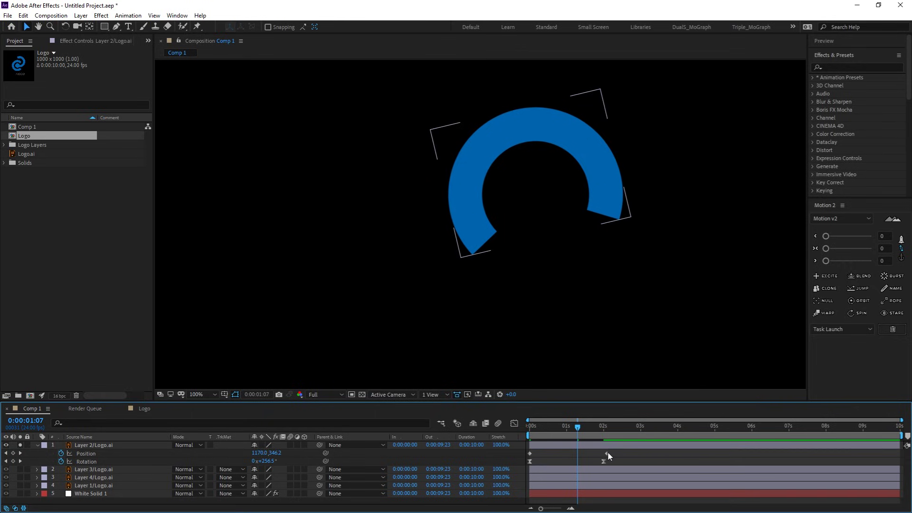
drag(607, 453, 519, 454)
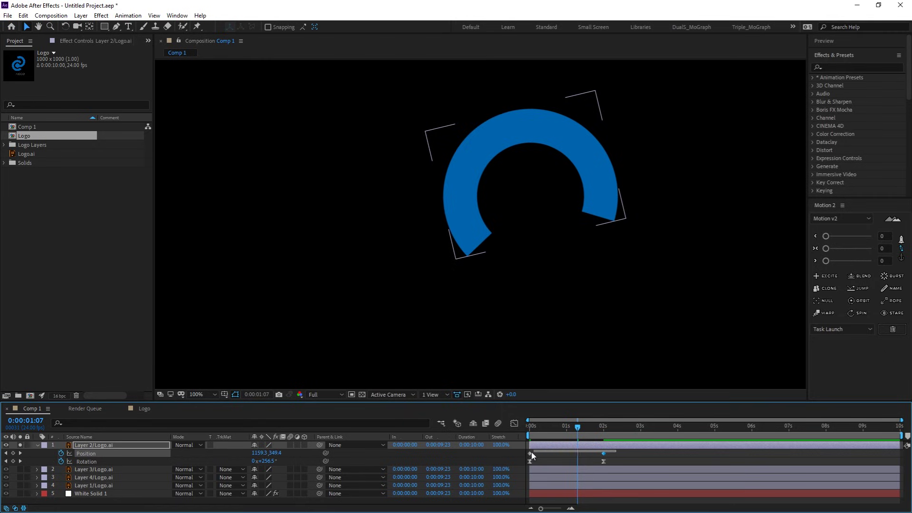
key(F9)
mouse_move(559, 433)
mouse_down()
mouse_move(570, 425)
mouse_move(530, 427)
mouse_up()
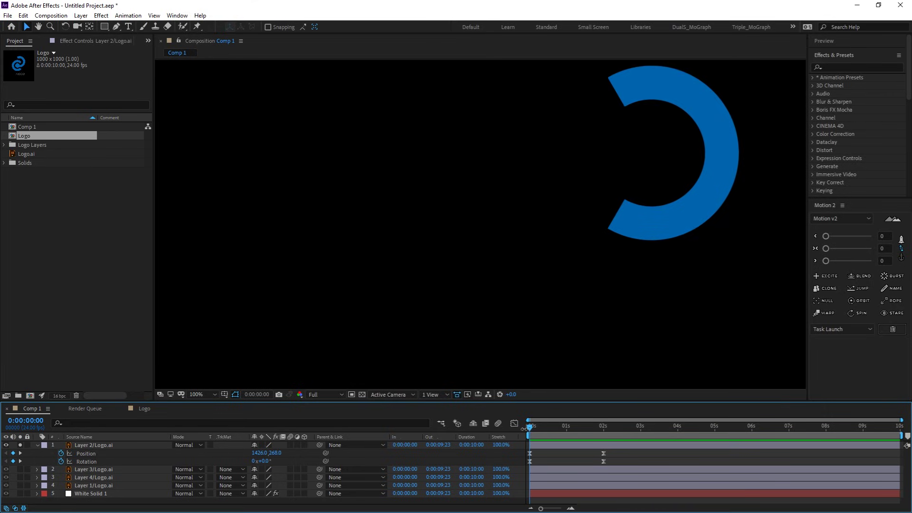
click(88, 444)
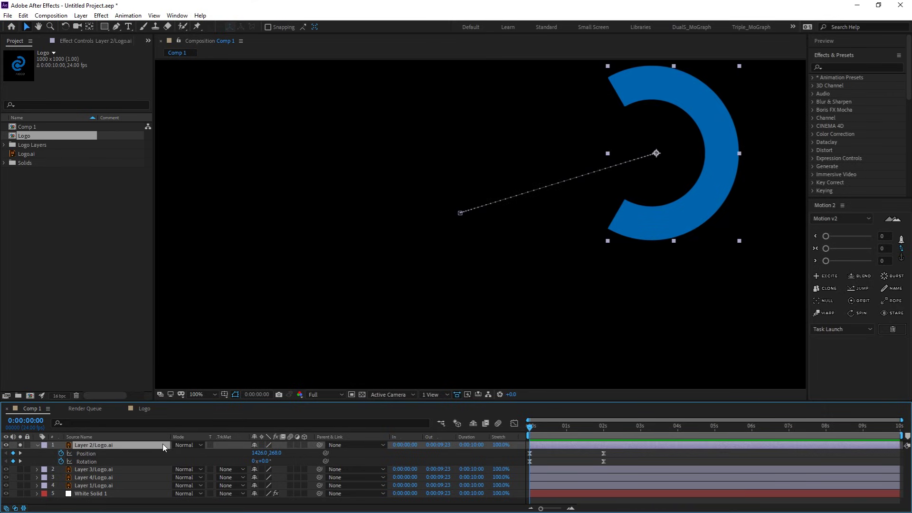
key(s)
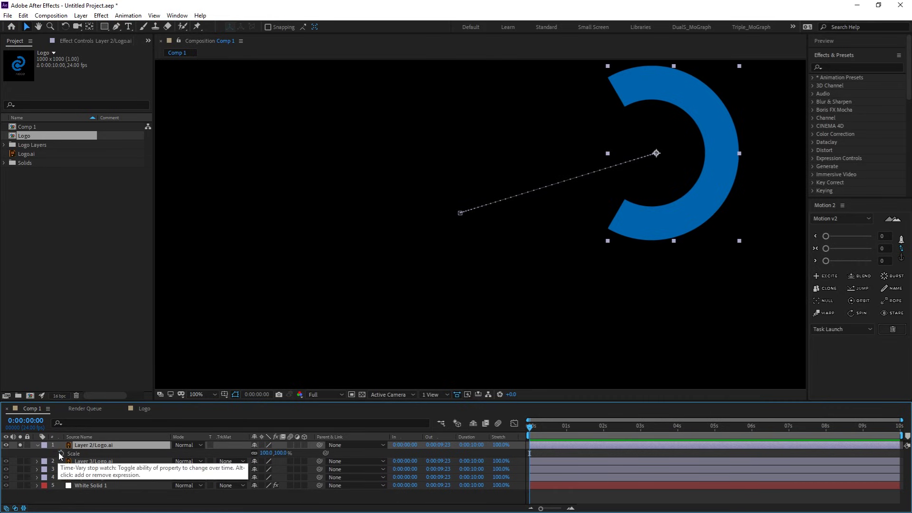
Keyframe Layer 2's Scale from 0% at 0s to full size at 2s
click(60, 454)
key(u)
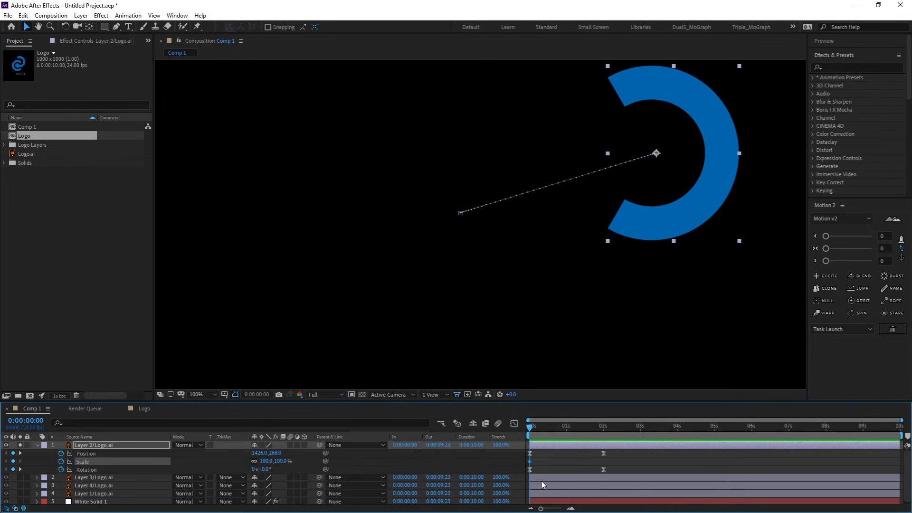
drag(530, 462, 603, 462)
drag(285, 465, 274, 464)
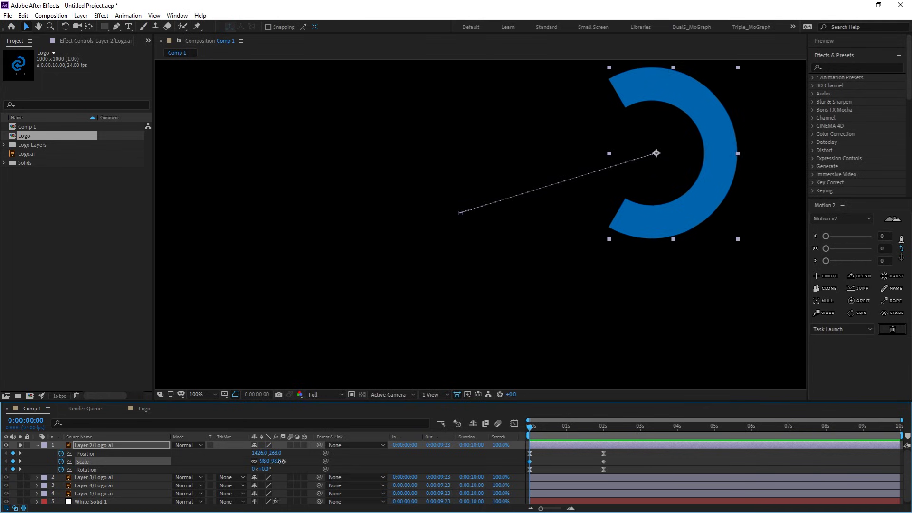
click(274, 462)
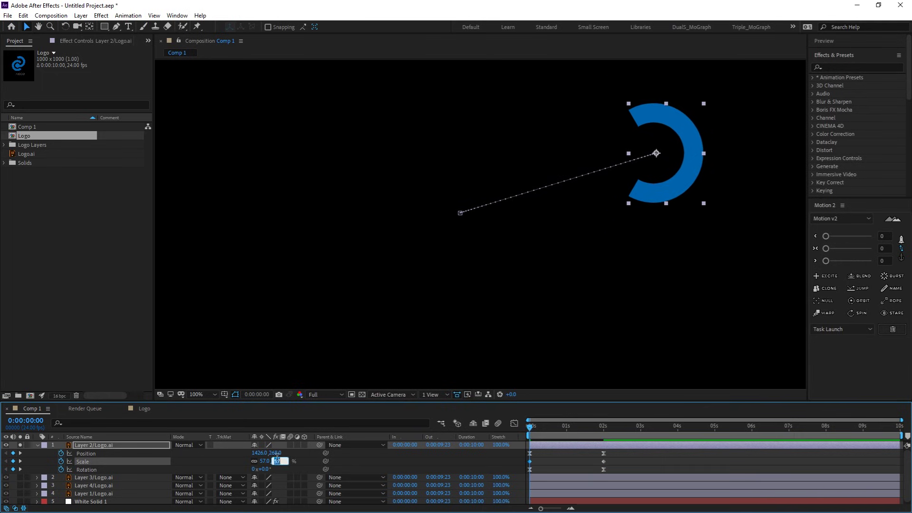
key(Return)
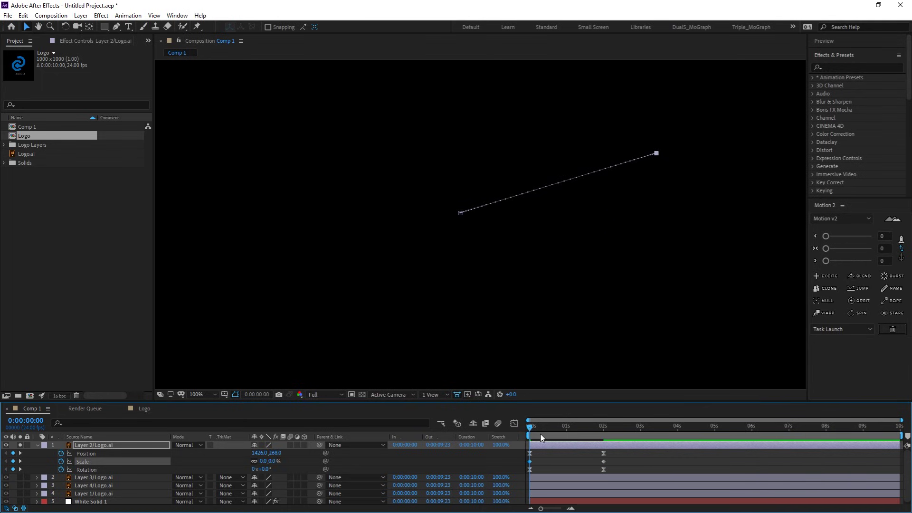
mouse_move(531, 428)
mouse_down()
mouse_move(606, 430)
mouse_move(572, 430)
mouse_up()
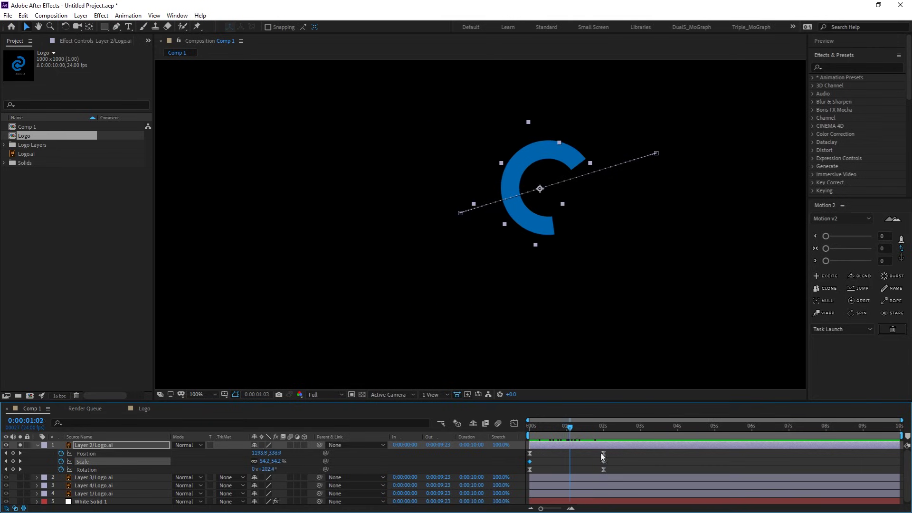
Preview the intro up to 2s, recentre the viewer, and unsolo Layer 2 to show the full logo
drag(614, 457, 523, 460)
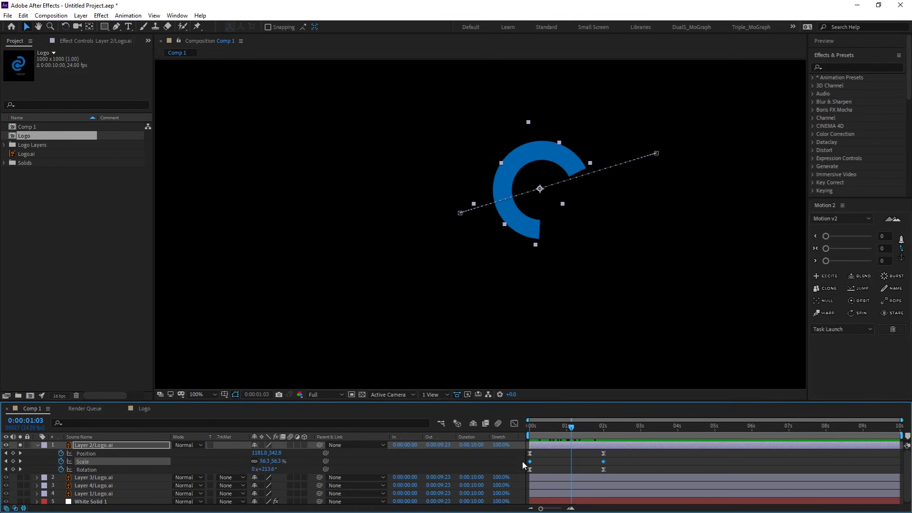
drag(571, 430, 531, 434)
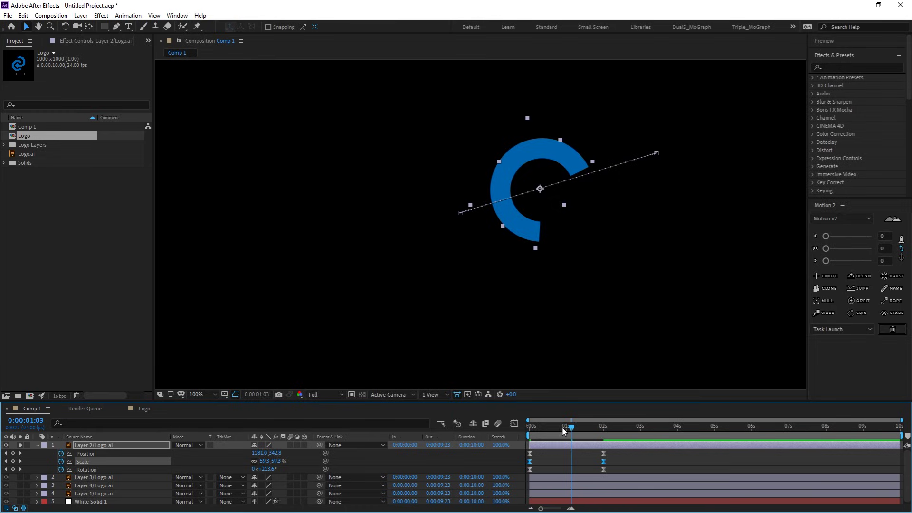
click(580, 454)
click(531, 430)
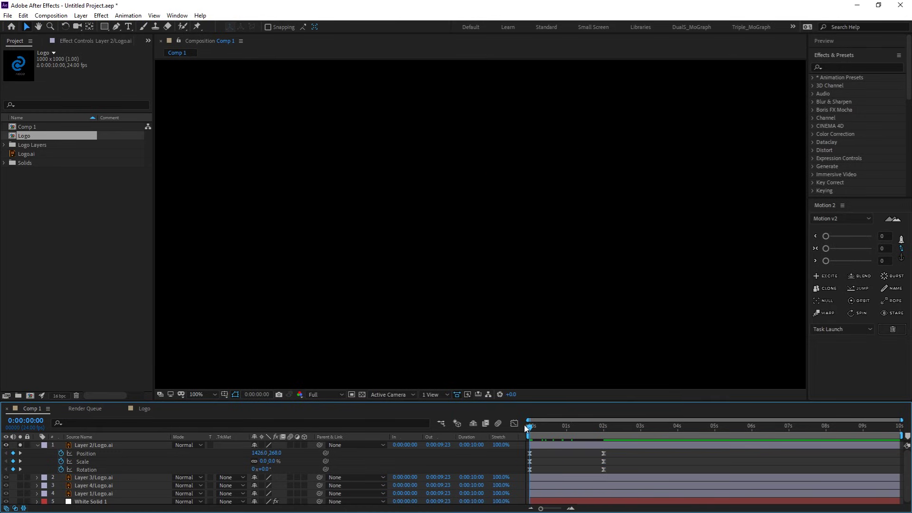
drag(532, 429, 613, 430)
key(n)
key(space)
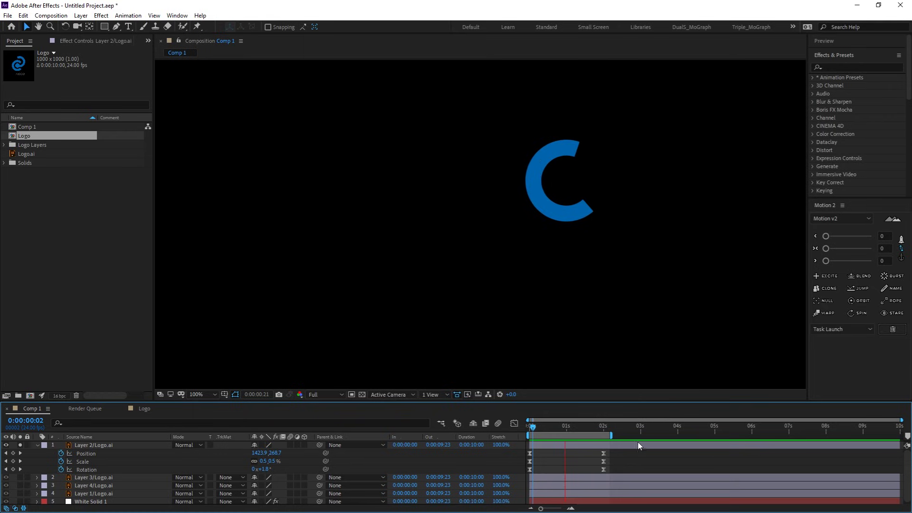
scroll(529, 181, down, 3)
scroll(455, 244, up, 1)
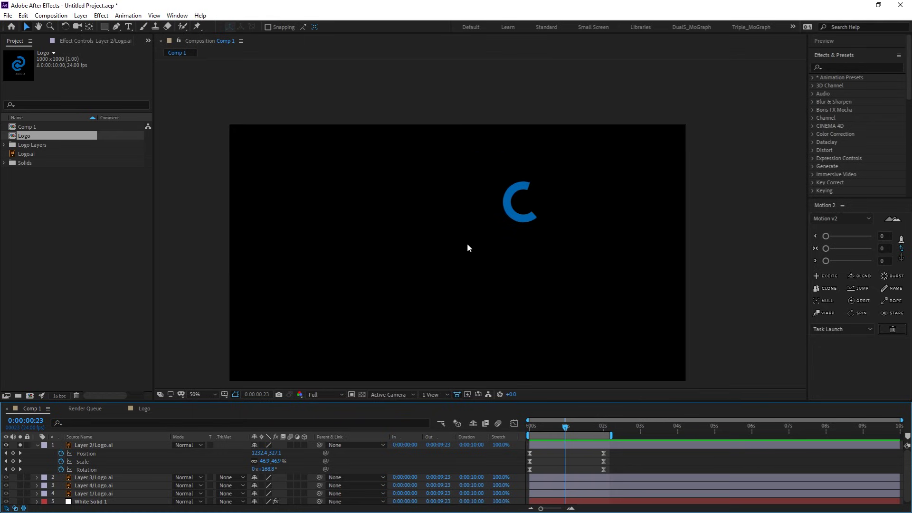
drag(467, 243, 522, 203)
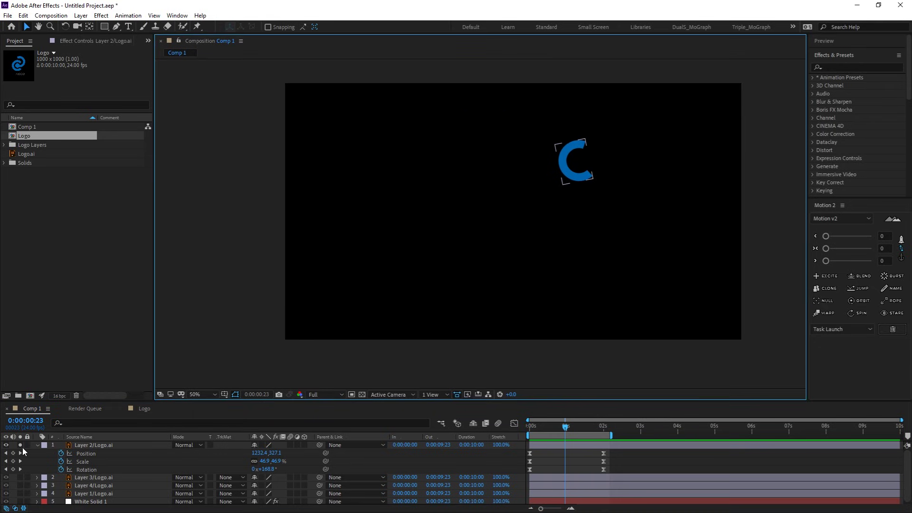
click(20, 445)
Solo Layer 3 and centre the C piece's anchor point with the Pan Behind tool
key(u)
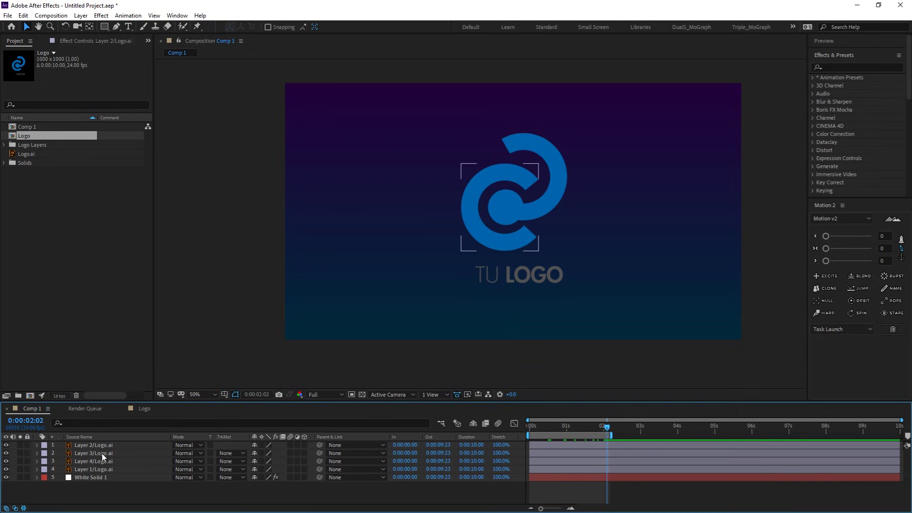
click(101, 454)
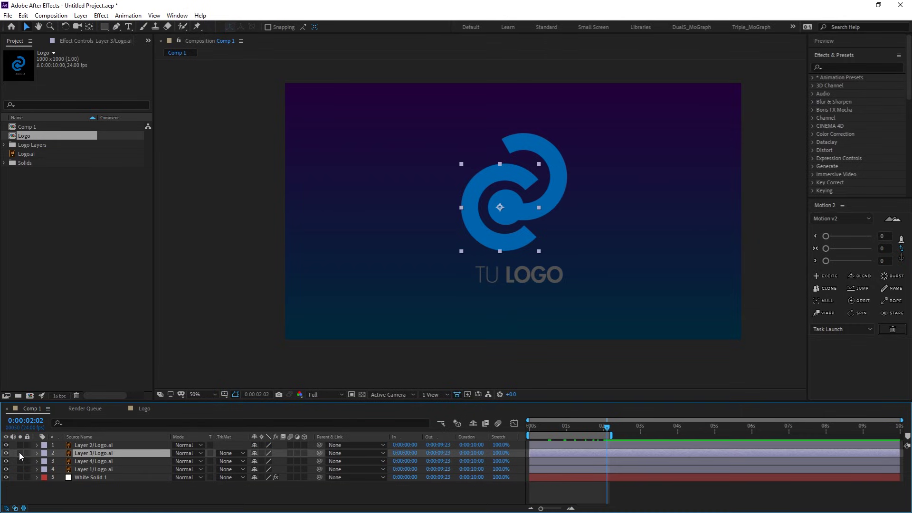
click(20, 454)
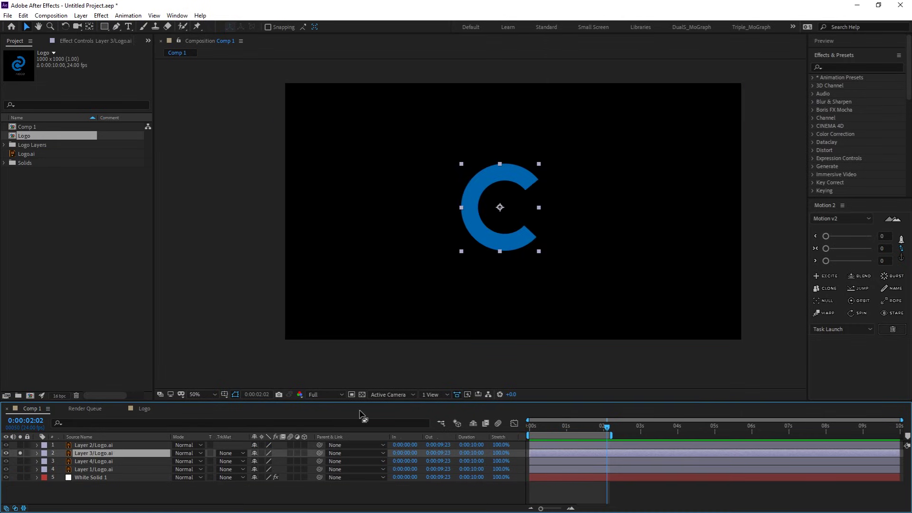
key(y)
drag(500, 207, 505, 208)
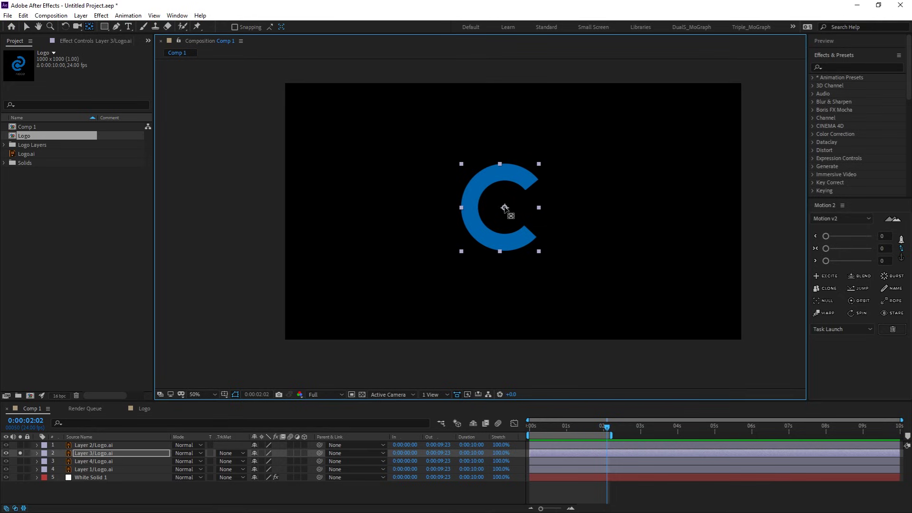
Keyframe the C piece's Rotation at 1x+0° at 1 s and 0° at about 3 s, then preview
click(246, 423)
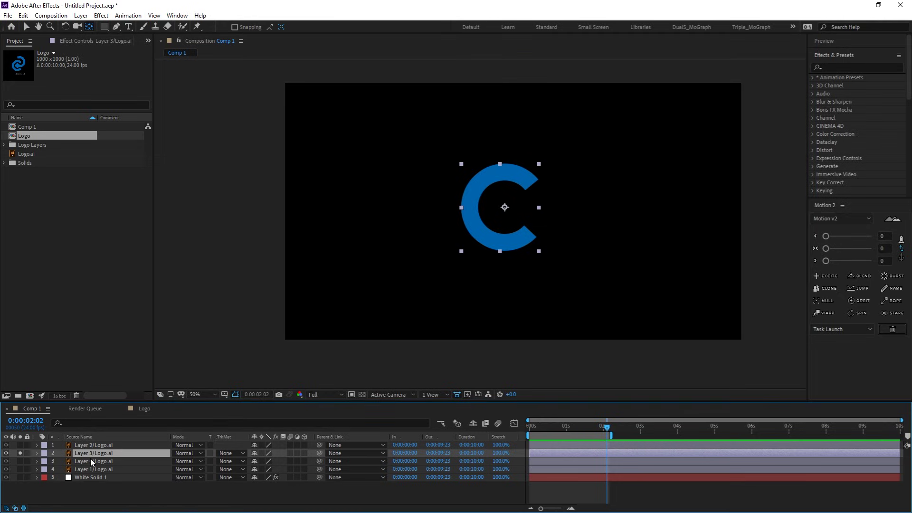
key(r)
drag(556, 425, 612, 433)
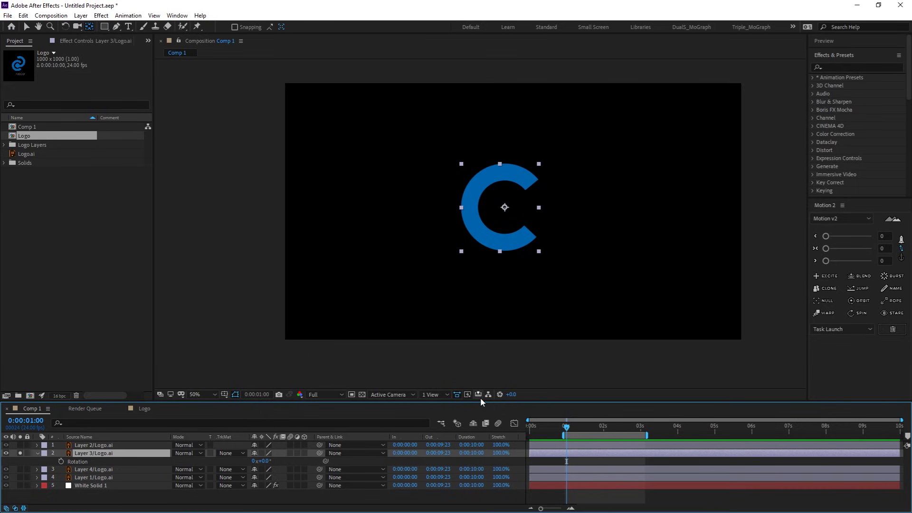
drag(478, 398, 478, 359)
click(61, 422)
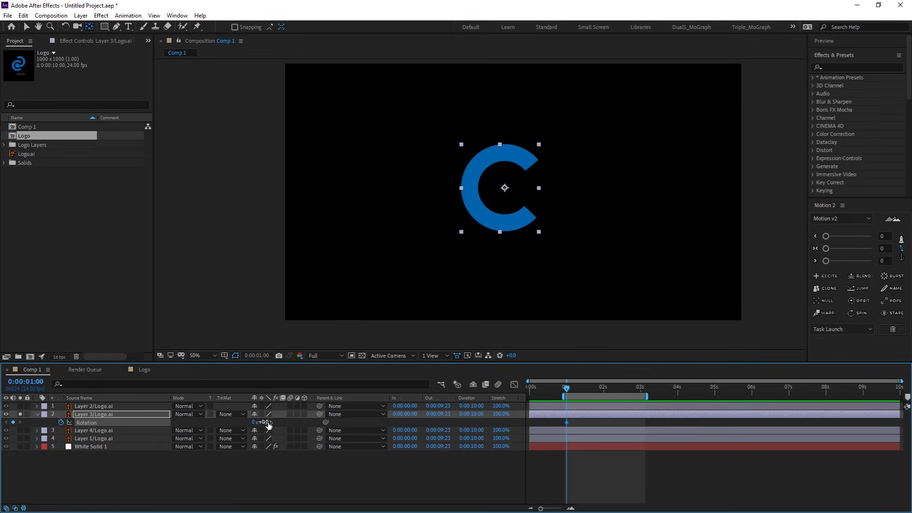
drag(567, 423, 644, 424)
click(255, 422)
text(1)
key(Return)
key(space)
key(space)
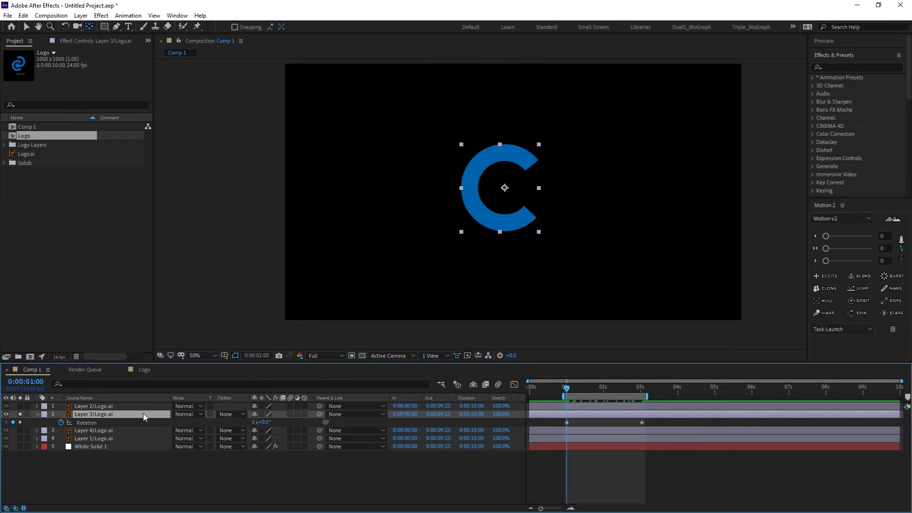
Keyframe the C piece's Scale from 0% at one second to full size at three seconds
key(s)
click(61, 422)
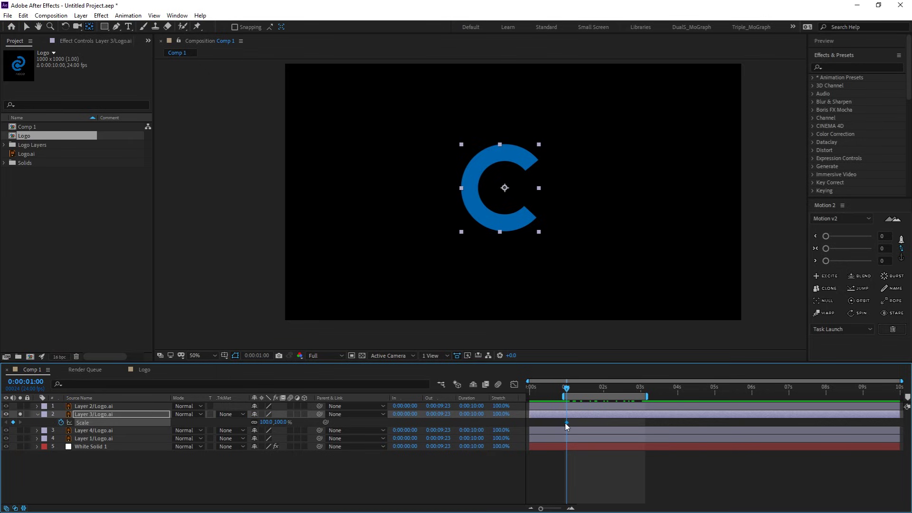
drag(566, 423, 640, 427)
text(0)
key(Return)
drag(571, 385, 640, 386)
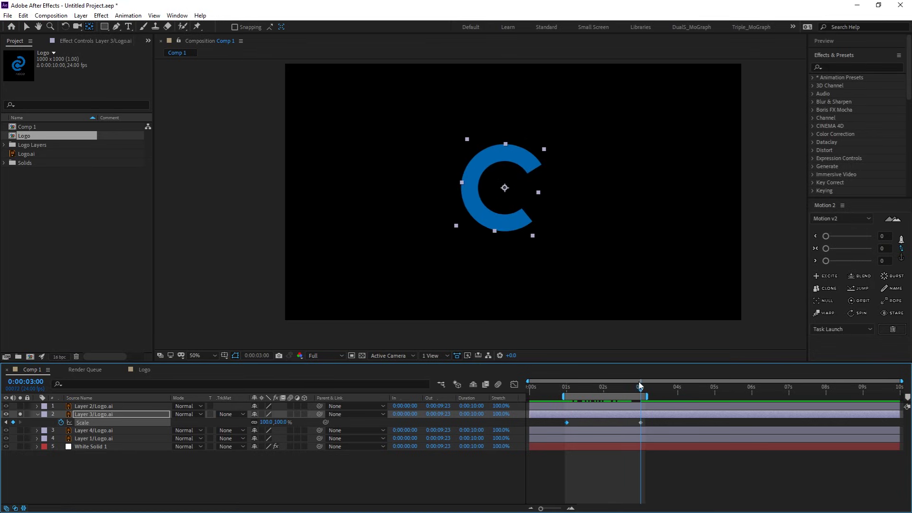
Add Position keyframes so the lower C piece slides in from the lower left, starting near 1:02
click(82, 415)
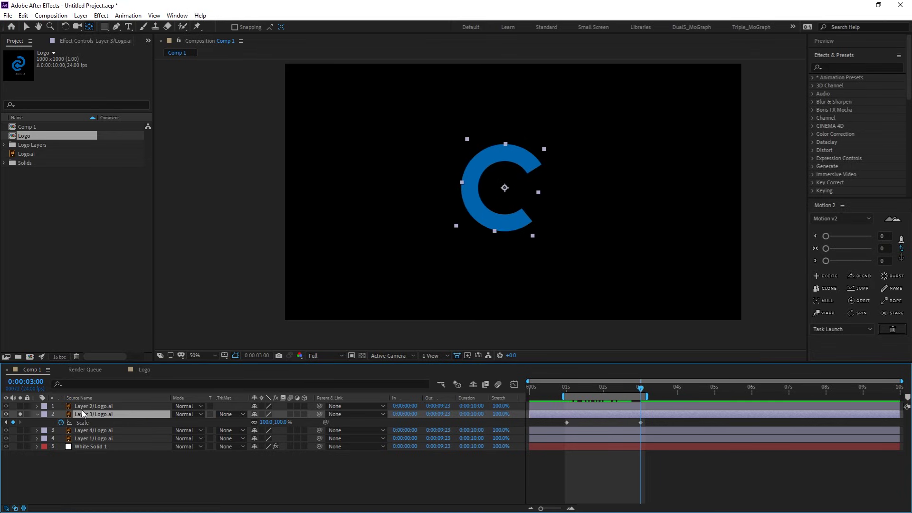
key(p)
click(61, 423)
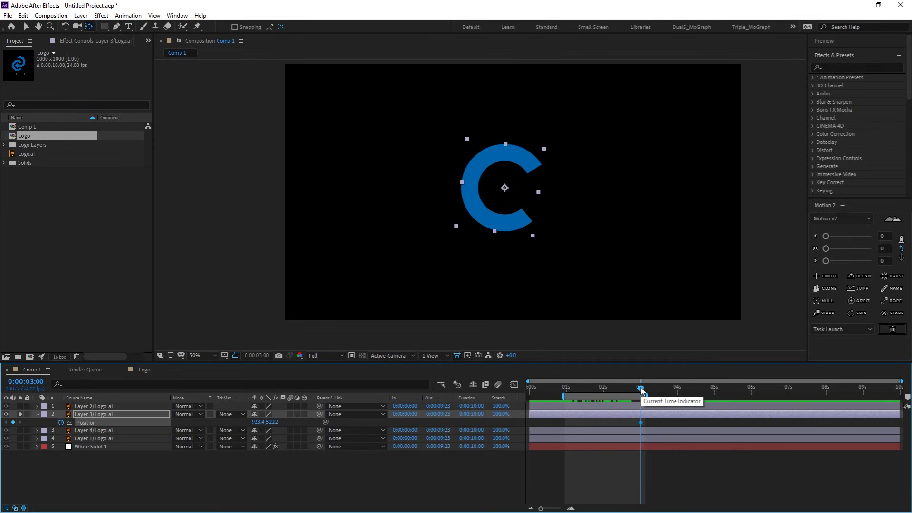
drag(641, 391, 605, 396)
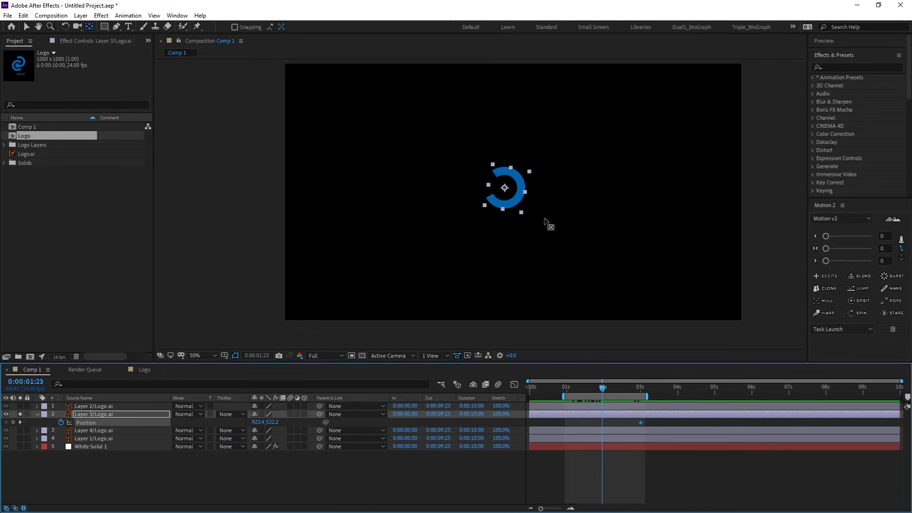
mouse_move(518, 203)
mouse_down()
mouse_move(356, 249)
mouse_move(366, 245)
mouse_up()
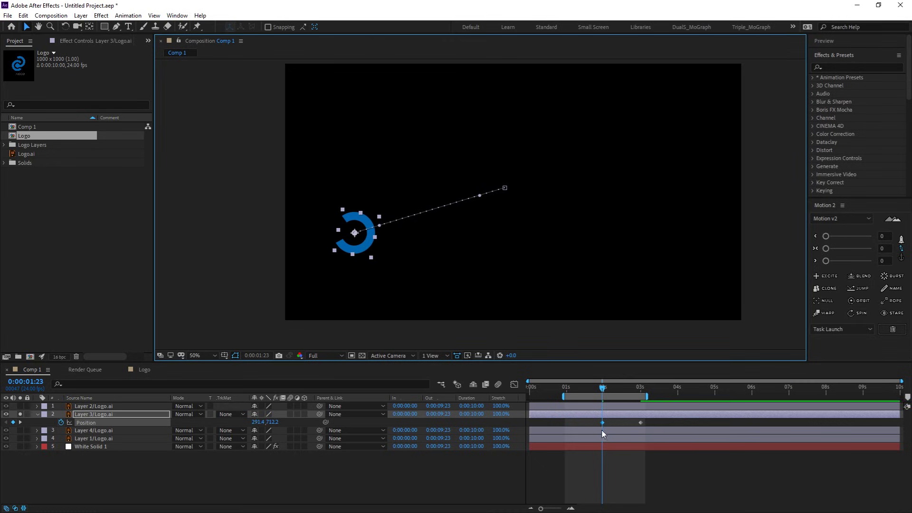
mouse_move(603, 423)
mouse_down()
mouse_move(567, 422)
mouse_move(570, 391)
mouse_up()
click(573, 390)
click(140, 414)
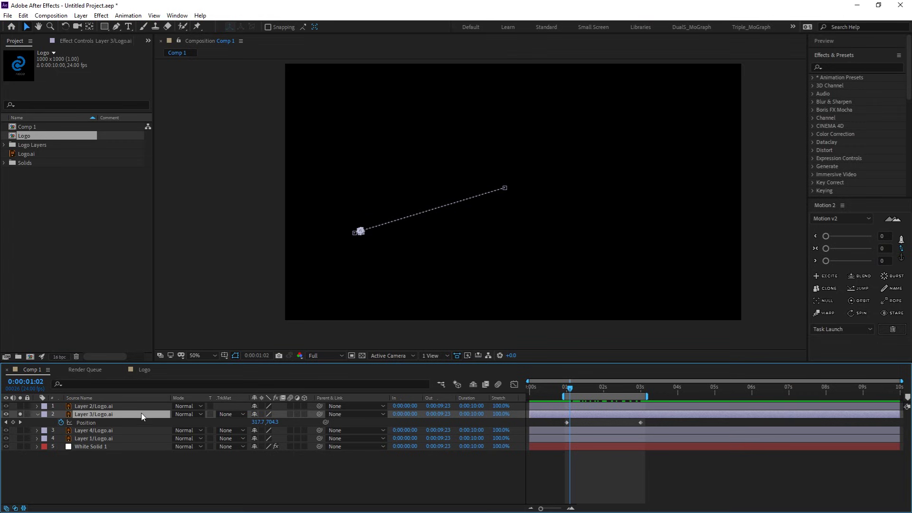
key(shift+s)
key(shift+r)
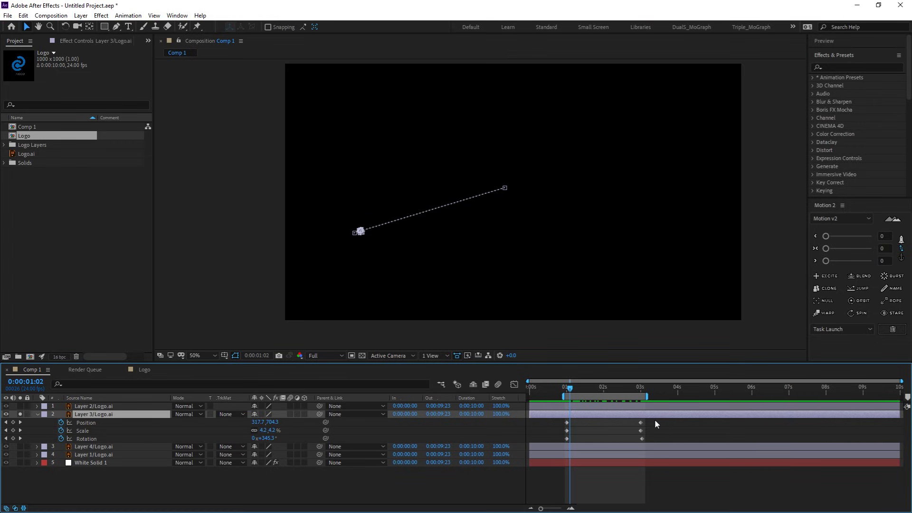
Apply Easy Ease (F9) to all of Layer 3's keyframes and shift them earlier in time
click(116, 418)
key(F9)
drag(583, 395, 589, 396)
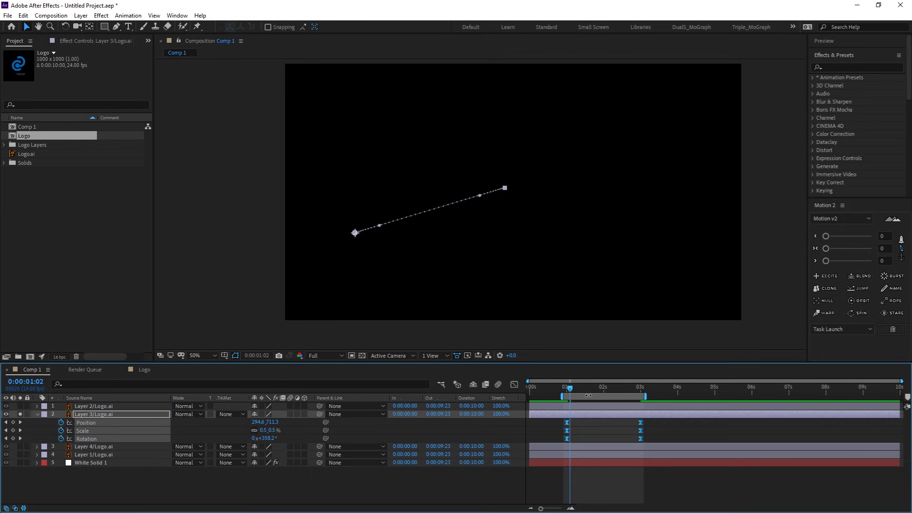
key(space)
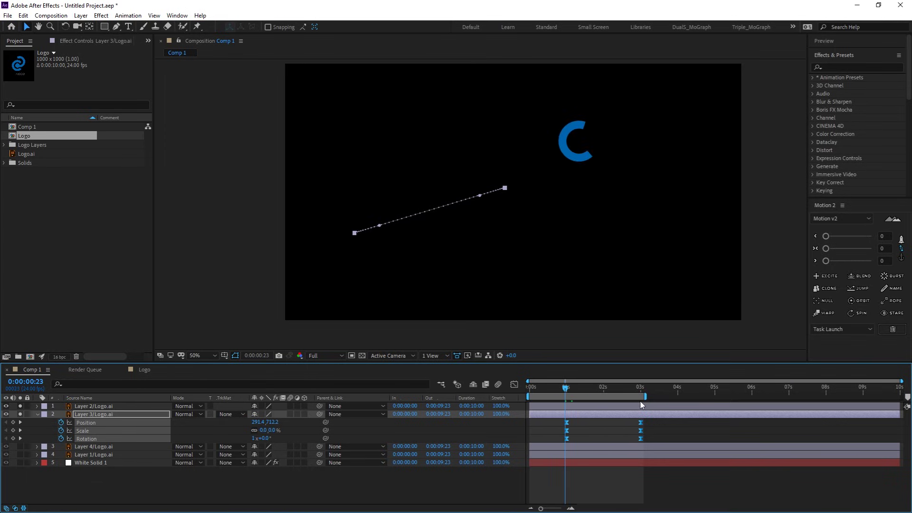
drag(647, 398, 550, 441)
key(space)
click(531, 392)
drag(531, 391, 622, 389)
click(87, 483)
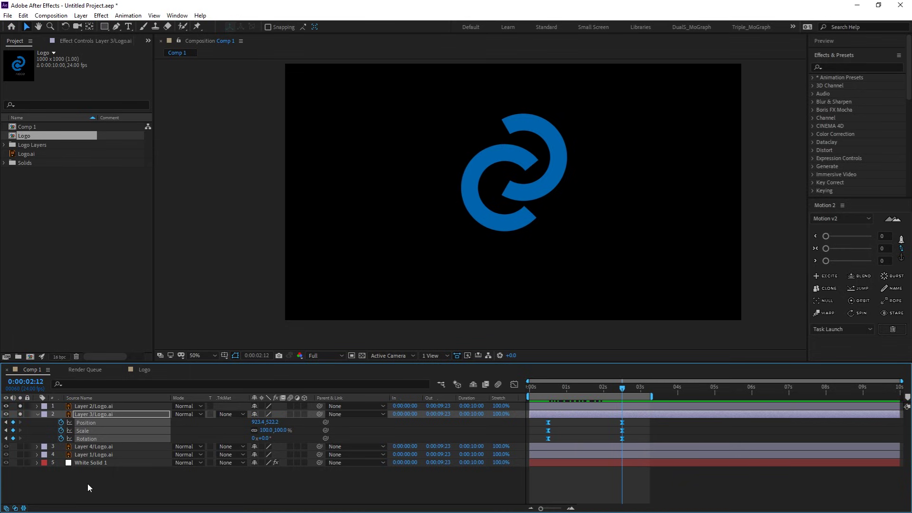
Set the first Rotation keyframe to -1x so the C spins one reverse turn, then preview
click(93, 439)
click(549, 389)
drag(550, 391, 549, 391)
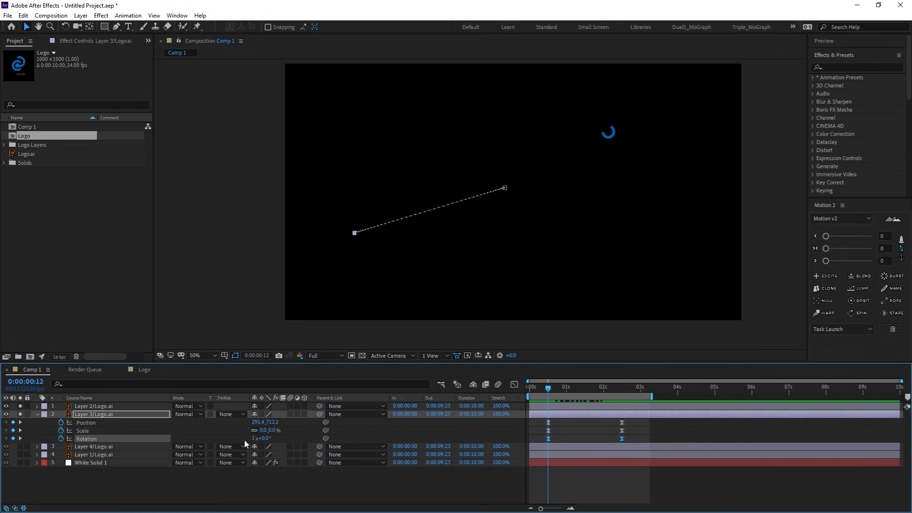
click(255, 438)
text(-1)
double_click(256, 439)
click(518, 390)
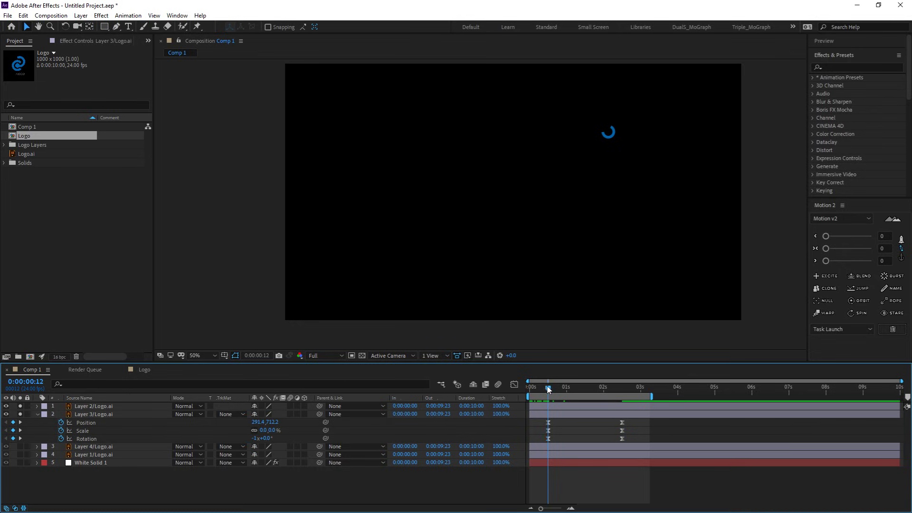
drag(548, 390, 602, 391)
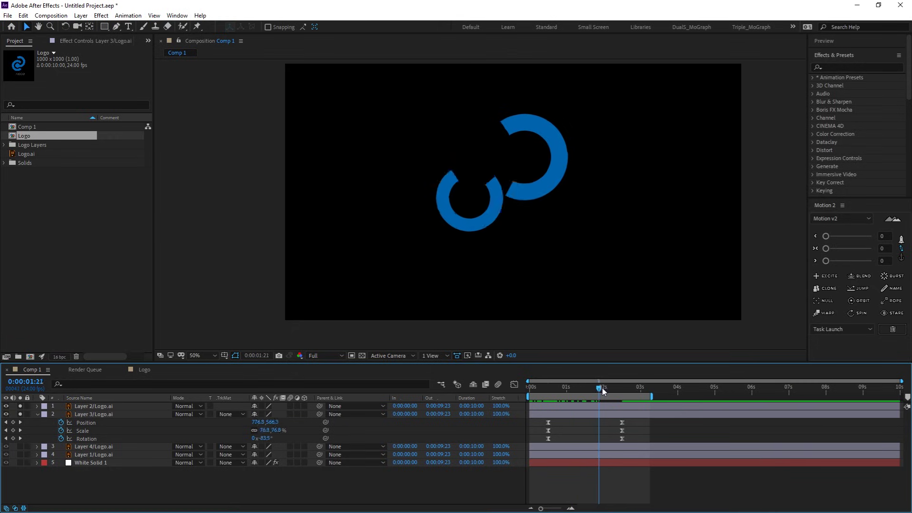
drag(603, 390, 529, 389)
key(space)
key(space)
key(space)
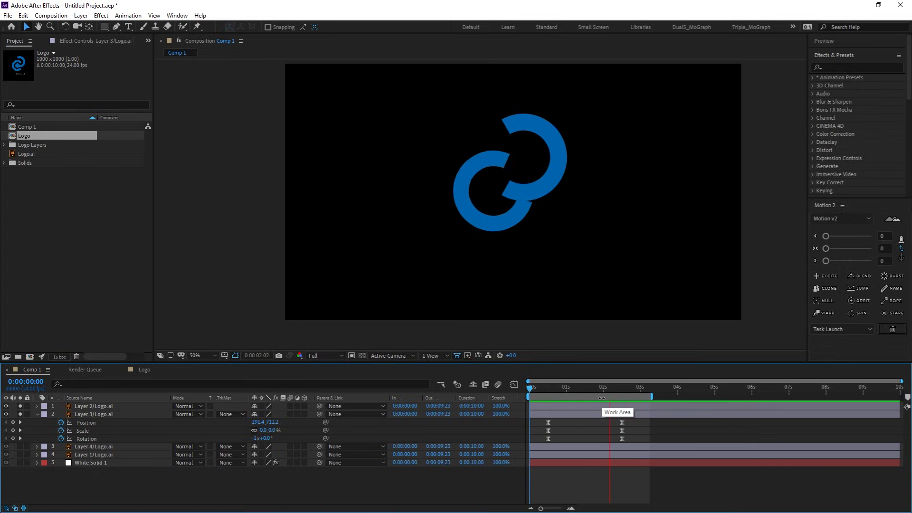
key(space)
click(37, 414)
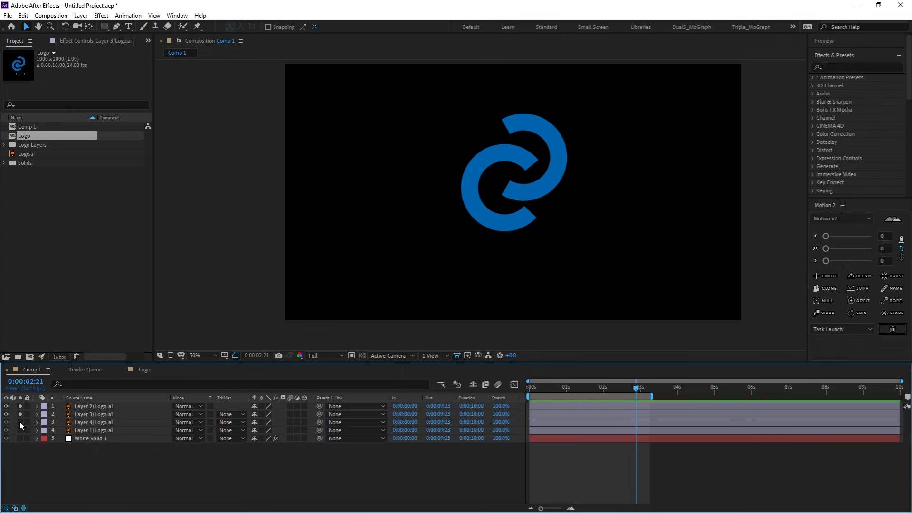
Solo Layer 4's inner dot and place Scale keyframes at frame 15 and about 2.4 seconds
click(20, 422)
click(20, 414)
click(21, 406)
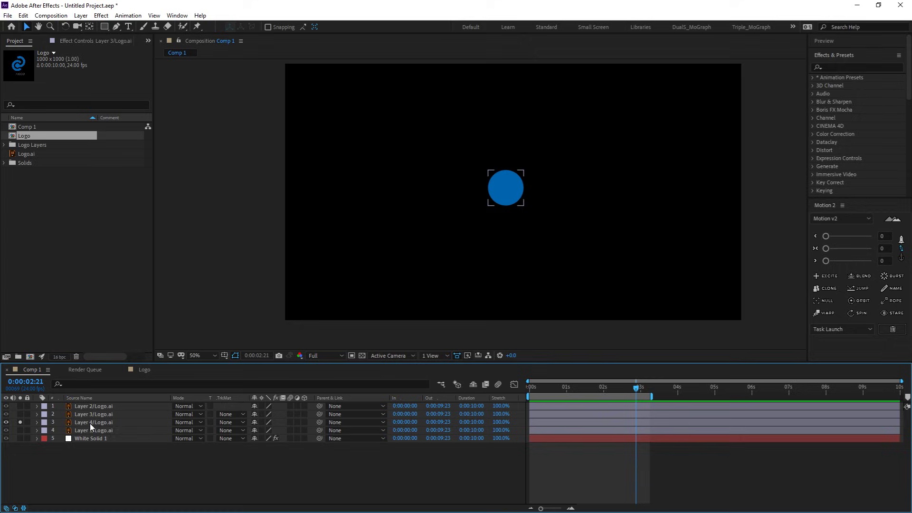
click(85, 422)
drag(603, 390, 580, 390)
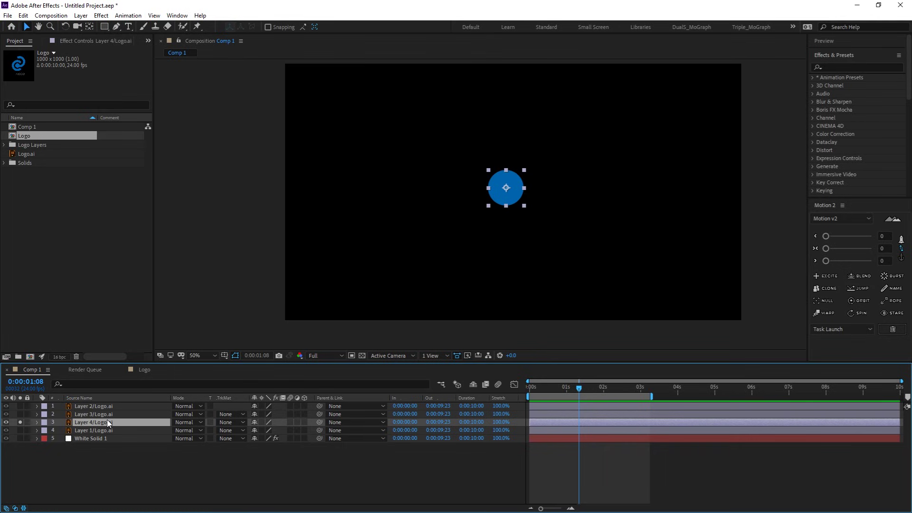
key(s)
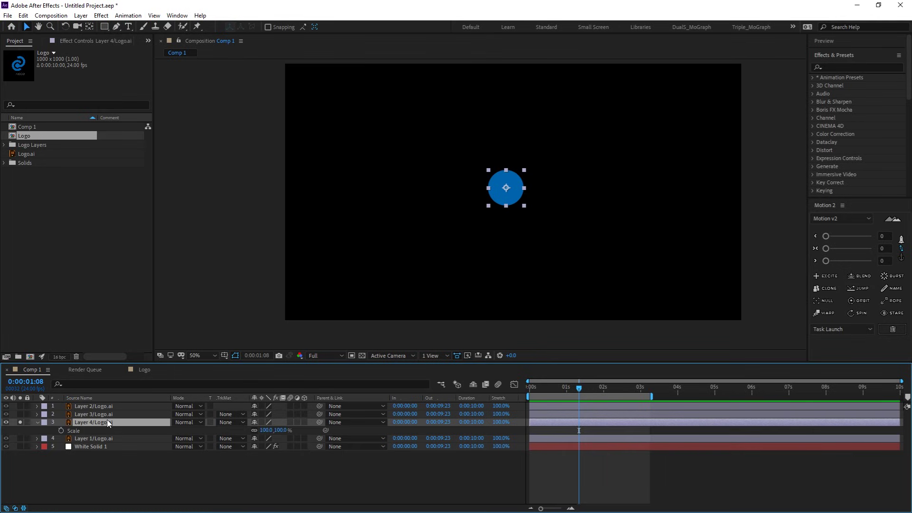
click(550, 391)
drag(550, 391, 553, 390)
click(61, 431)
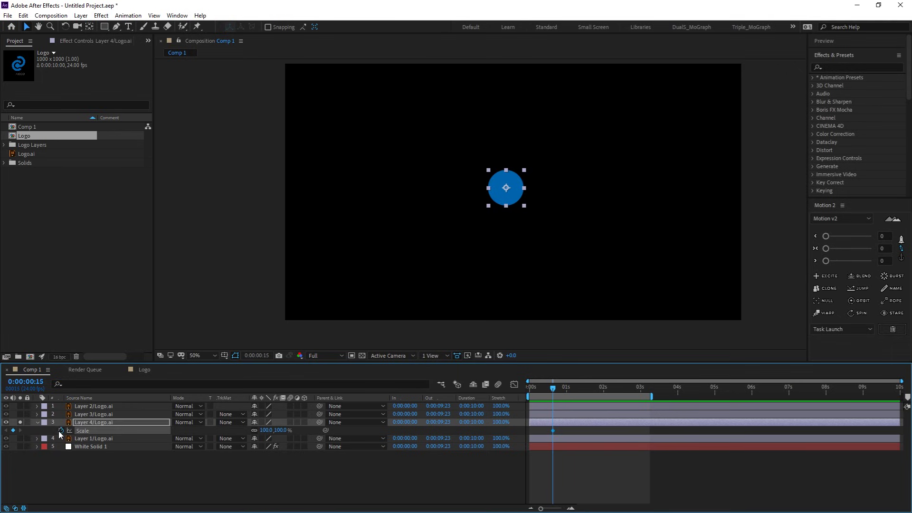
drag(552, 431, 618, 431)
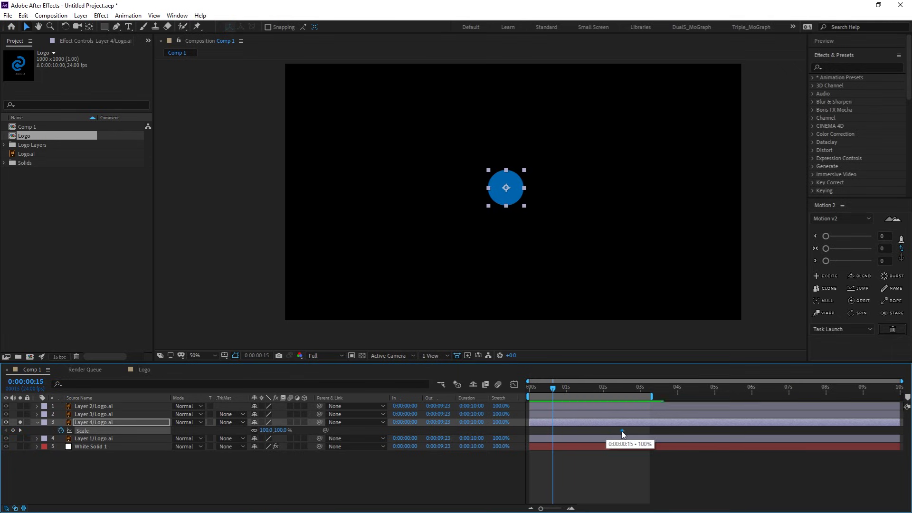
drag(620, 432, 623, 431)
Set the first Scale keyframe to 0%, Easy Ease both, and preview all three logo layers
click(266, 430)
text(0)
key(Return)
drag(552, 387, 616, 388)
mouse_move(633, 428)
mouse_down()
mouse_move(571, 424)
mouse_move(541, 433)
mouse_up()
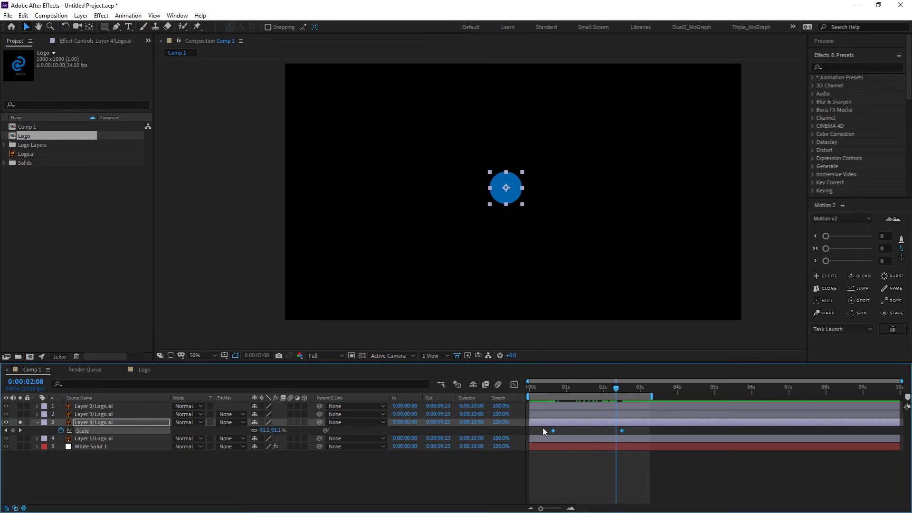
key(F9)
drag(538, 387, 603, 388)
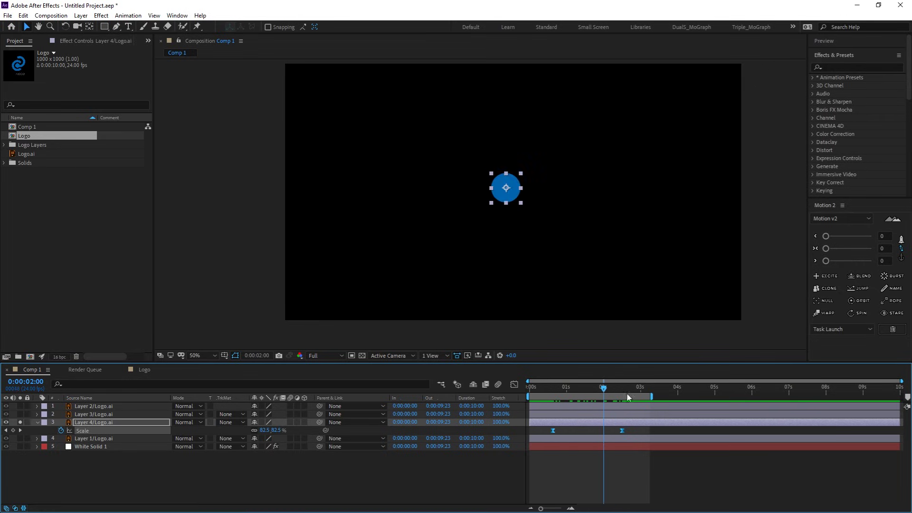
drag(20, 423, 20, 407)
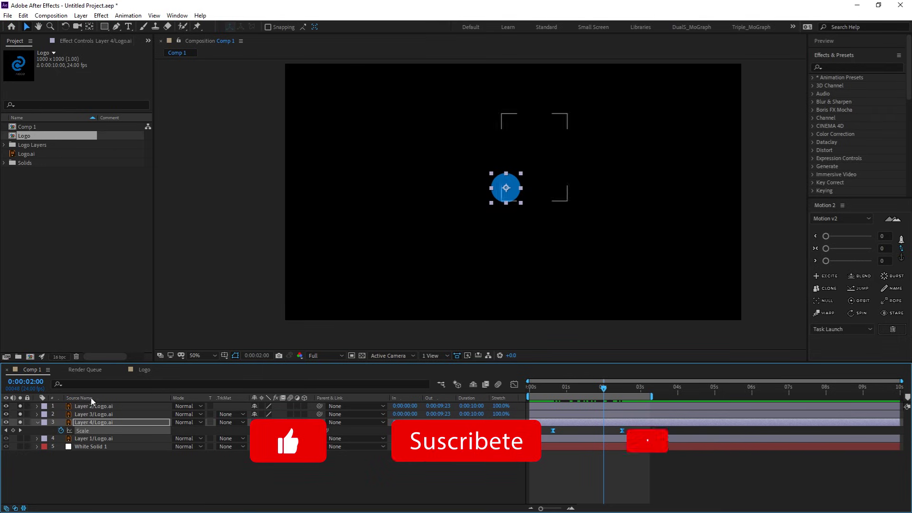
key(space)
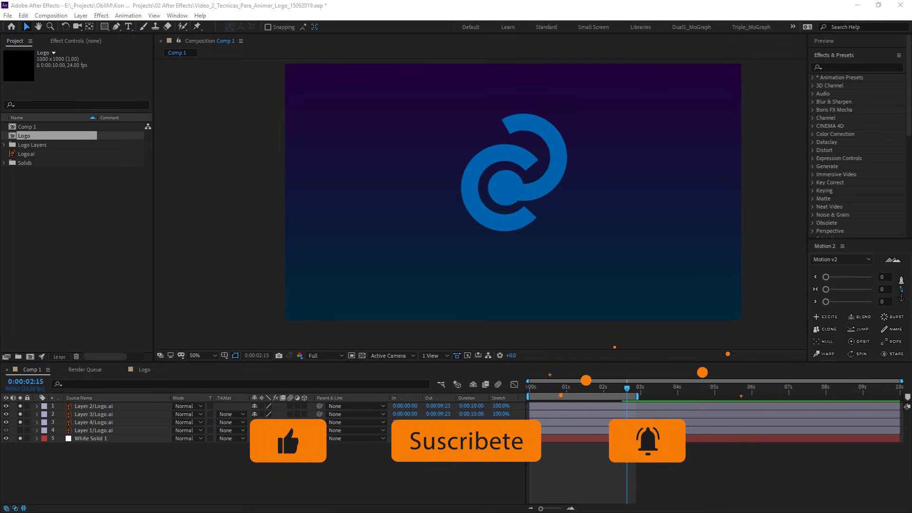
Turn on the Motion Blur switch for the animated logo layers
click(410, 461)
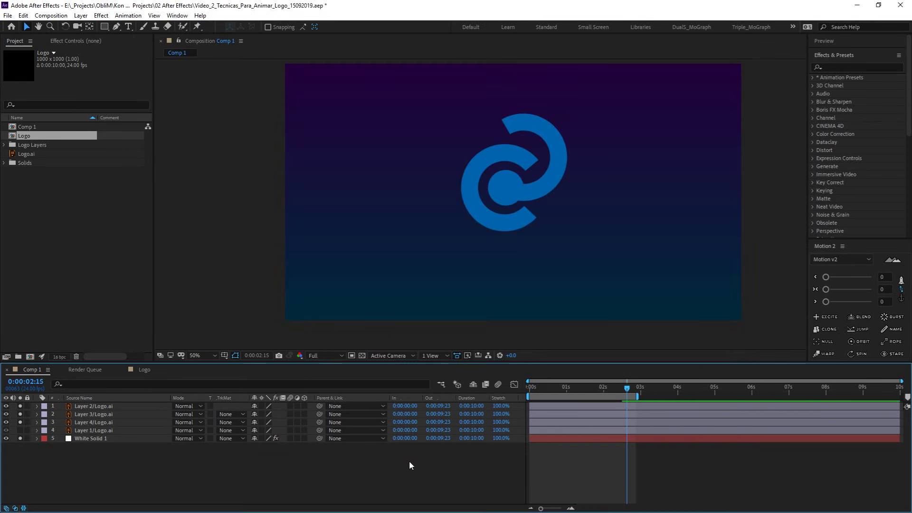
drag(291, 406, 291, 414)
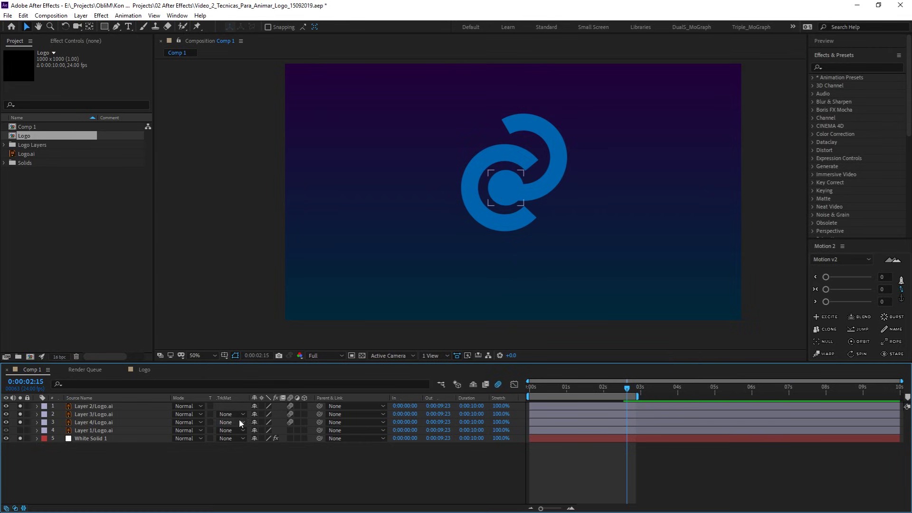
click(617, 388)
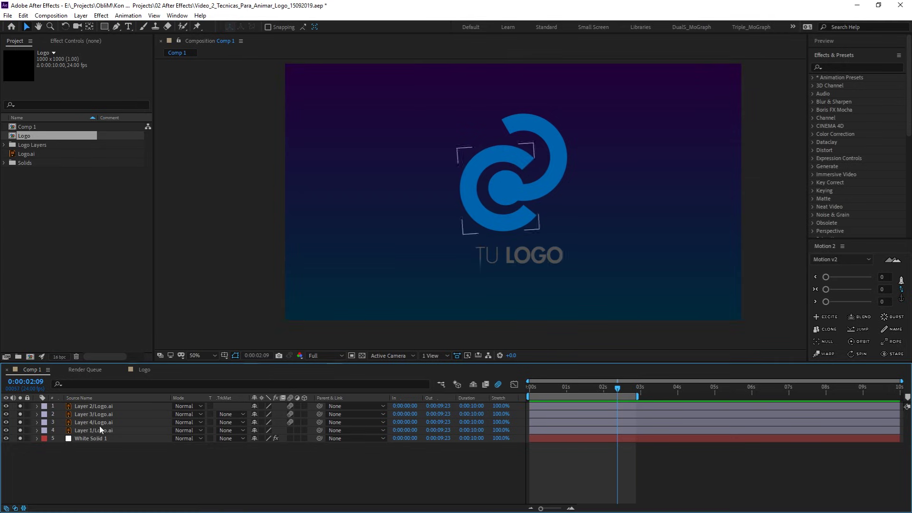
Select the TU LOGO text layer and open Logo.ai in Illustrator with Edit Original
click(558, 157)
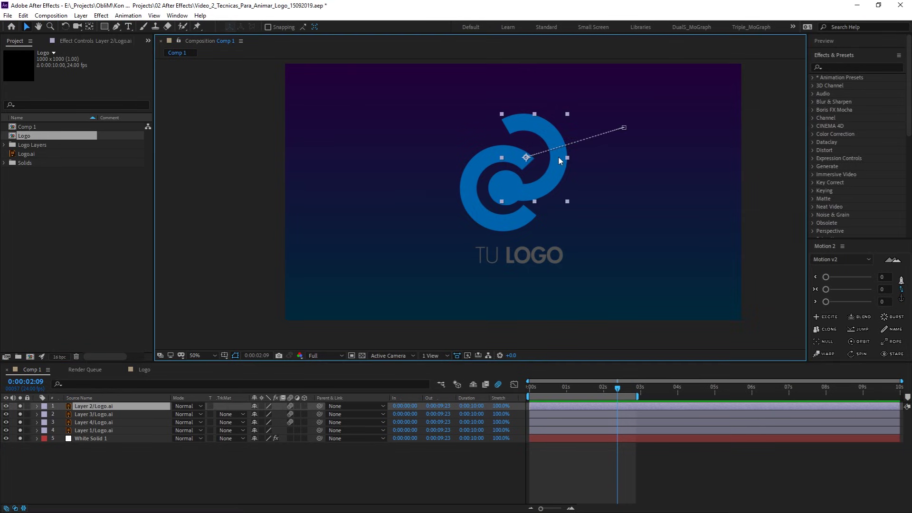
click(477, 168)
click(99, 422)
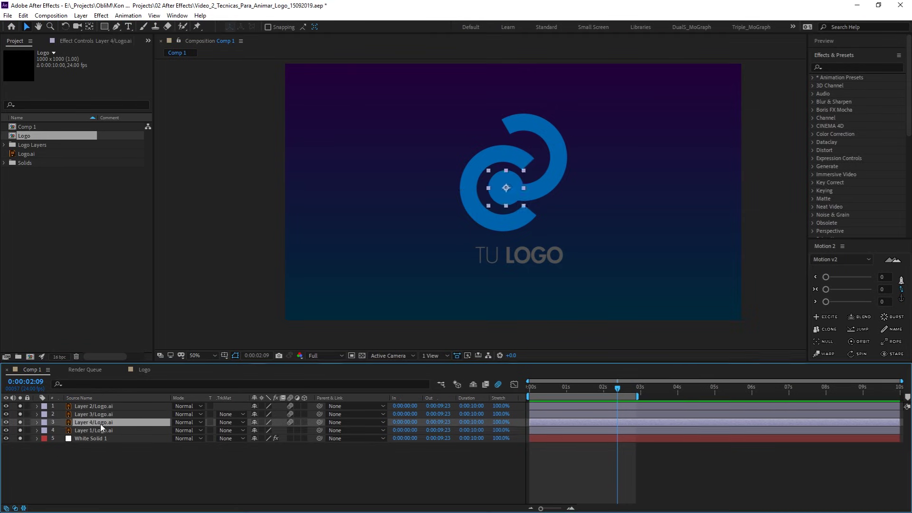
click(98, 430)
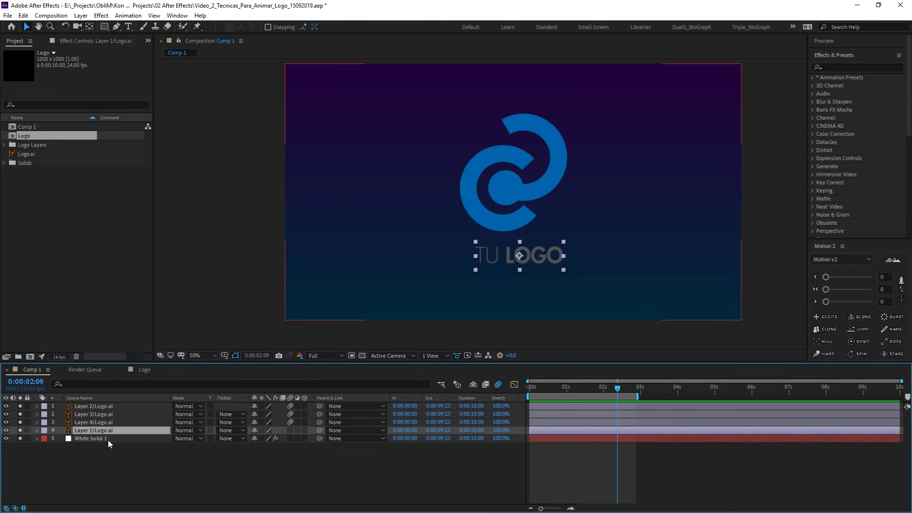
key(ctrl+e)
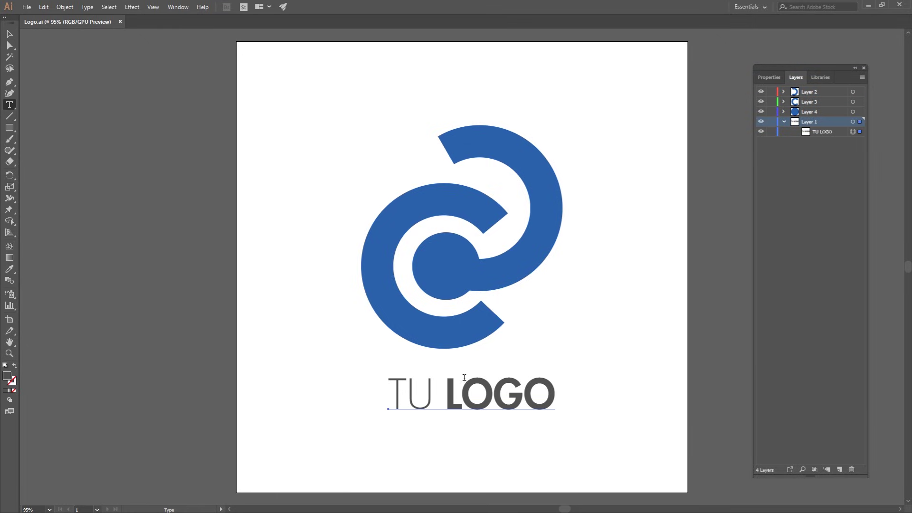
Select the whole TU LOGO line in Illustrator and copy it to the clipboard
triple_click(482, 404)
key(Escape)
key(ctrl+c)
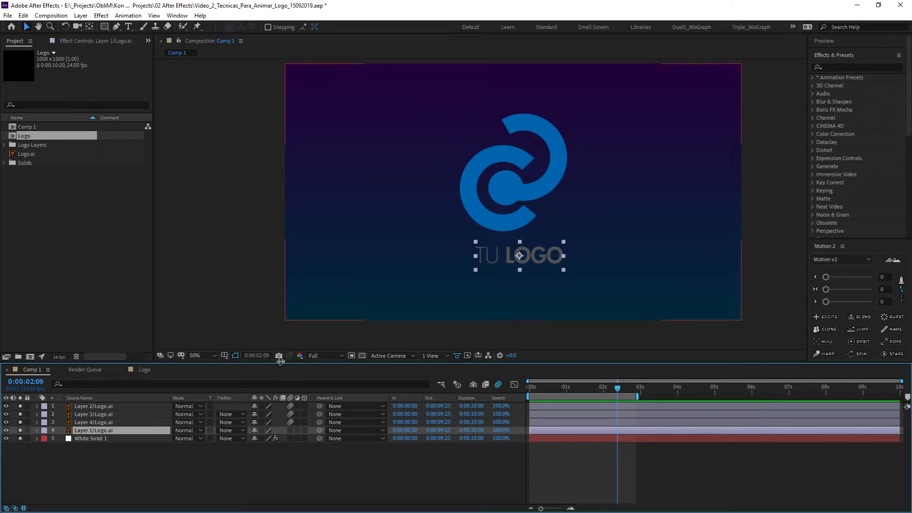
Paste TU LOGO as a new text layer and line it up exactly over the original lettering
click(129, 27)
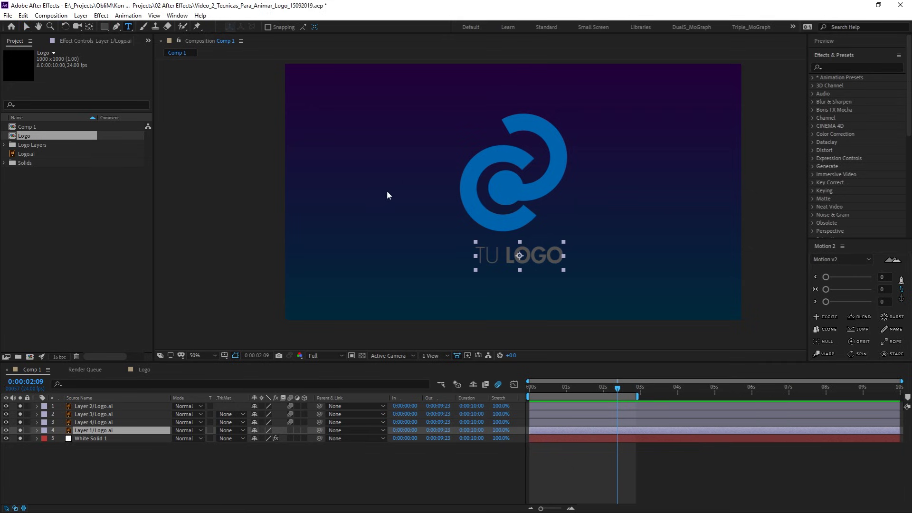
click(367, 162)
key(ctrl+v)
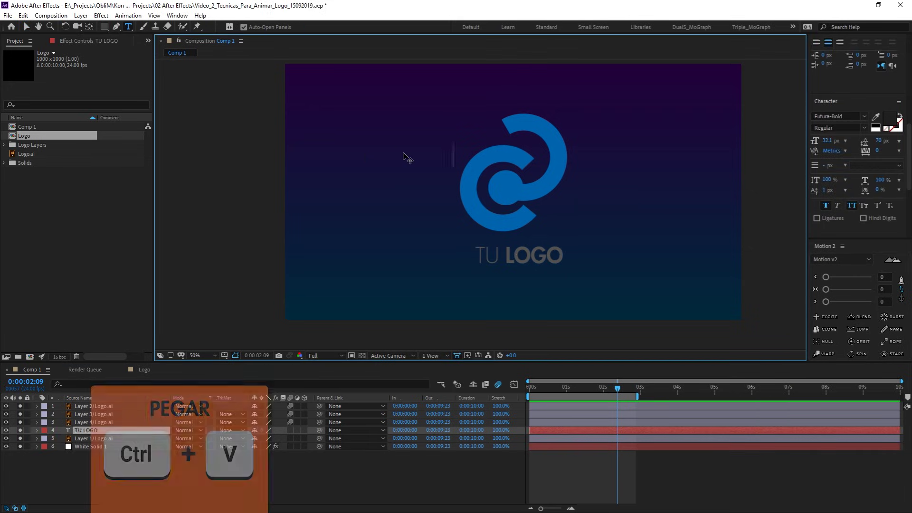
key(v)
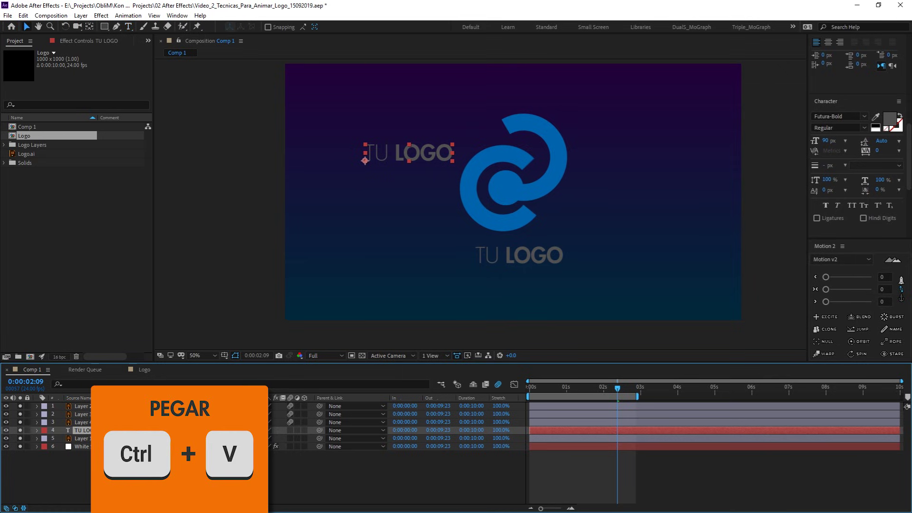
drag(418, 166, 508, 257)
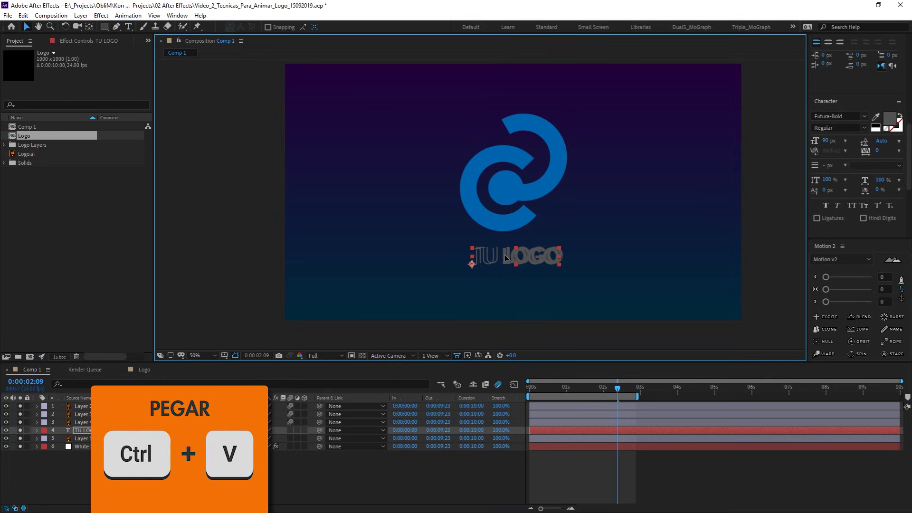
drag(508, 257, 500, 257)
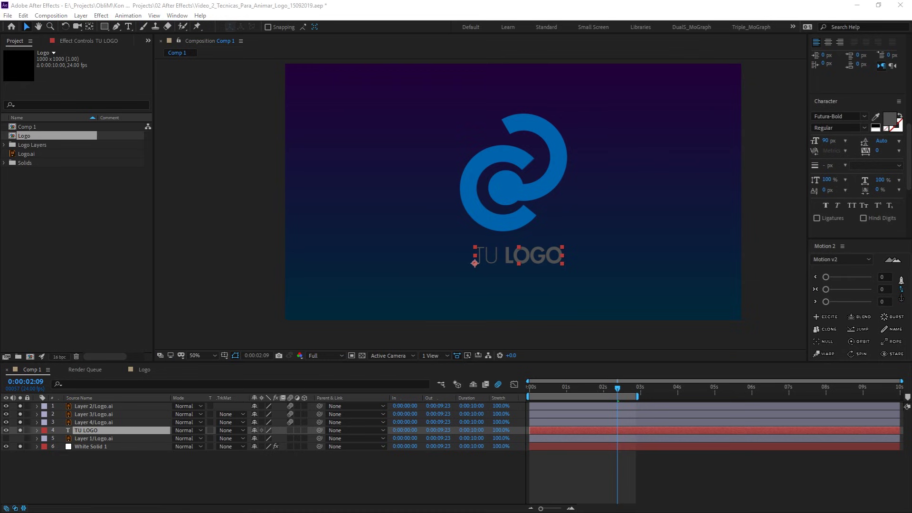
click(113, 439)
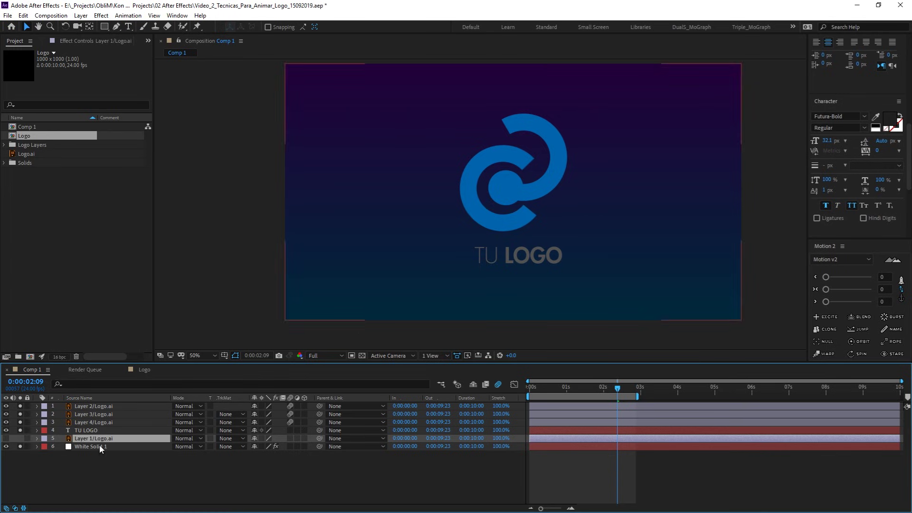
click(125, 429)
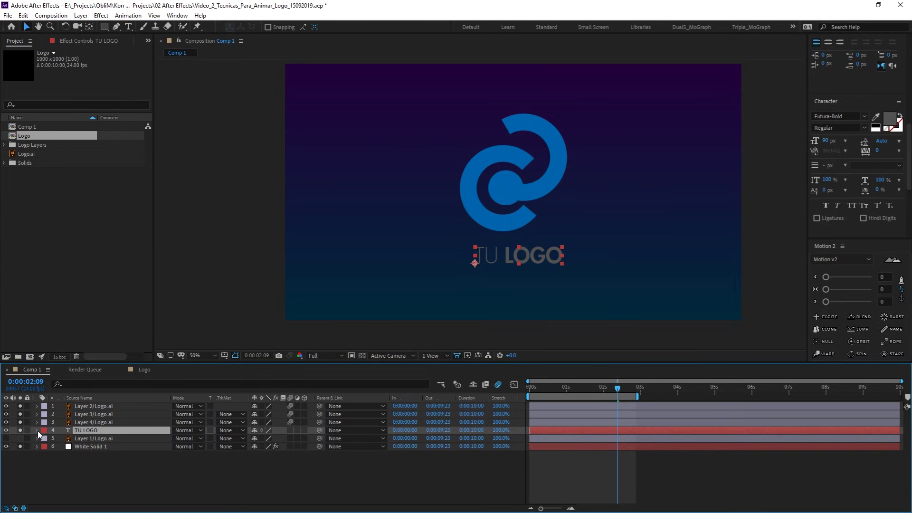
click(113, 438)
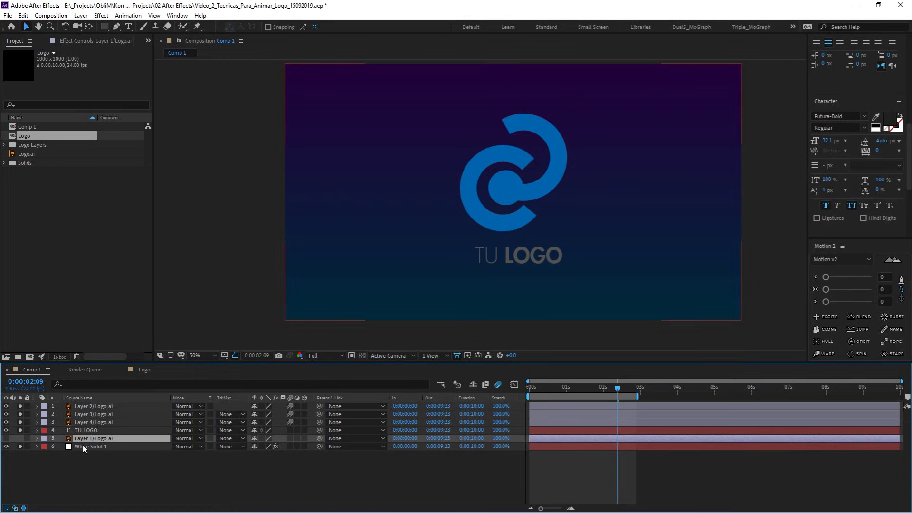
Delete the old Layer 1/Logo.ai text layer and enable per-character 3D on TU LOGO
key(Delete)
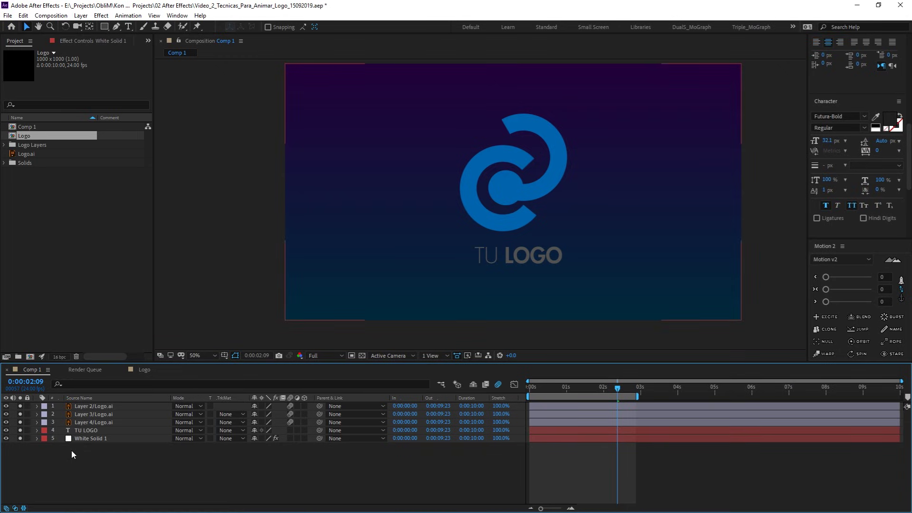
click(37, 430)
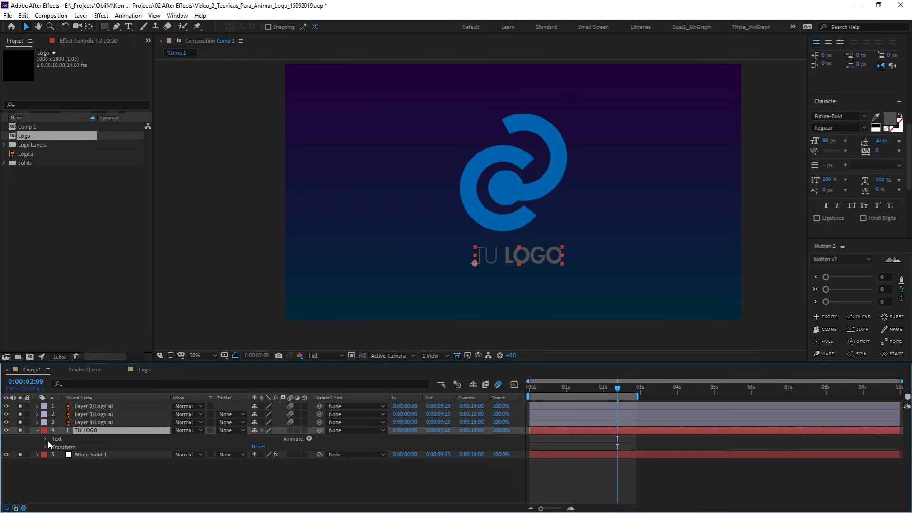
click(310, 439)
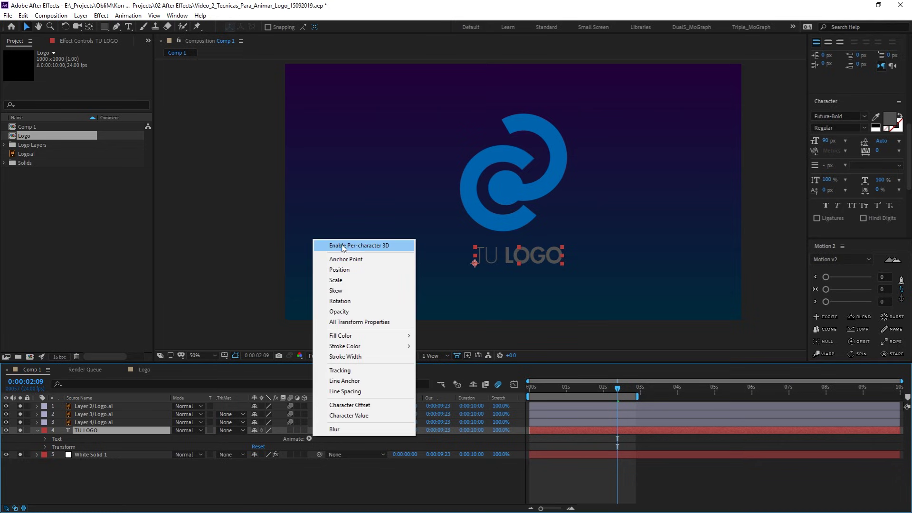
click(392, 246)
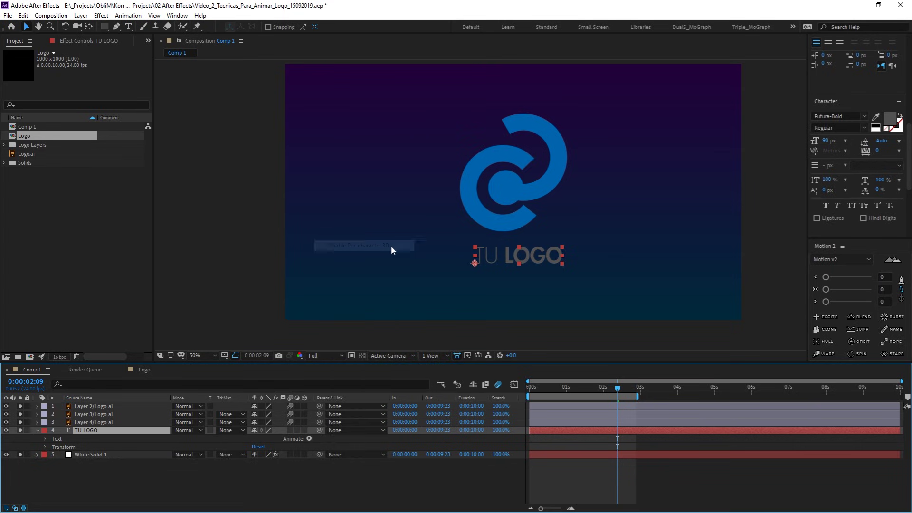
Add a Rotation animator to TU LOGO with Y Rotation set to 90°
click(309, 439)
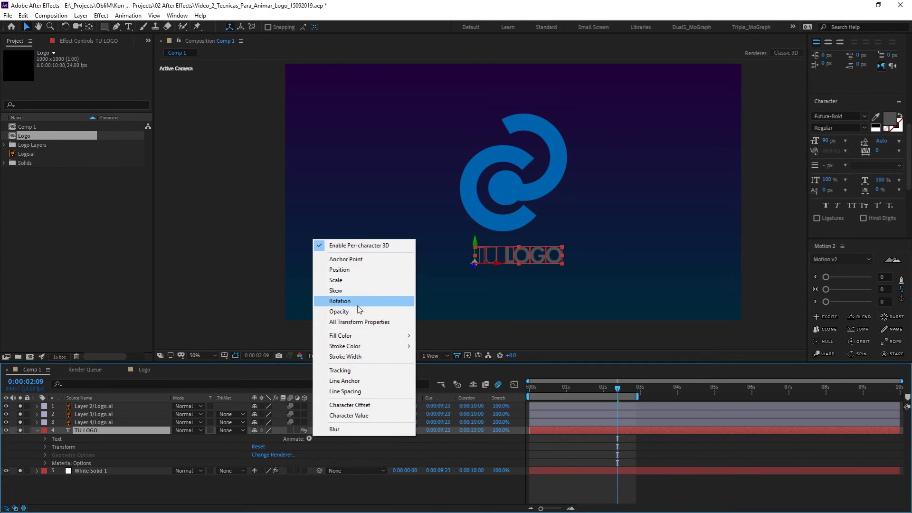
click(339, 301)
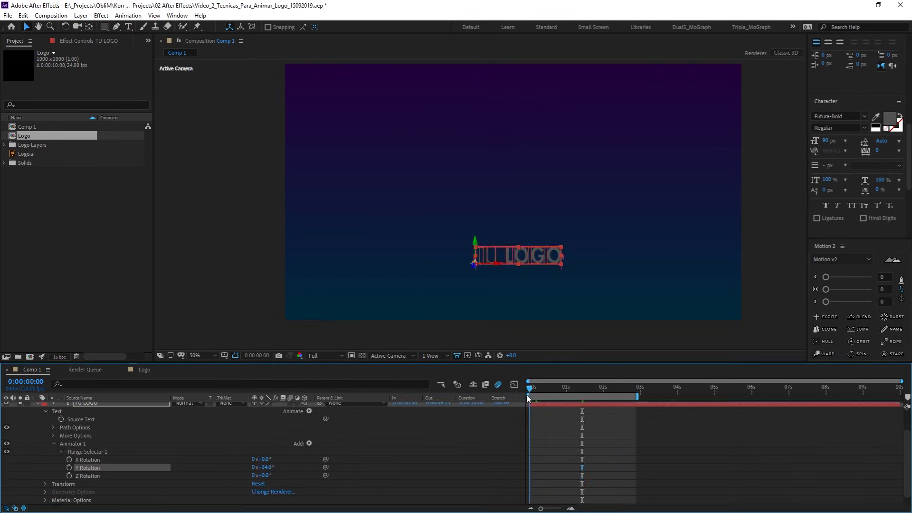
click(273, 468)
text(90)
key(Return)
Keyframe Range Selector 1's Start at 0% at 0 s and 100% at about 1 s
click(62, 452)
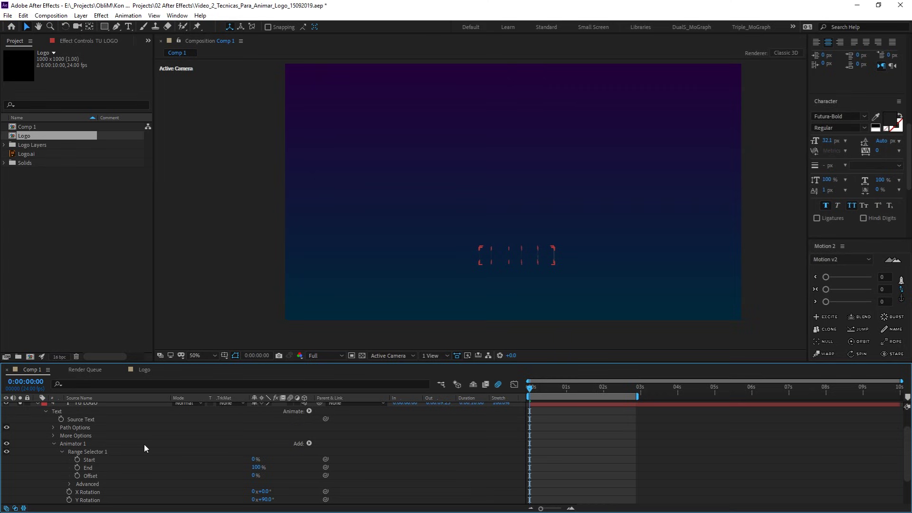
click(78, 460)
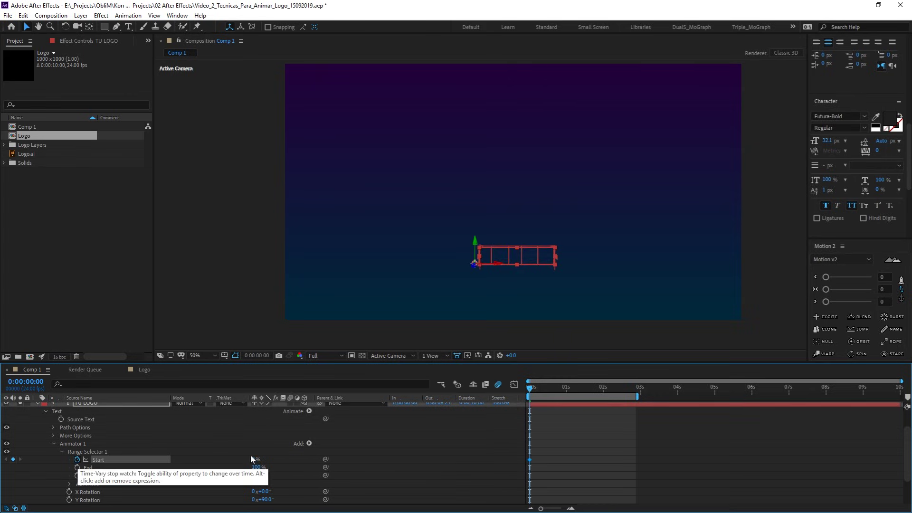
drag(531, 391, 568, 392)
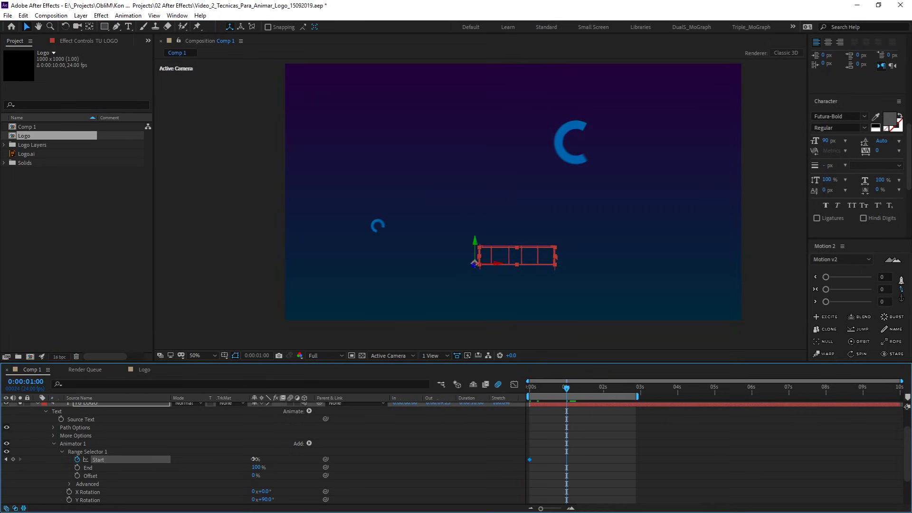
key(Home)
Slide the Start keyframes later, around 1:10, and preview the letters turning face-on
drag(595, 440, 523, 465)
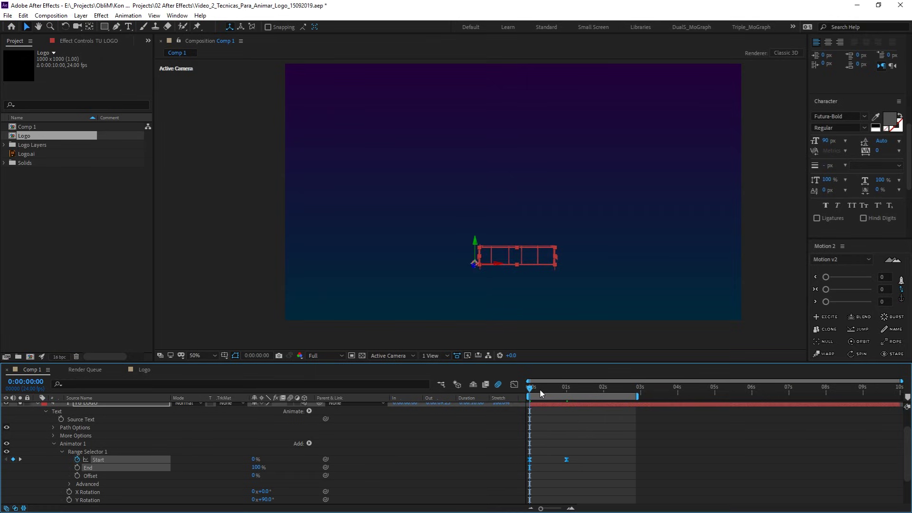
click(572, 390)
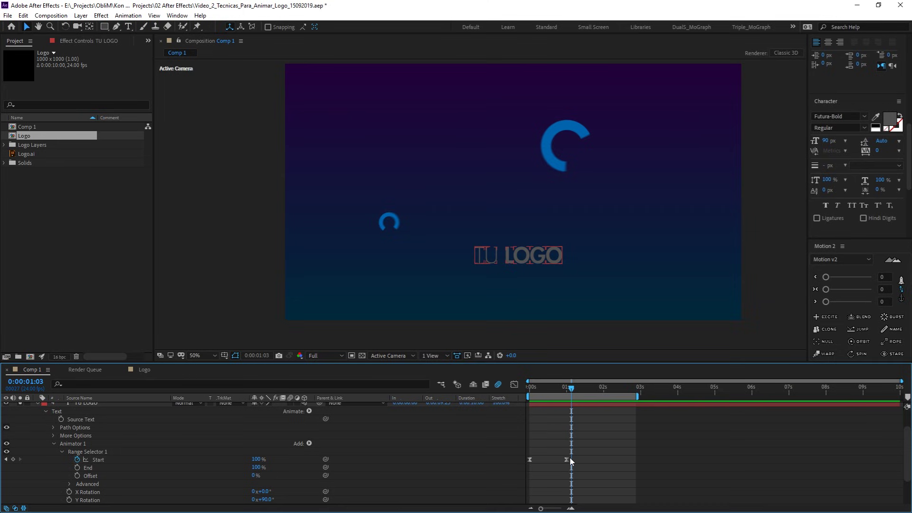
drag(567, 460, 593, 466)
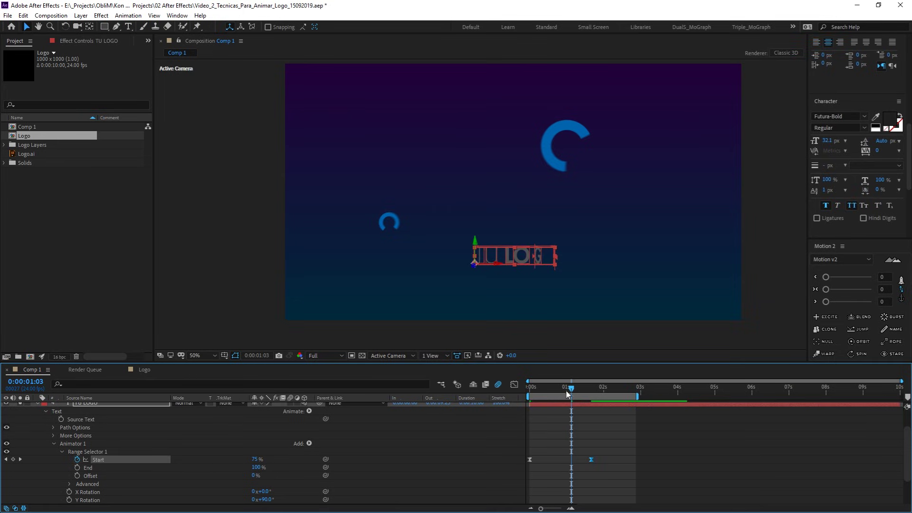
key(space)
mouse_move(597, 450)
mouse_down()
mouse_move(529, 467)
mouse_move(546, 466)
mouse_up()
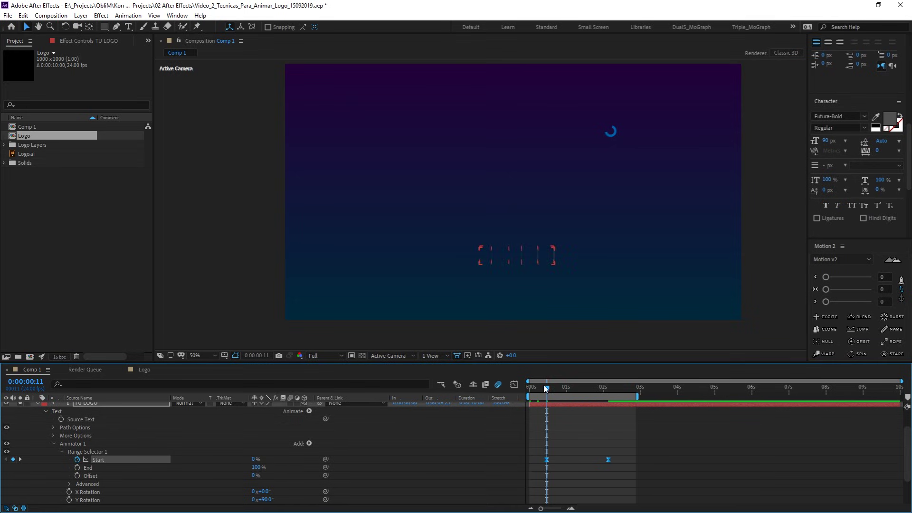
click(587, 420)
key(space)
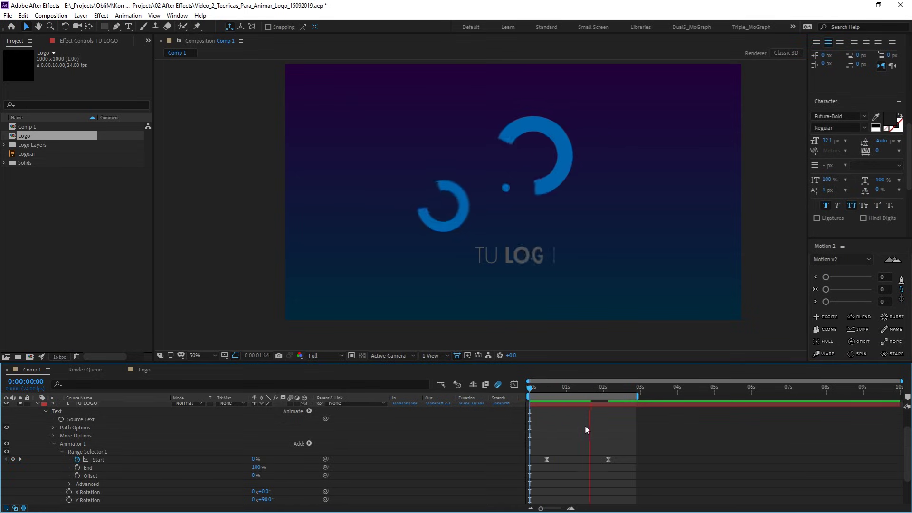
key(space)
drag(552, 392, 611, 396)
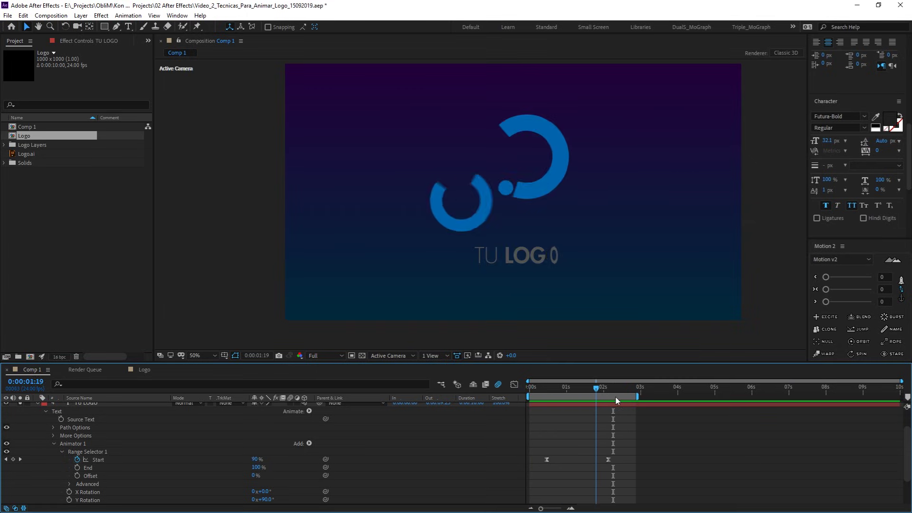
Add Opacity at 0% to Animator 1 so each letter fades in, then preview
click(582, 395)
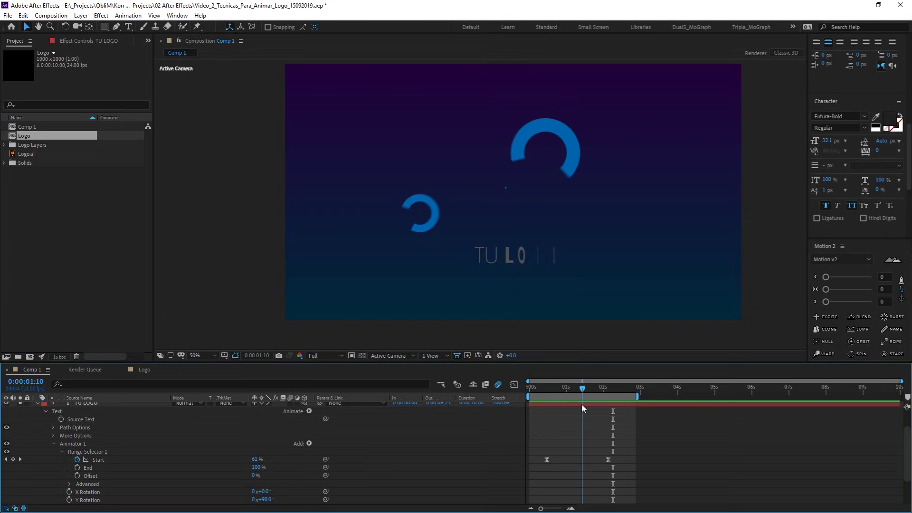
click(309, 444)
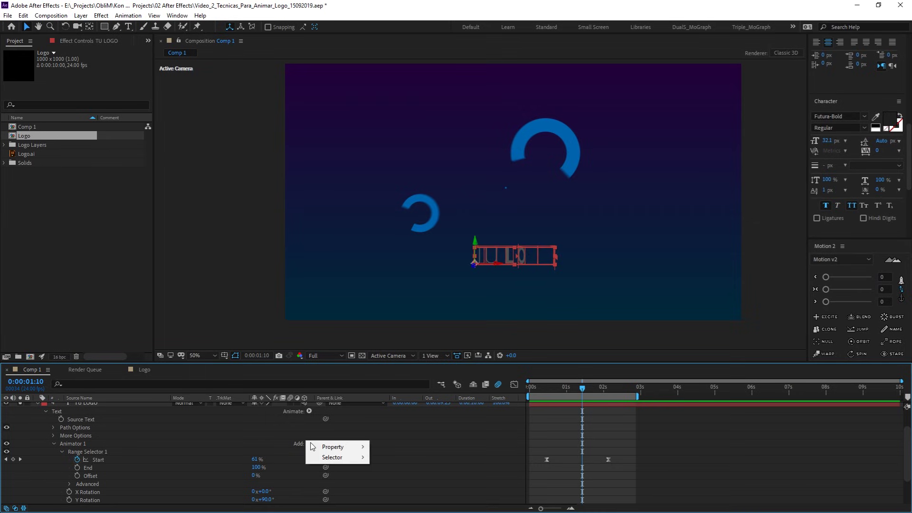
mouse_move(333, 447)
click(395, 328)
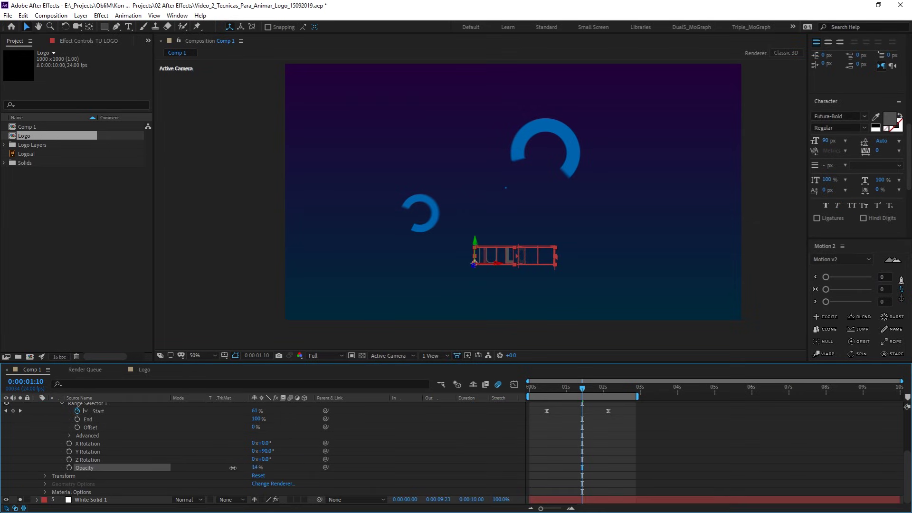
drag(572, 389, 558, 388)
drag(252, 467, 227, 468)
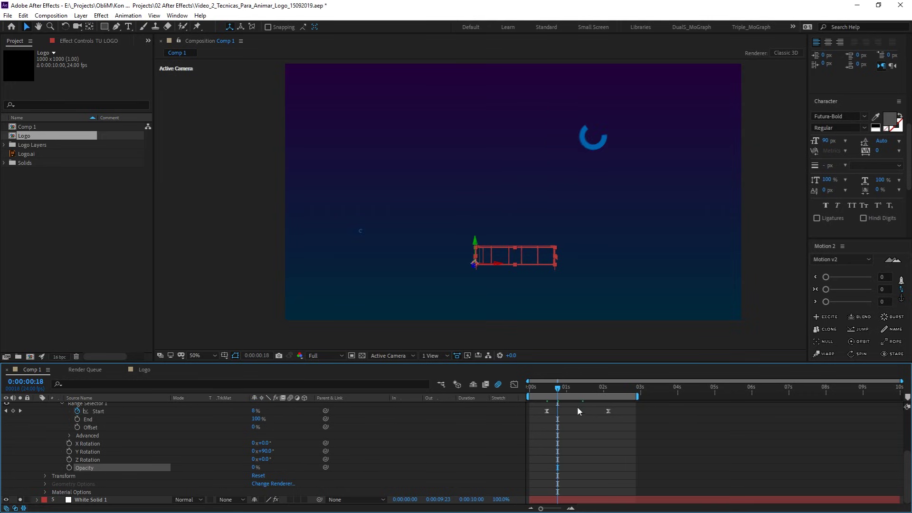
click(616, 435)
drag(558, 387, 529, 390)
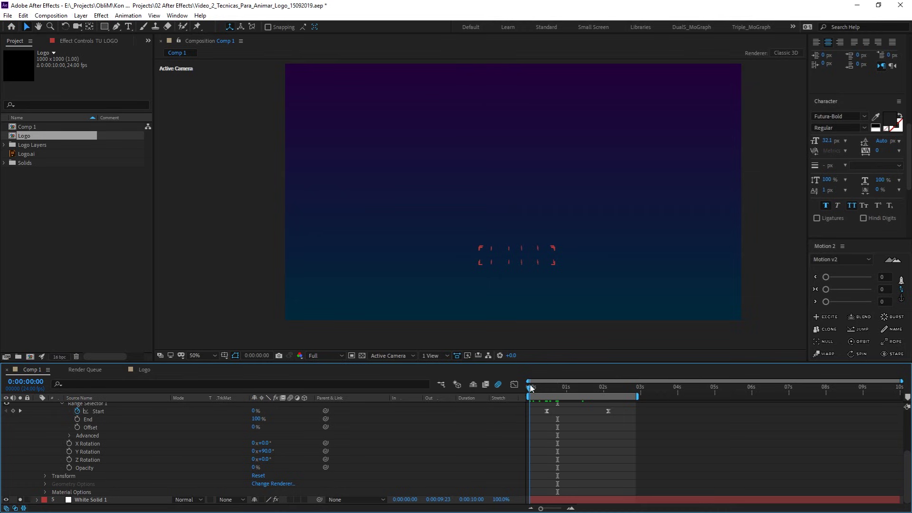
key(space)
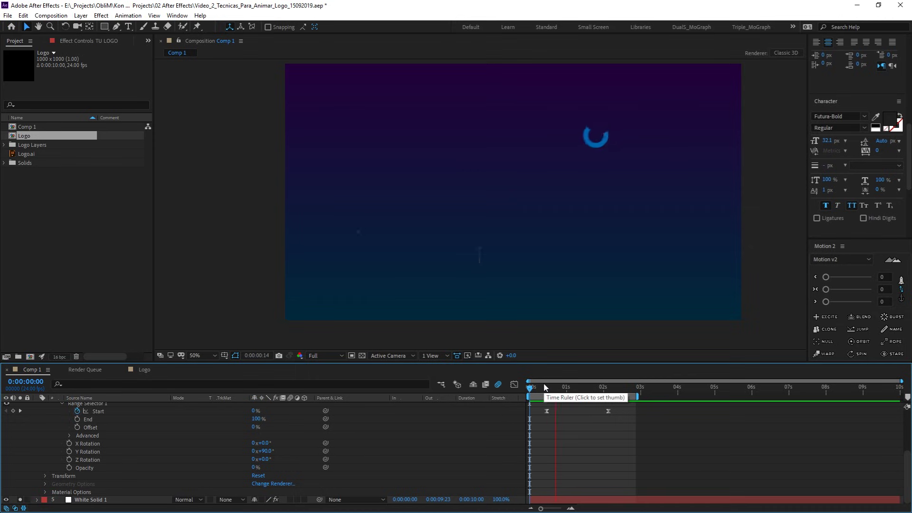
click(615, 388)
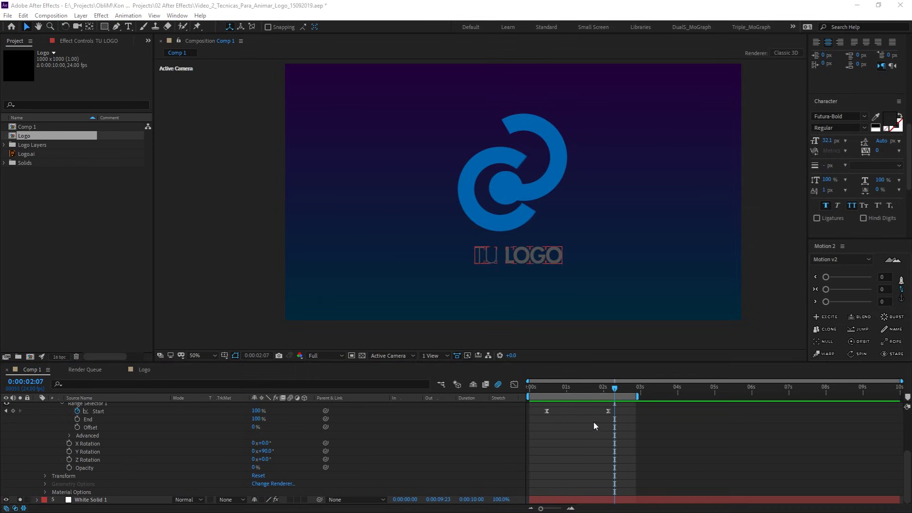
Turn Randomize Order On in Range Selector 1's Advanced options
click(69, 435)
click(69, 435)
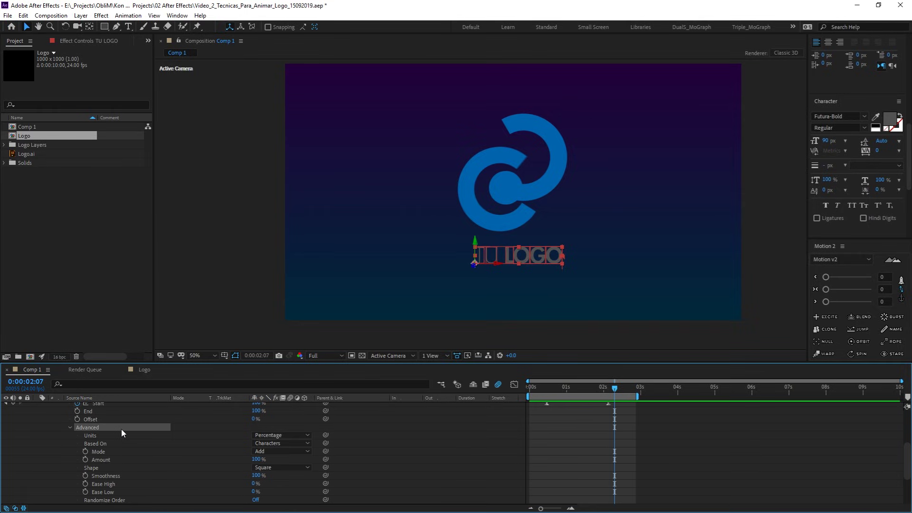
scroll(126, 431, down, 3)
click(120, 459)
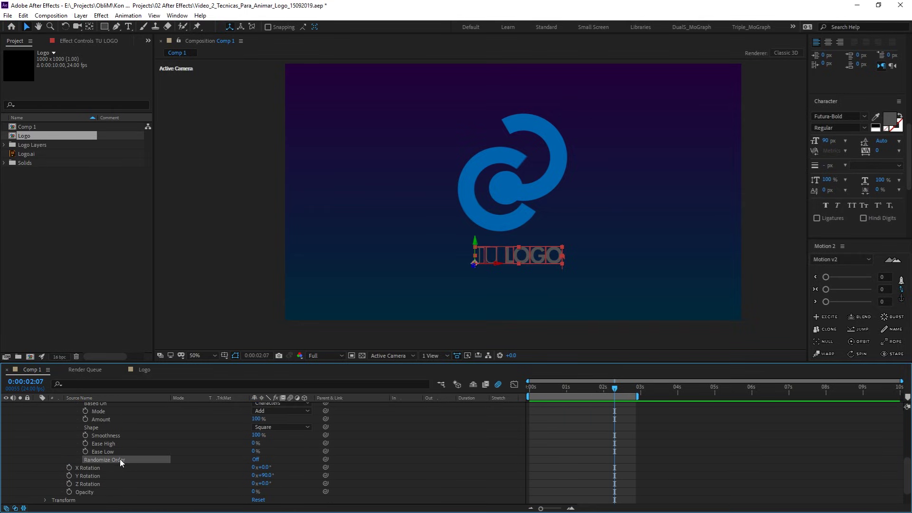
click(255, 460)
click(255, 460)
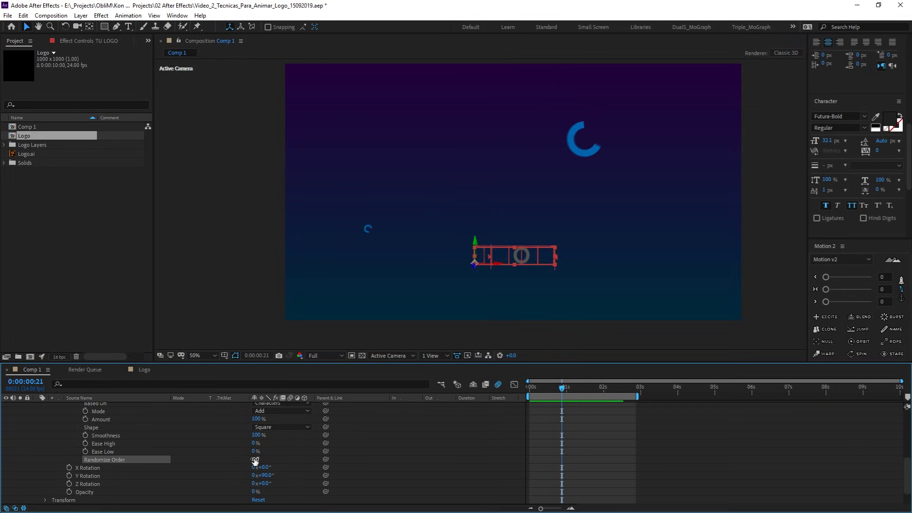
Preview the TU LOGO letters animating in random order
key(space)
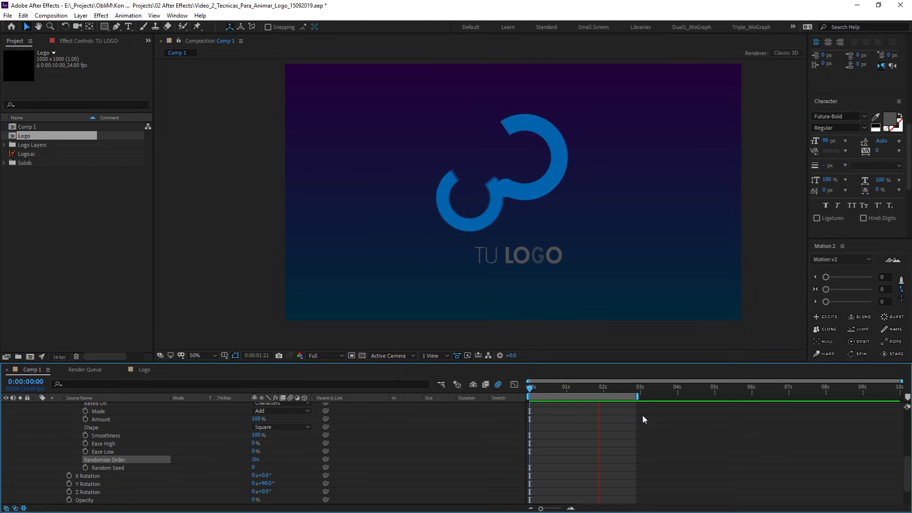
key(space)
click(563, 453)
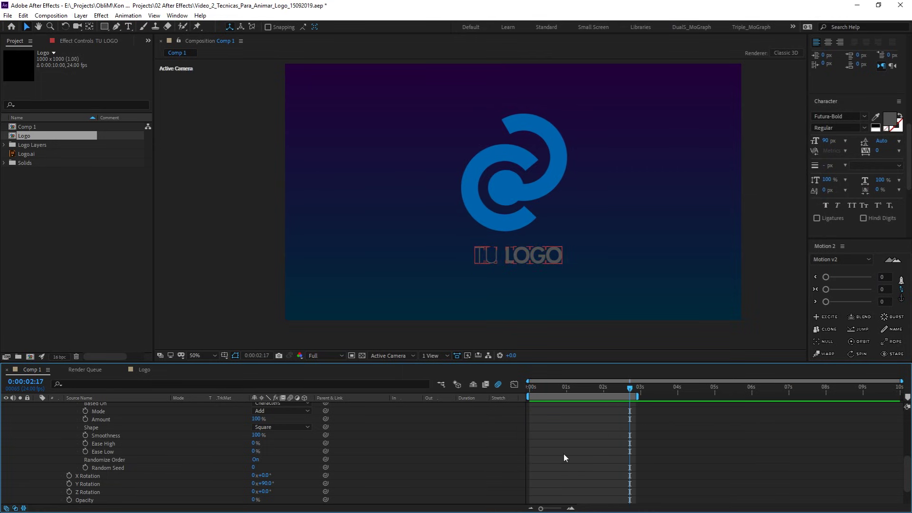
scroll(418, 433, up, 3)
scroll(423, 434, up, 3)
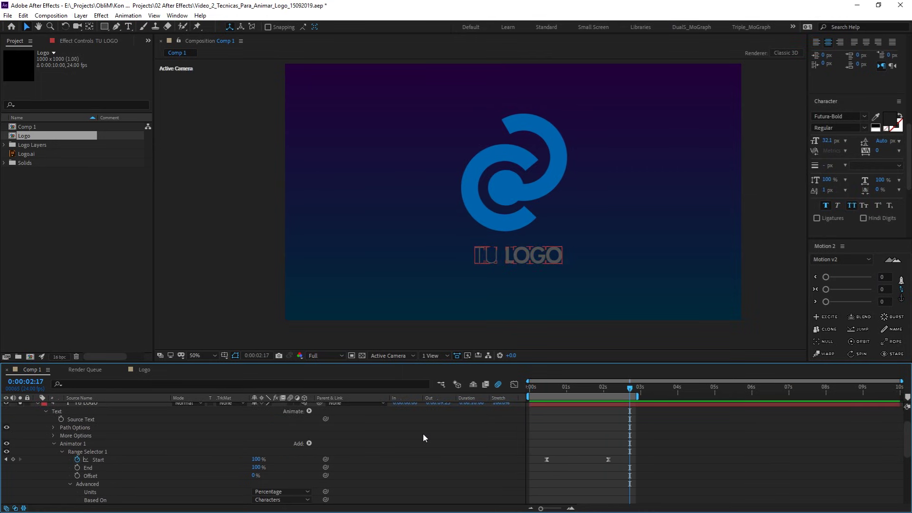
click(309, 443)
Add a Blur property to Animator 1 and raise it to 120,120
mouse_move(364, 448)
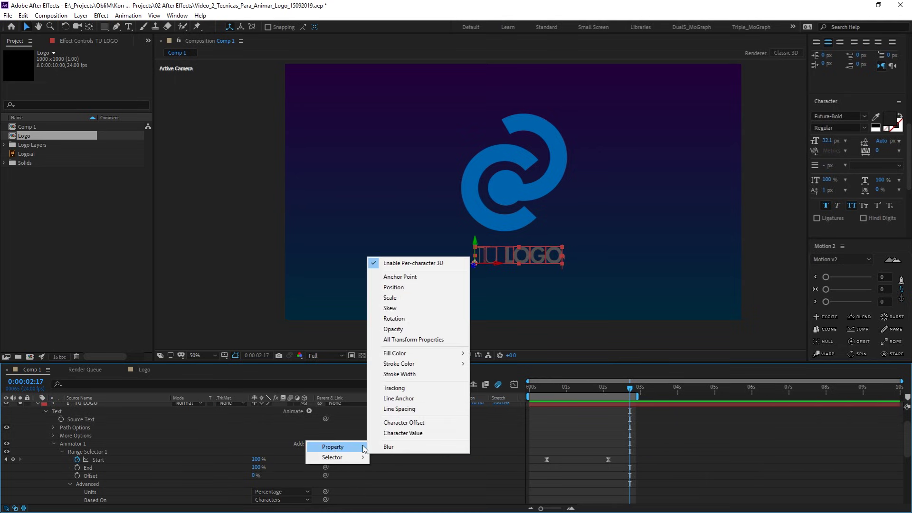
click(414, 451)
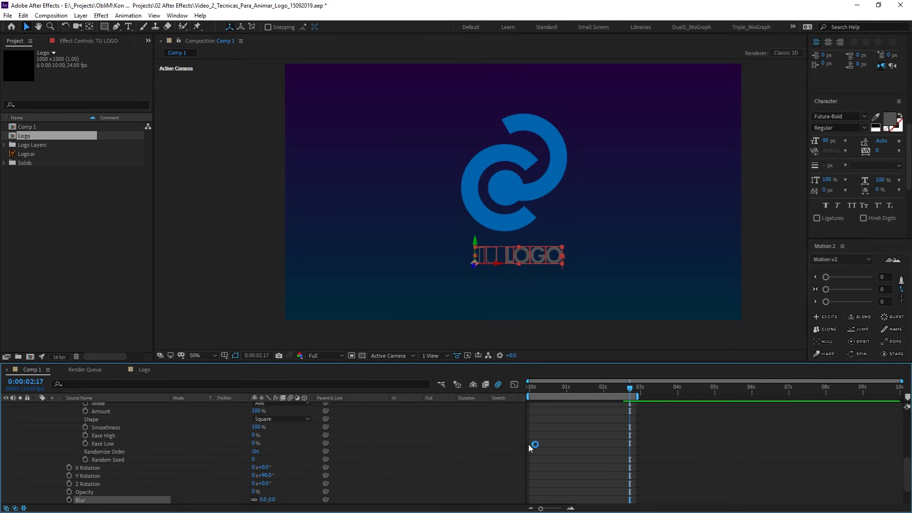
click(578, 386)
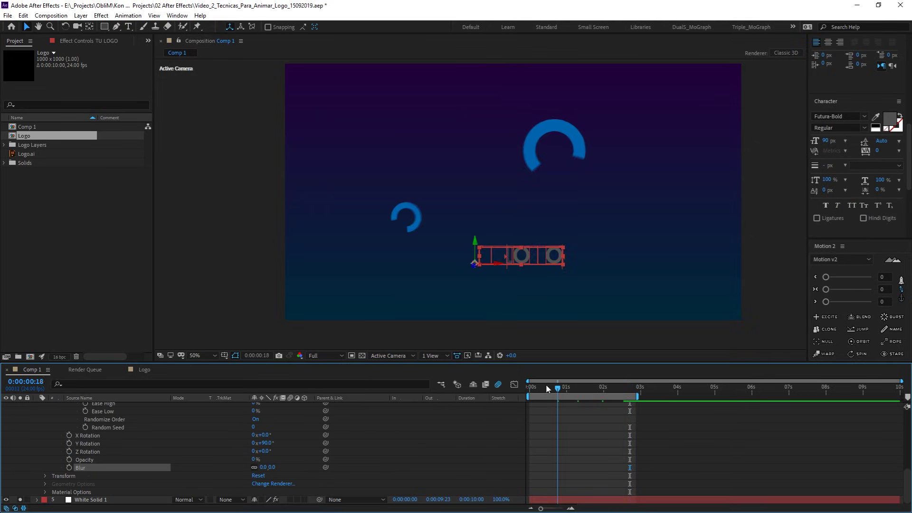
drag(547, 385, 556, 385)
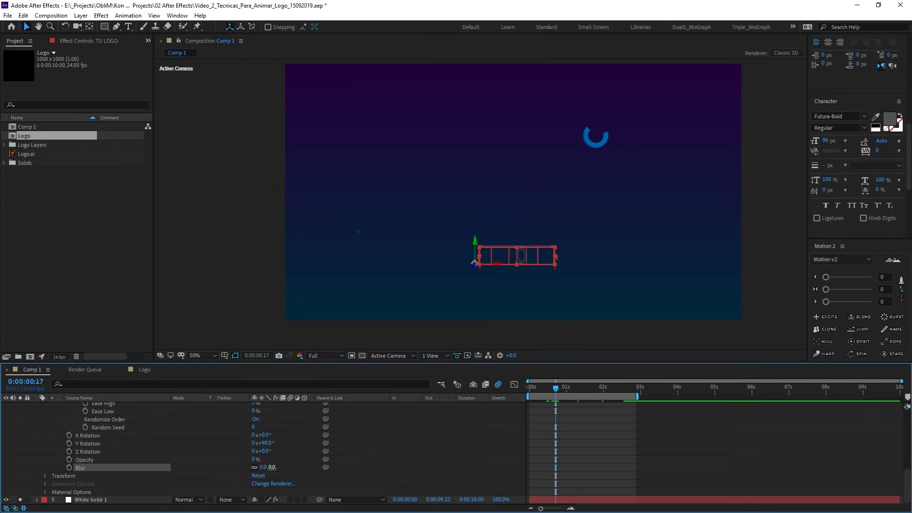
drag(306, 464, 327, 461)
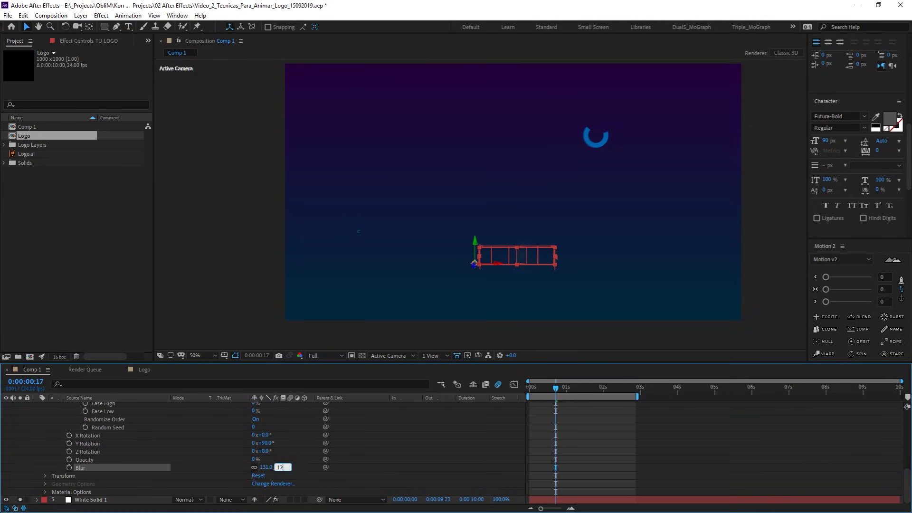
Preview the animation from the start with the letters arriving blurred
key(Home)
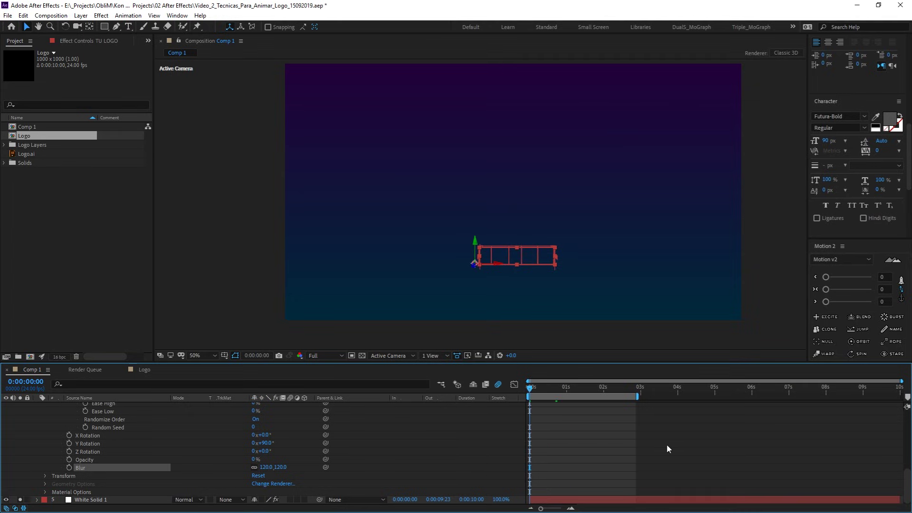
key(space)
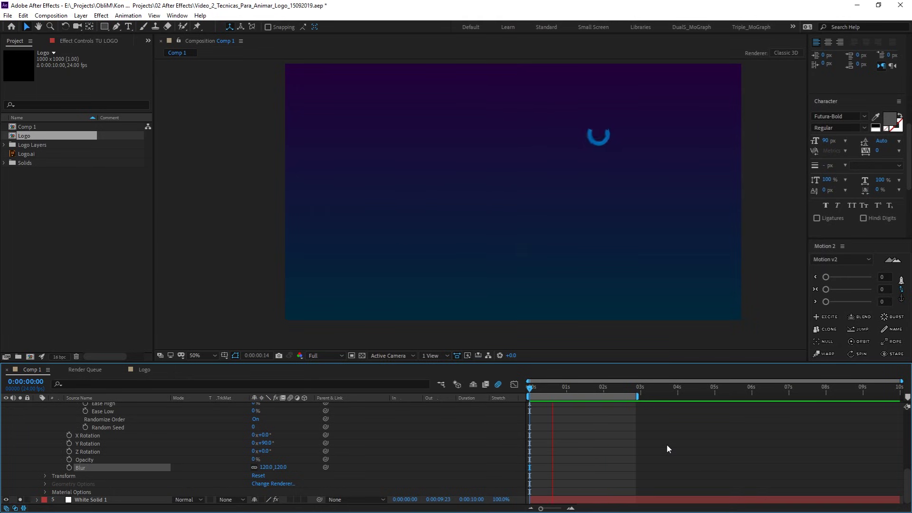
key(space)
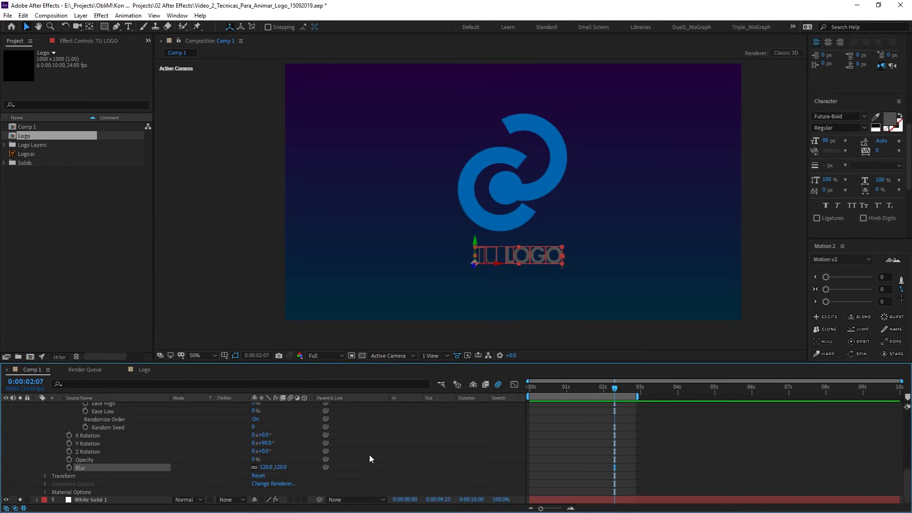
scroll(369, 463, up, 2)
scroll(369, 463, up, 5)
scroll(369, 464, down, 3)
scroll(301, 434, up, 3)
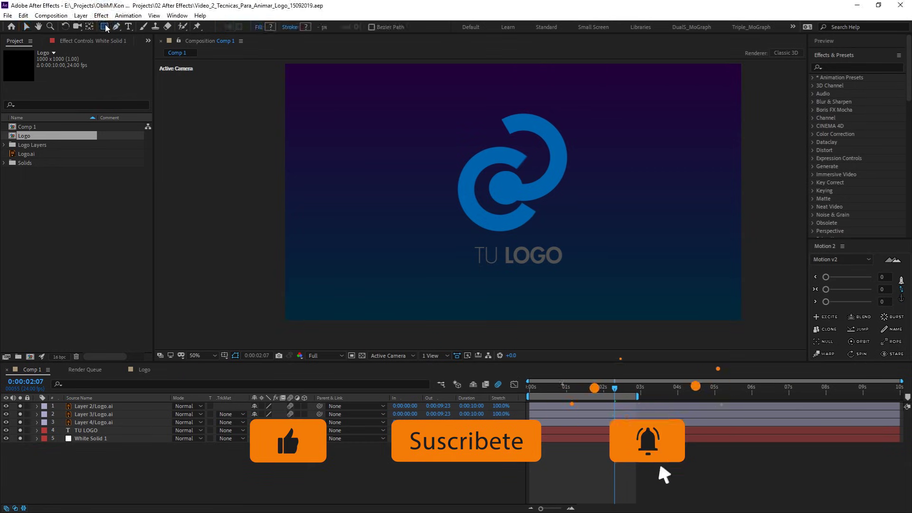
Switch to the Ellipse tool in the toolbar
drag(107, 28, 133, 49)
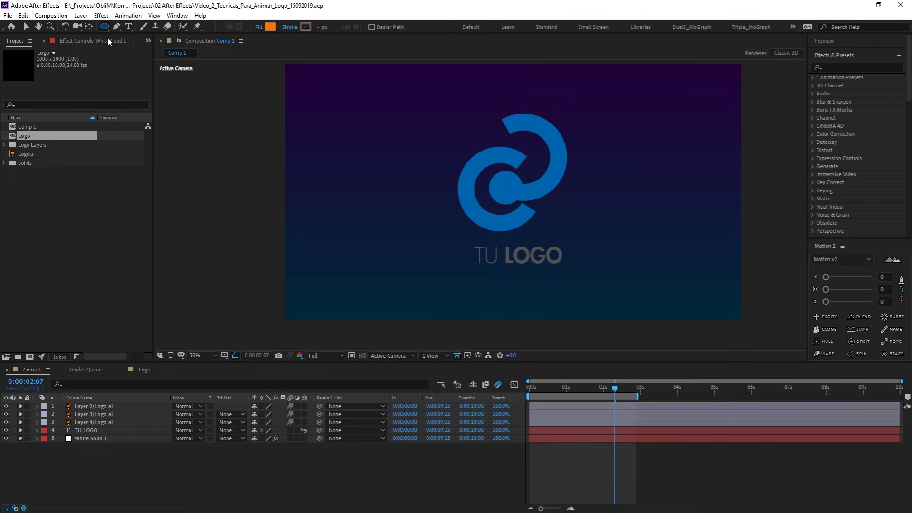
Set the shape fill to the logo blue 0064AD and draw a small circle top-left
click(271, 27)
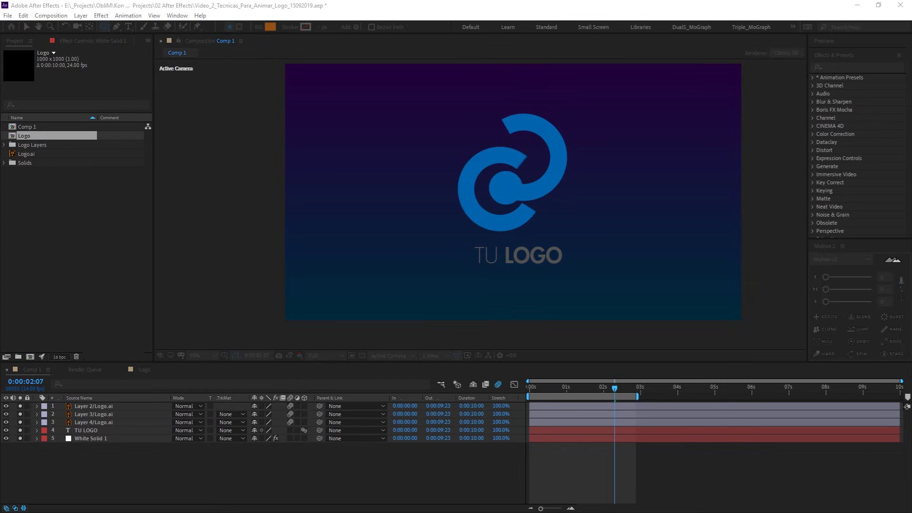
click(287, 141)
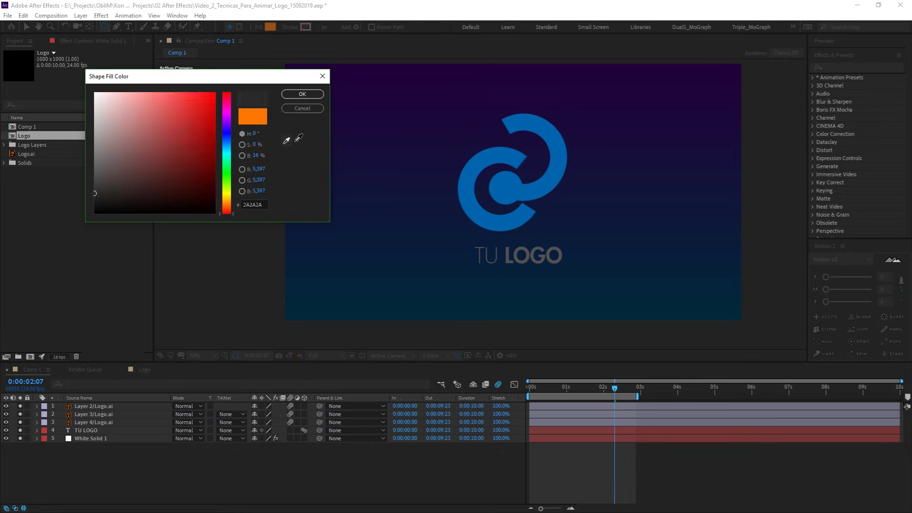
click(302, 94)
click(370, 125)
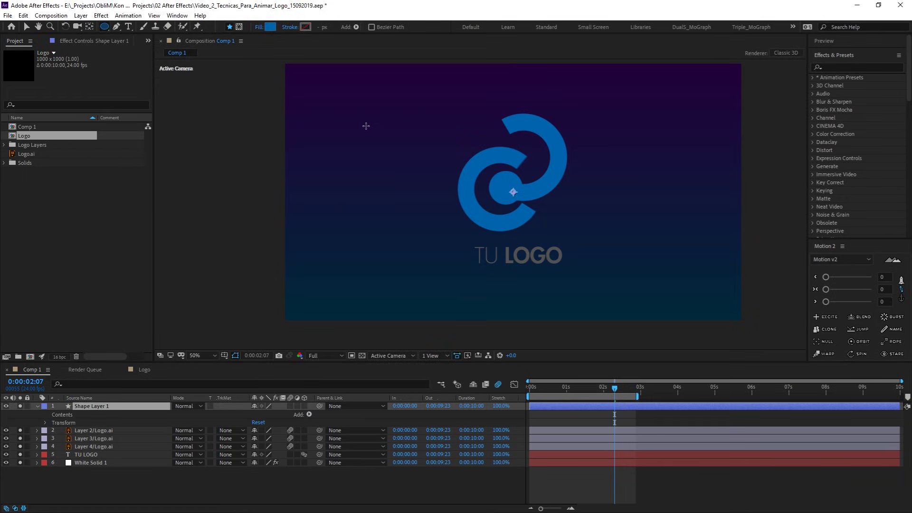
drag(365, 122, 367, 125)
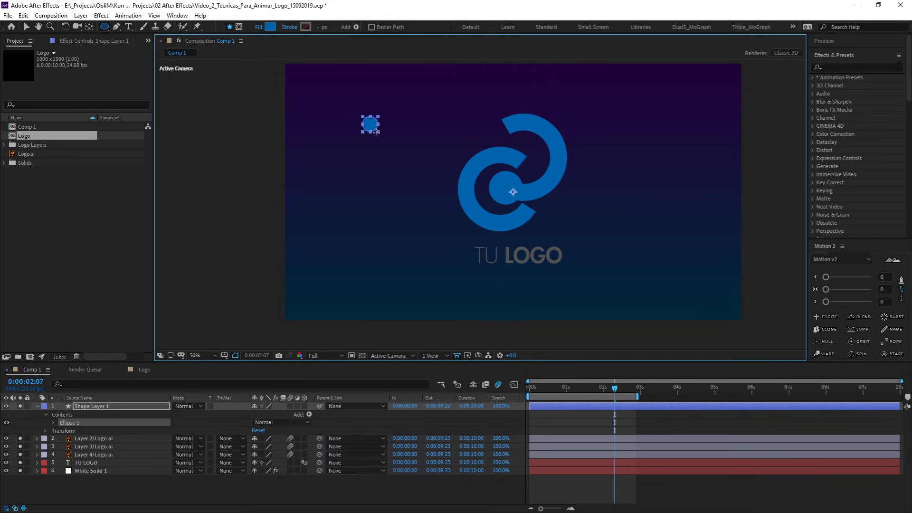
Preview, then expand Shape Layer 1's Contents down to the Ellipse 1 group
key(v)
key(space)
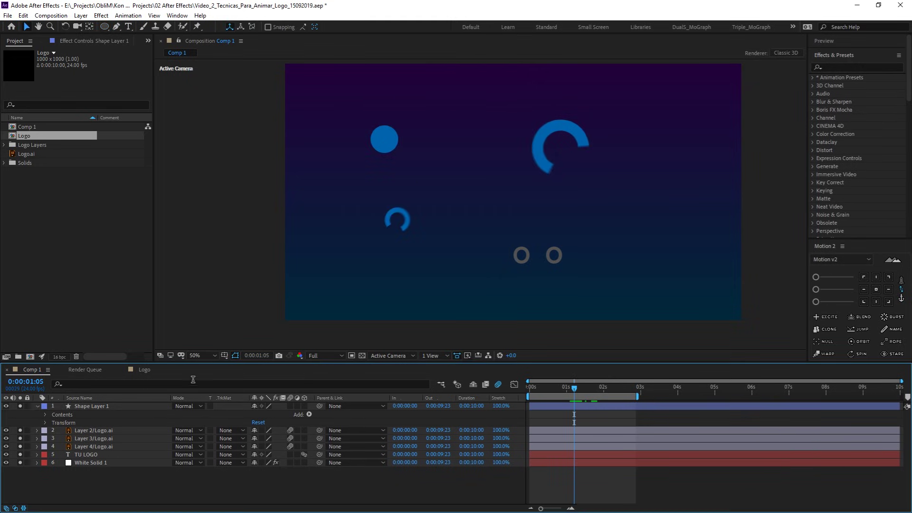
click(105, 407)
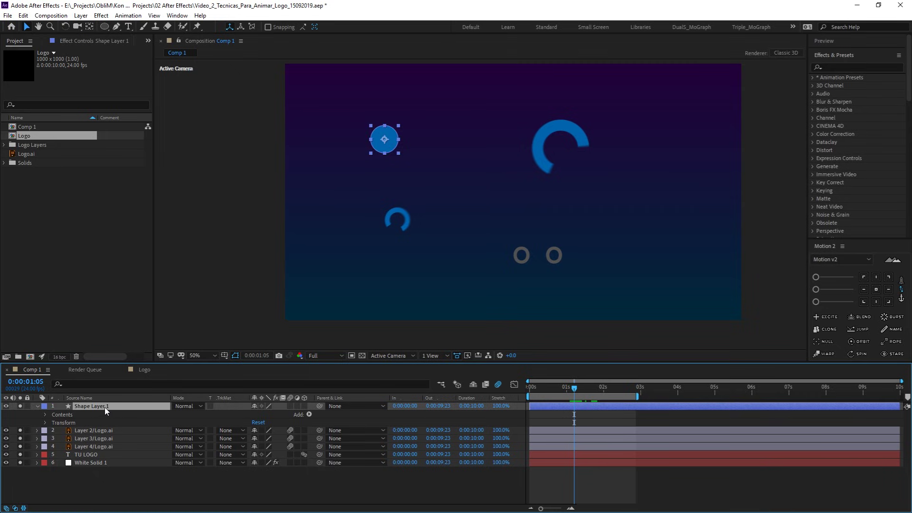
click(44, 414)
click(53, 423)
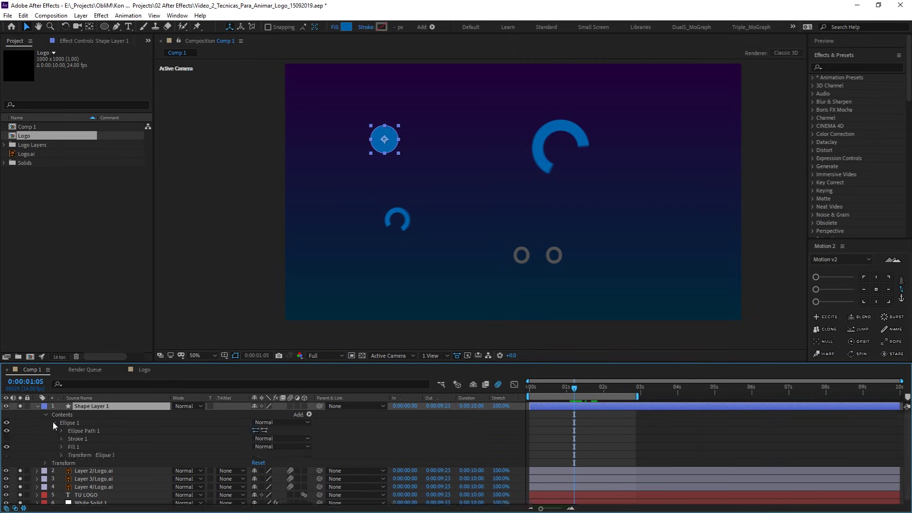
Keyframe Ellipse 1's Scale from 0% at the start to 100% about one second later
click(97, 456)
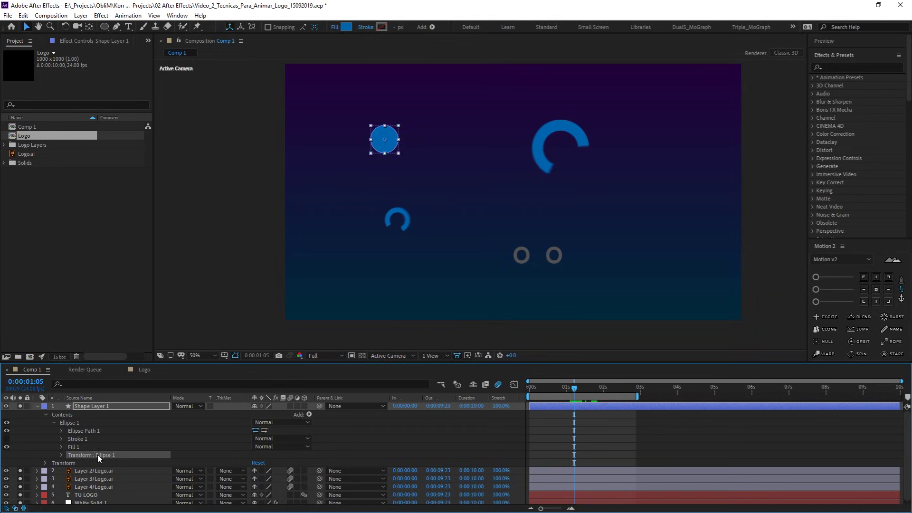
click(61, 455)
scroll(61, 455, down, 2)
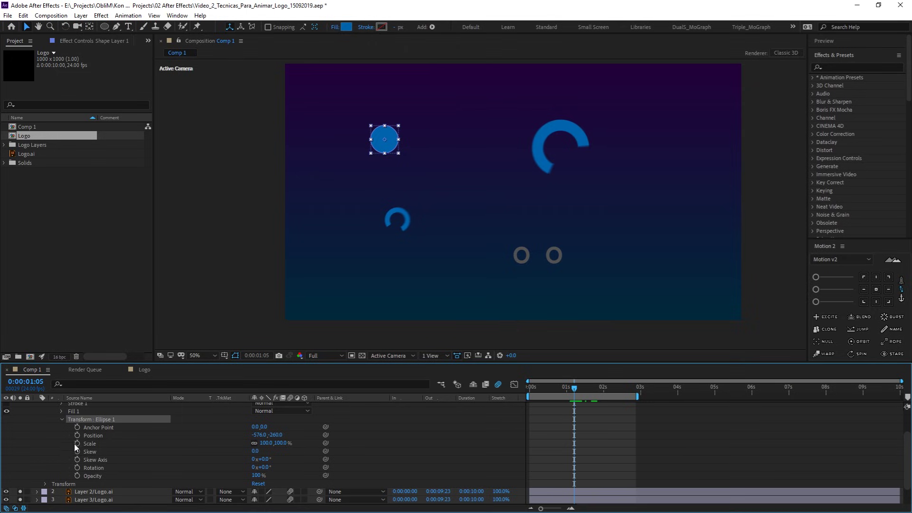
drag(572, 392, 523, 390)
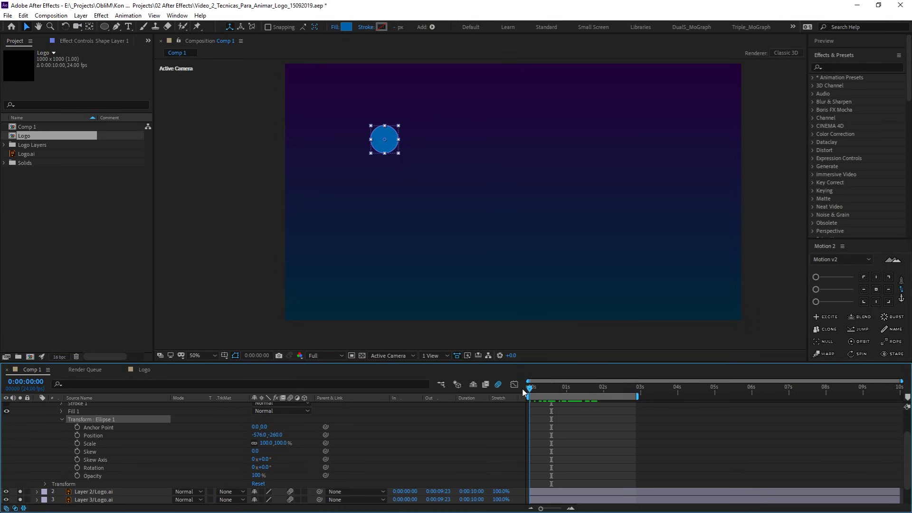
click(77, 443)
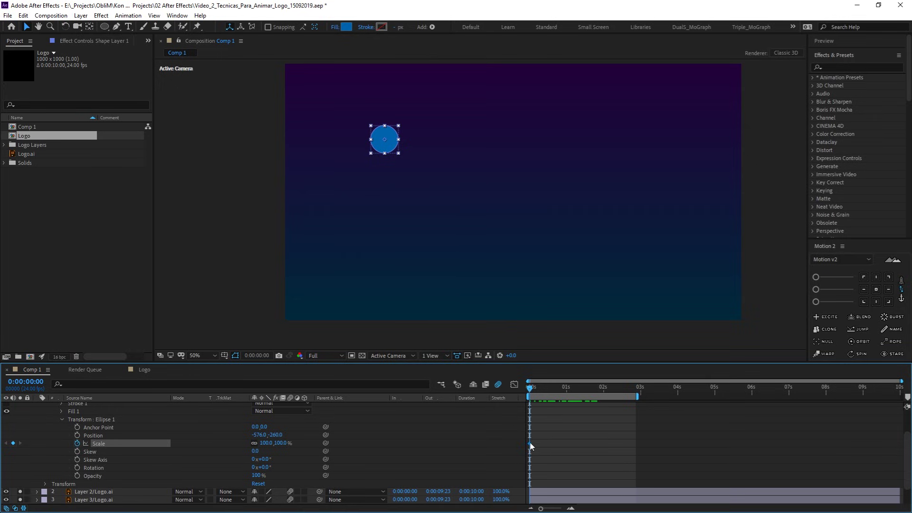
drag(557, 450, 571, 449)
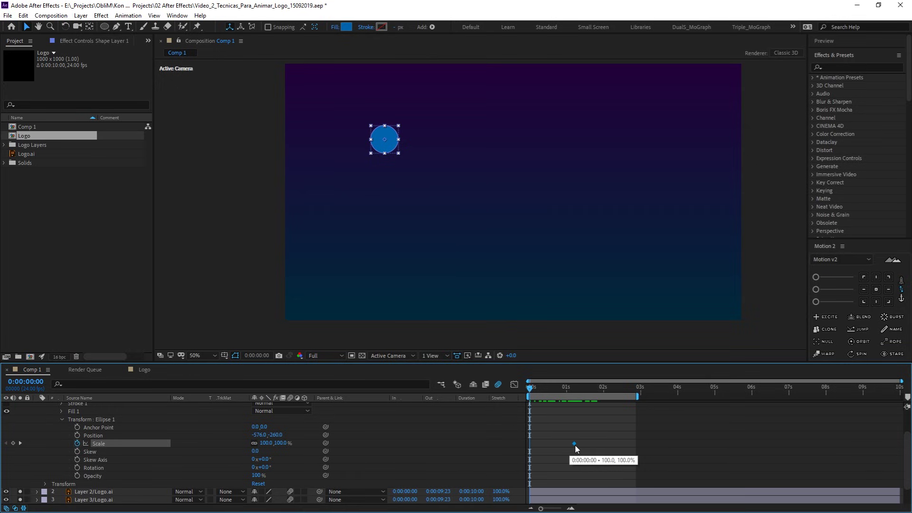
key(Return)
Apply Easy Ease (F9) to both Scale keyframes and preview the popping circle
mouse_move(545, 386)
mouse_down()
mouse_move(620, 387)
mouse_move(566, 403)
mouse_up()
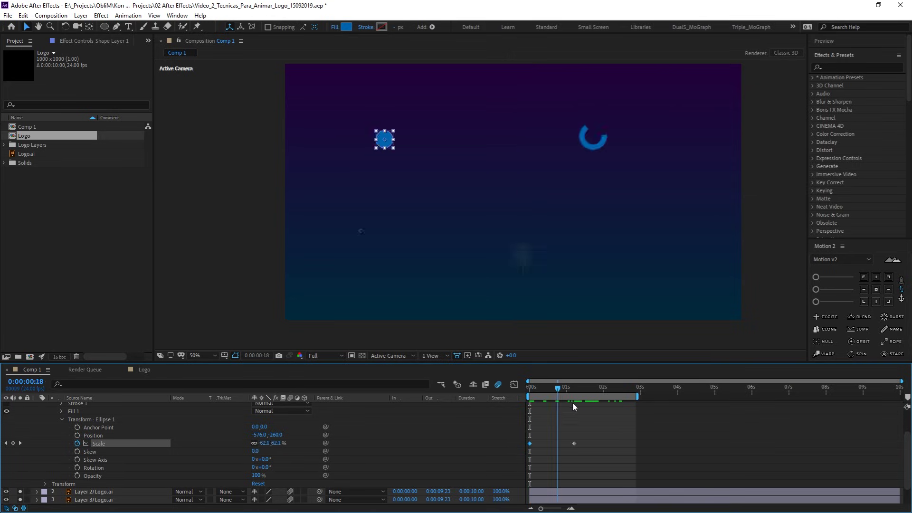
drag(599, 438, 520, 441)
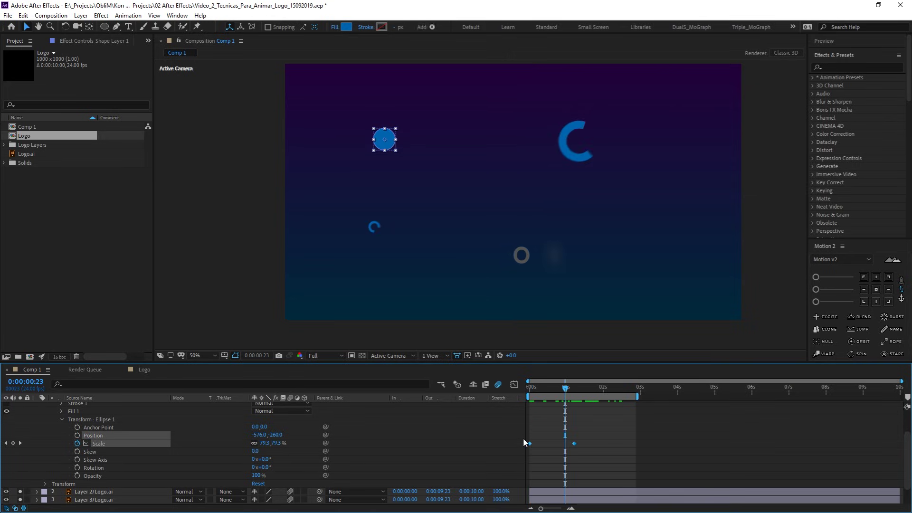
key(F9)
click(586, 437)
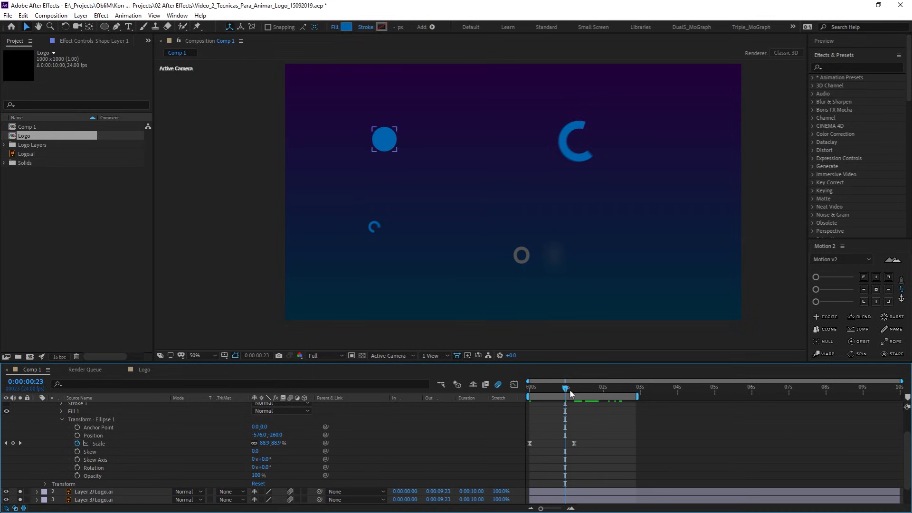
key(space)
scroll(10, 441, up, 2)
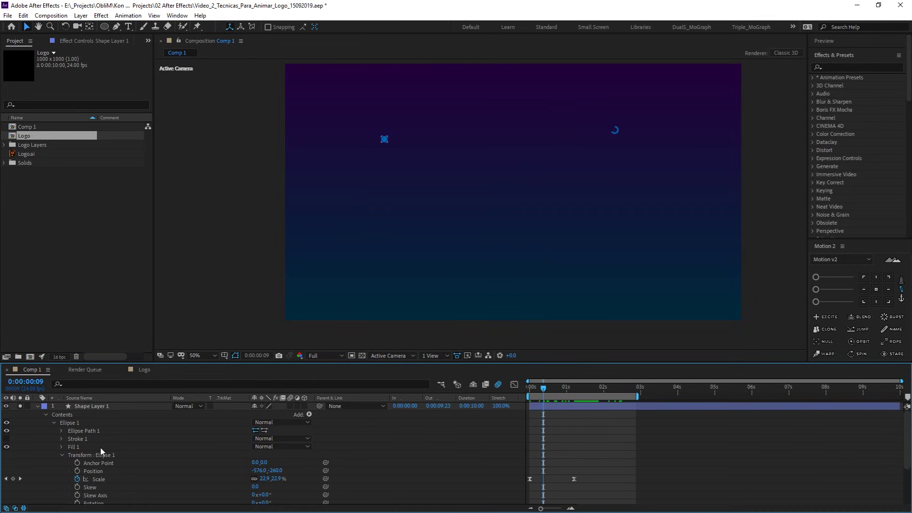
Duplicate Ellipse 1 and add Merge Paths in Subtract mode to hollow the circle
click(70, 423)
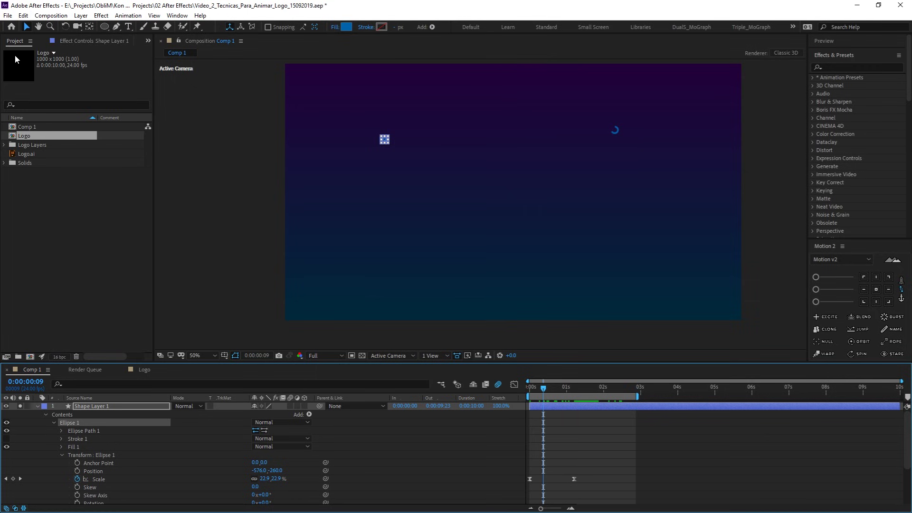
click(25, 17)
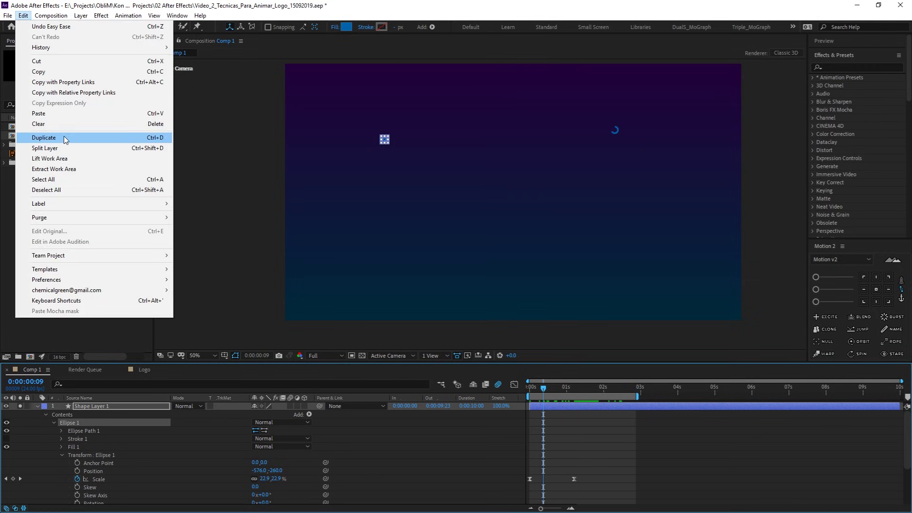
click(66, 138)
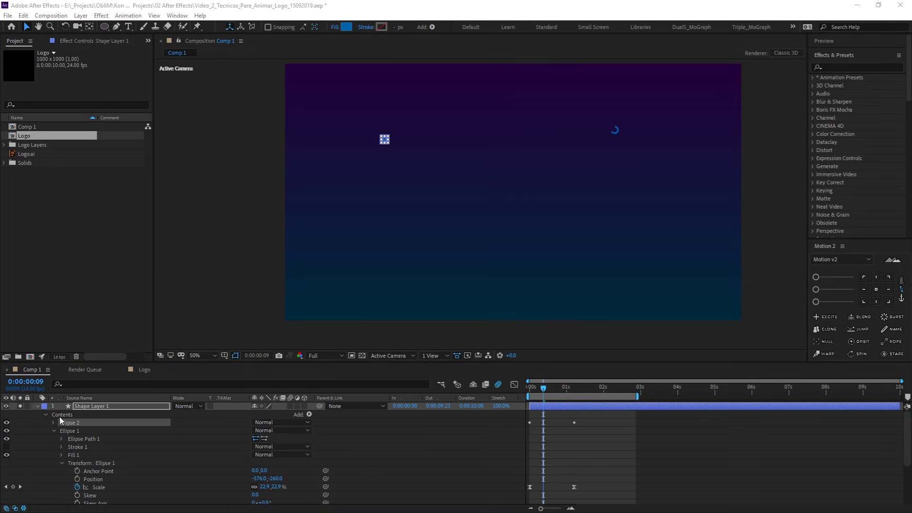
click(61, 416)
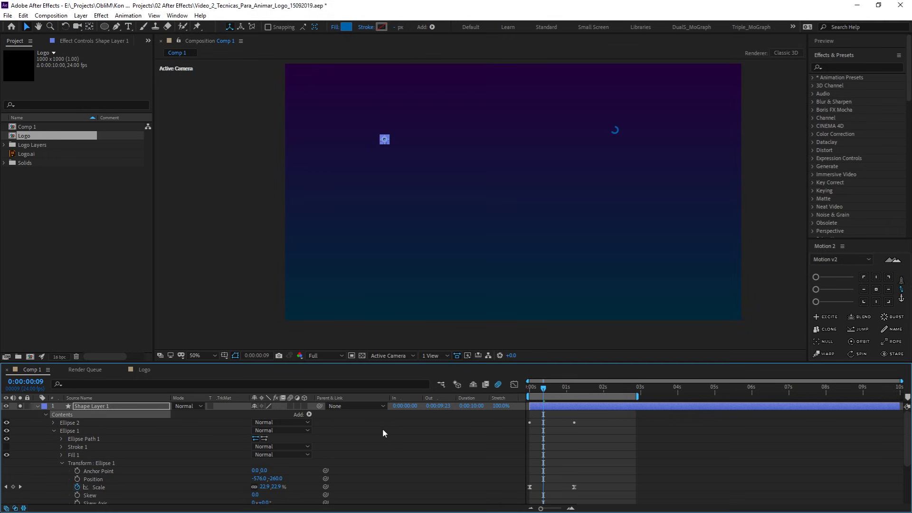
click(310, 415)
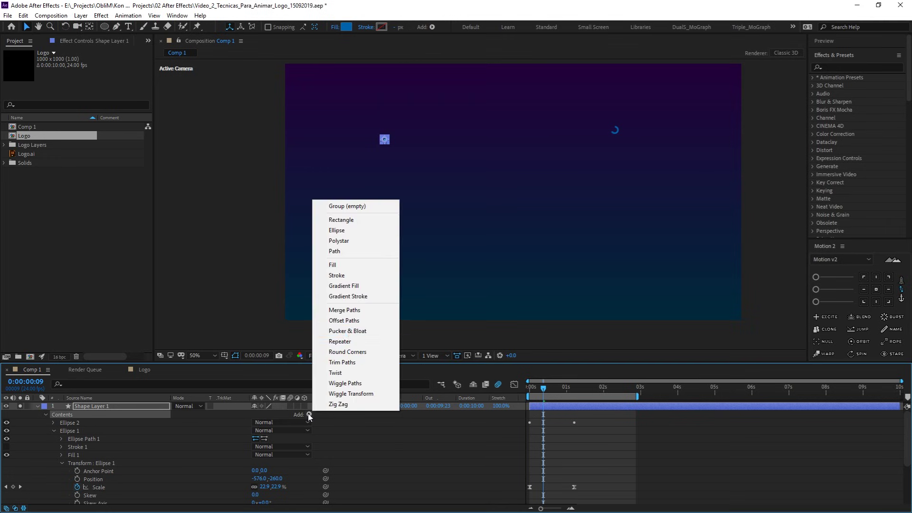
click(344, 310)
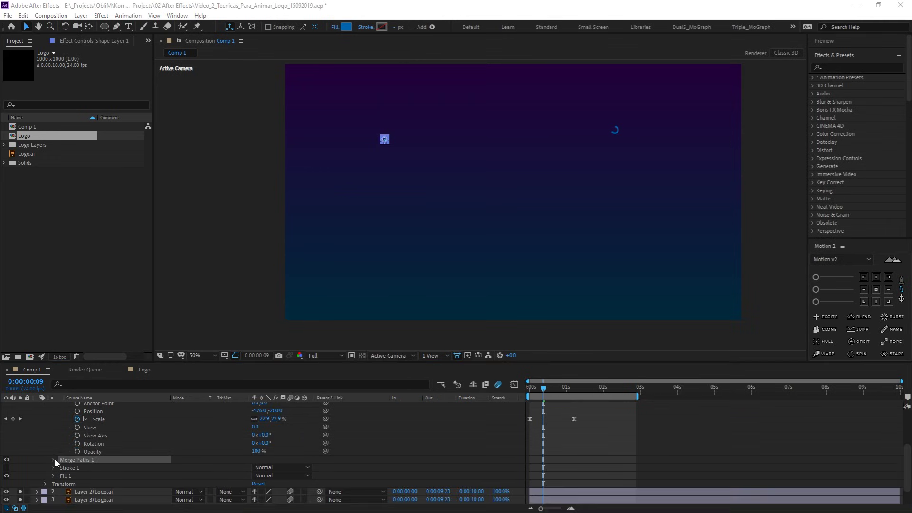
click(54, 460)
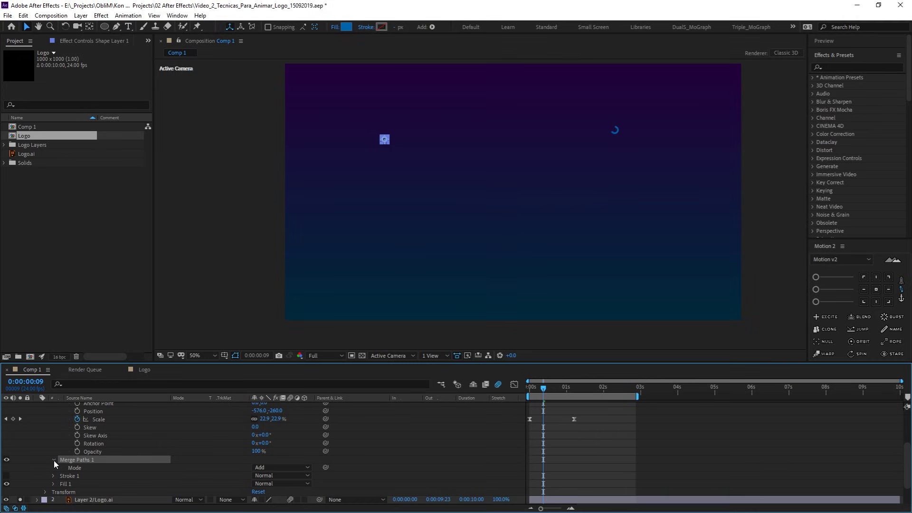
click(305, 471)
click(285, 437)
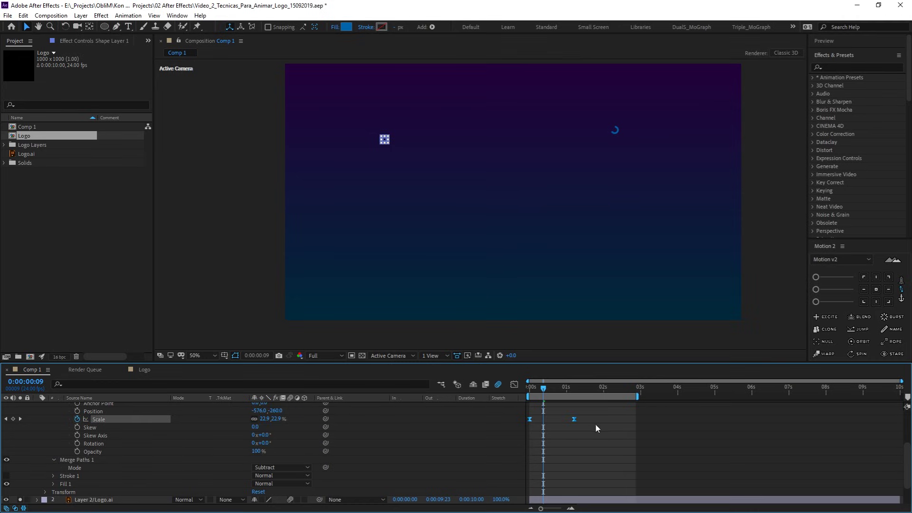
Shift both Scale keyframes slightly later and preview the popping ring
click(545, 390)
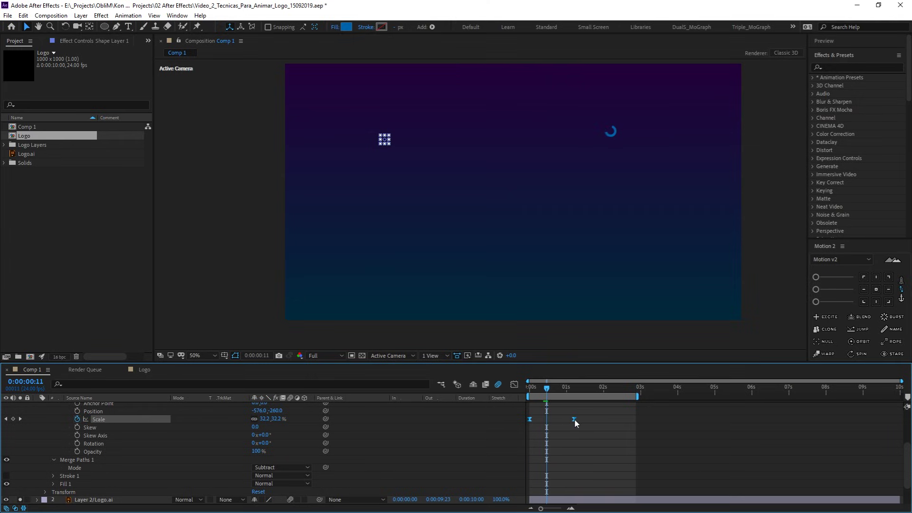
drag(575, 420, 581, 420)
click(540, 386)
key(space)
key(Home)
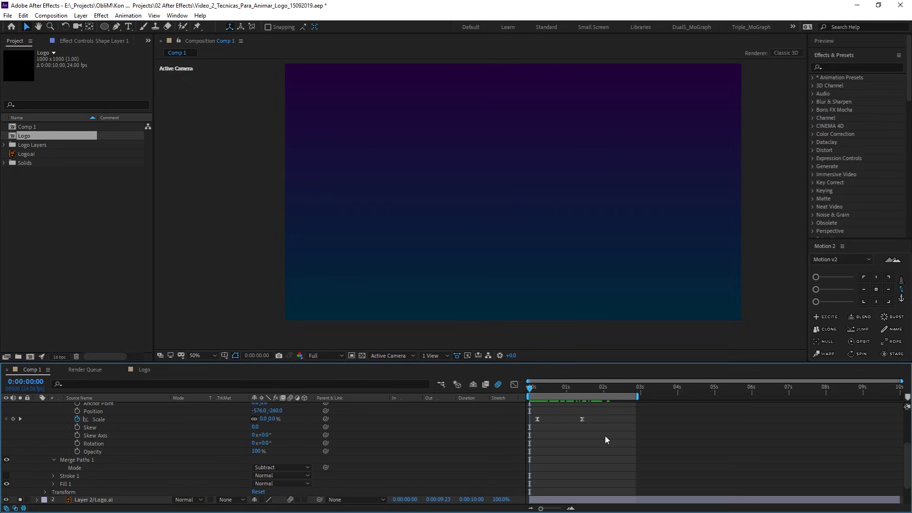
key(space)
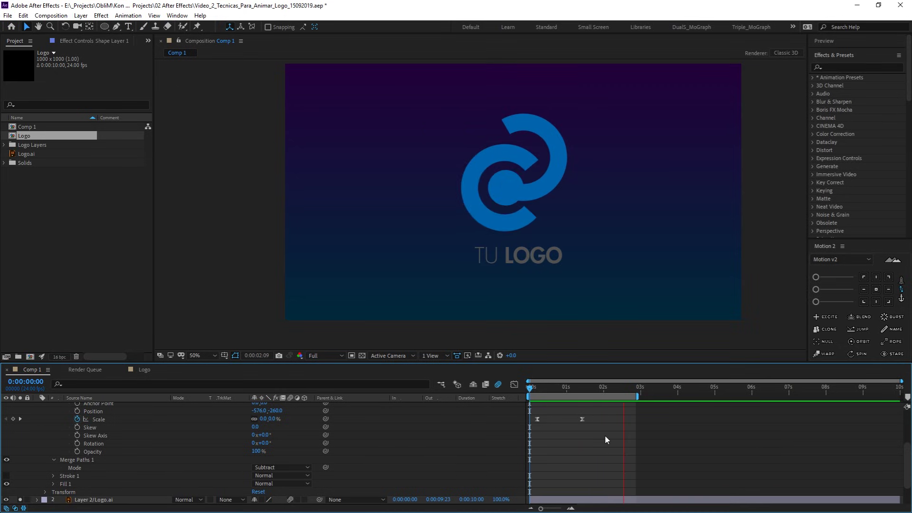
key(space)
click(48, 414)
Rename Shape Layer 1 to Circulo
click(80, 406)
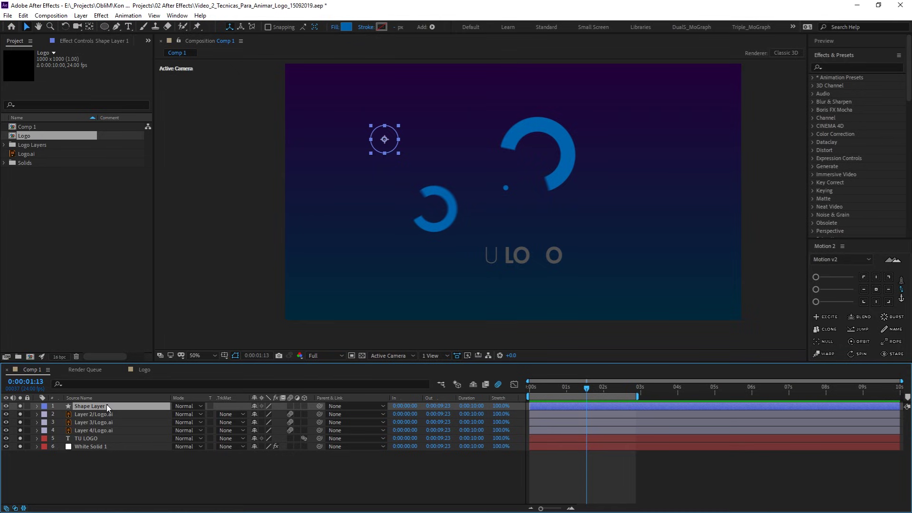
key(Return)
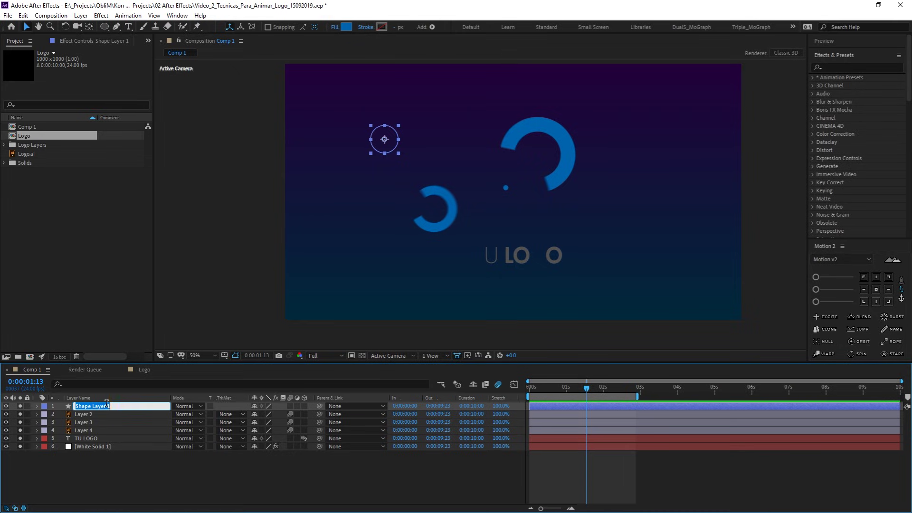
text(Circulo)
key(Return)
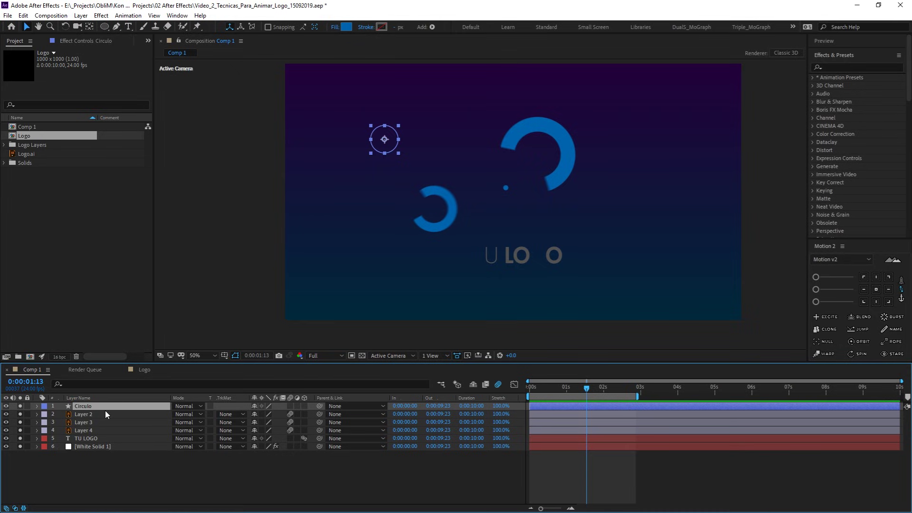
Duplicate the ring, place the copy right of the logo, and start Circulo 10 frames later
key(ctrl+d)
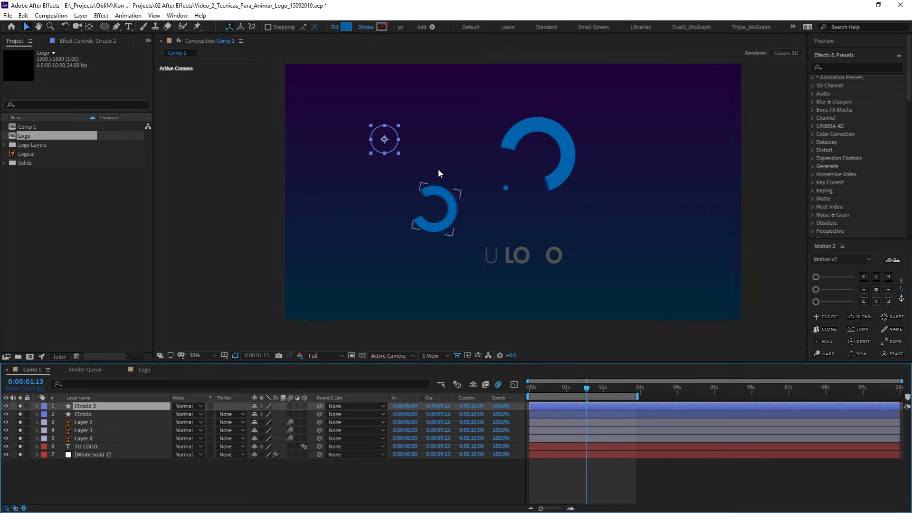
drag(393, 148, 590, 216)
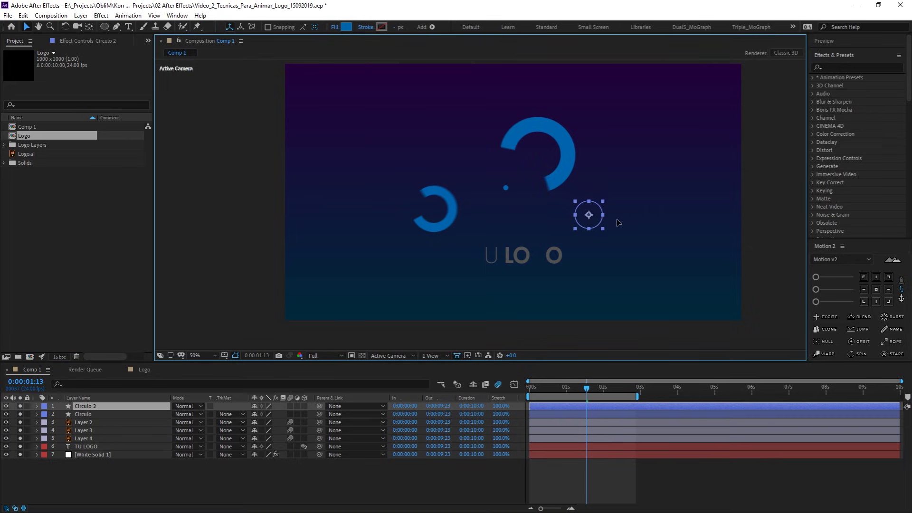
drag(590, 216, 633, 227)
click(558, 415)
key(space)
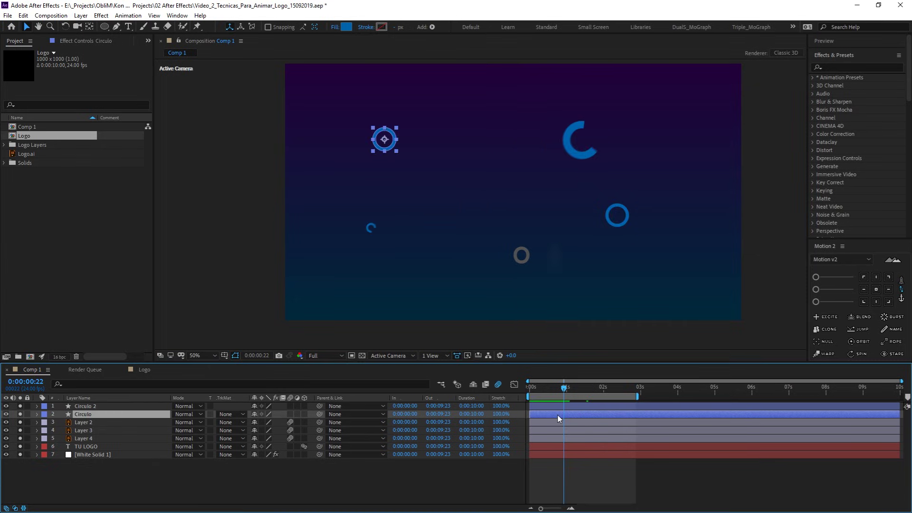
drag(539, 416, 555, 417)
Duplicate Circulo 2 as Circulo 3, delay it to 0:00:00:18, and preview
key(ctrl+Up)
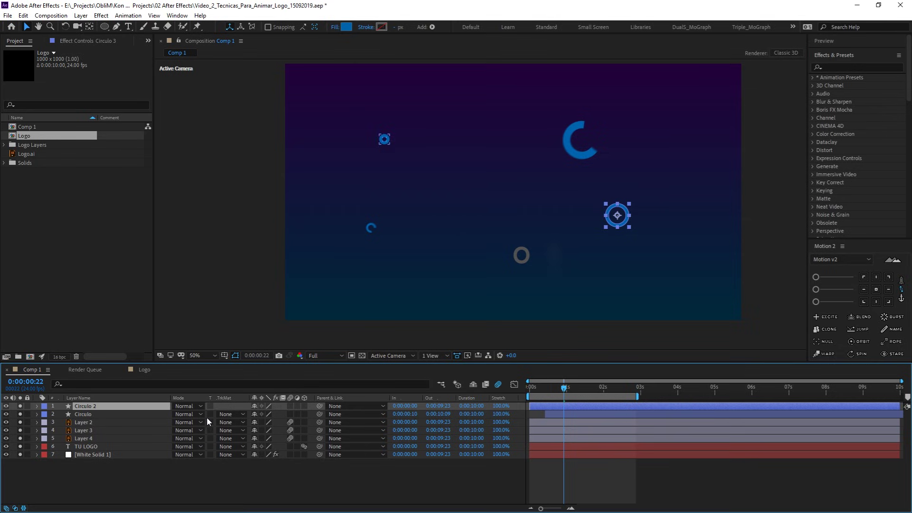
key(ctrl+d)
drag(589, 406, 618, 407)
click(612, 387)
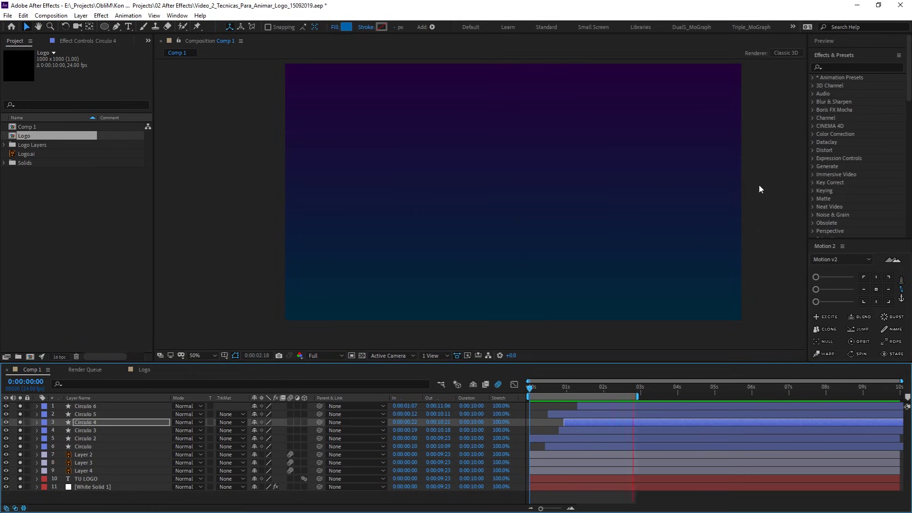
click(246, 500)
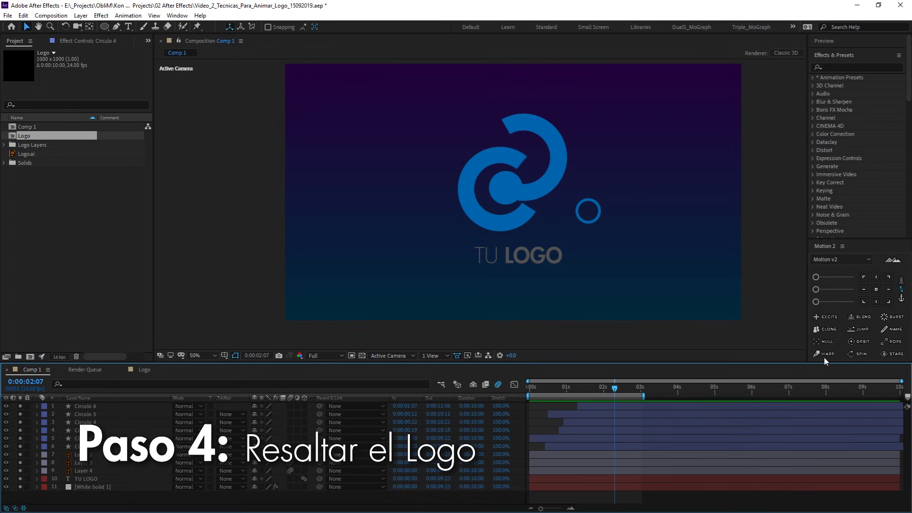
click(81, 15)
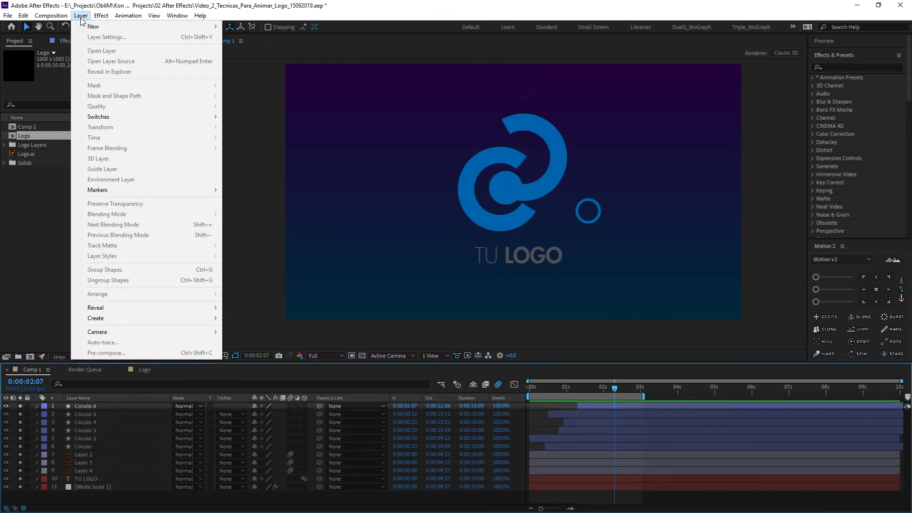
Add a new null object layer named Control
mouse_move(124, 26)
click(250, 68)
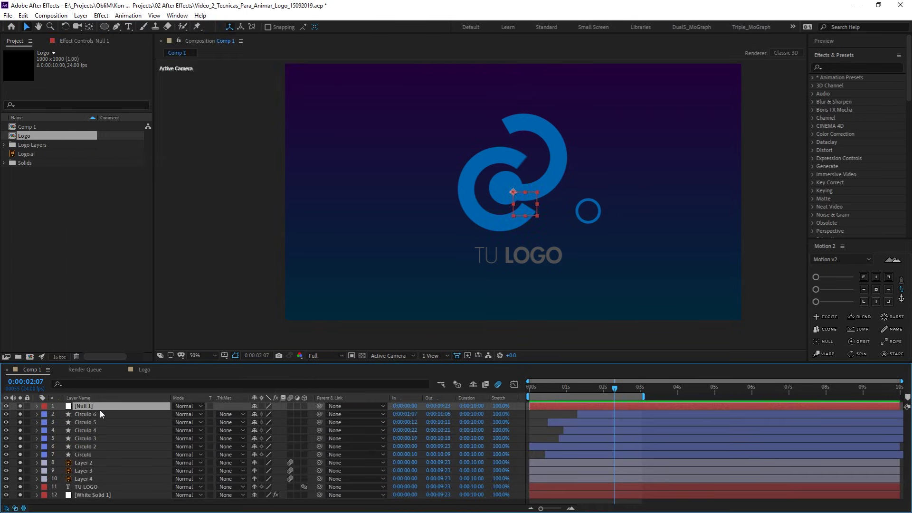
key(Return)
text(Control)
key(Return)
Parent Layers 2, 3, 4 and the TU LOGO text to Control
click(98, 462)
ctrl+click(99, 472)
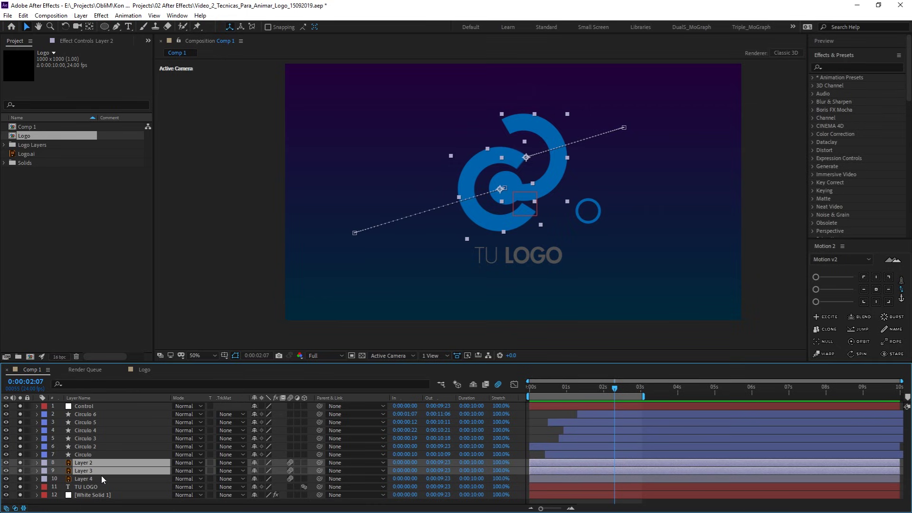
ctrl+click(102, 479)
ctrl+click(105, 487)
drag(319, 466, 109, 406)
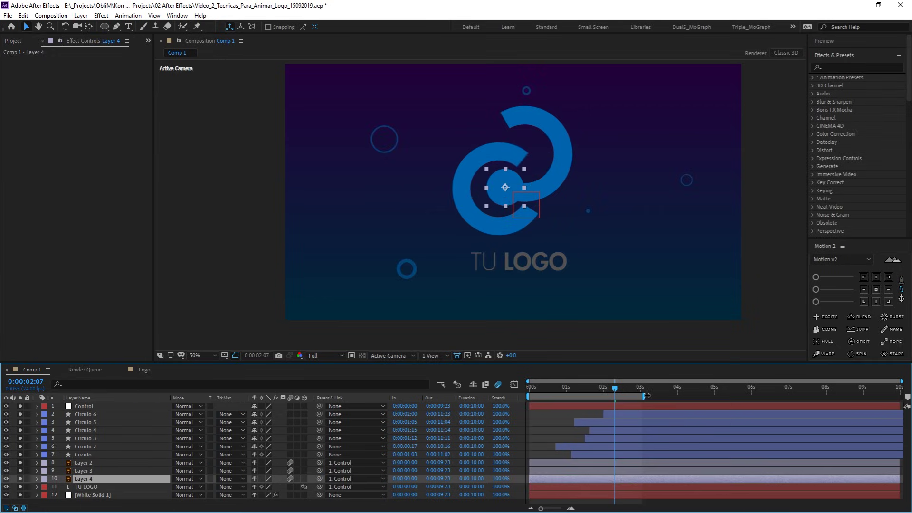
Keyframe Control's Scale from 109.7% at 0:00:02:07 down to 83.7% near 4 seconds, then preview
drag(645, 395, 724, 396)
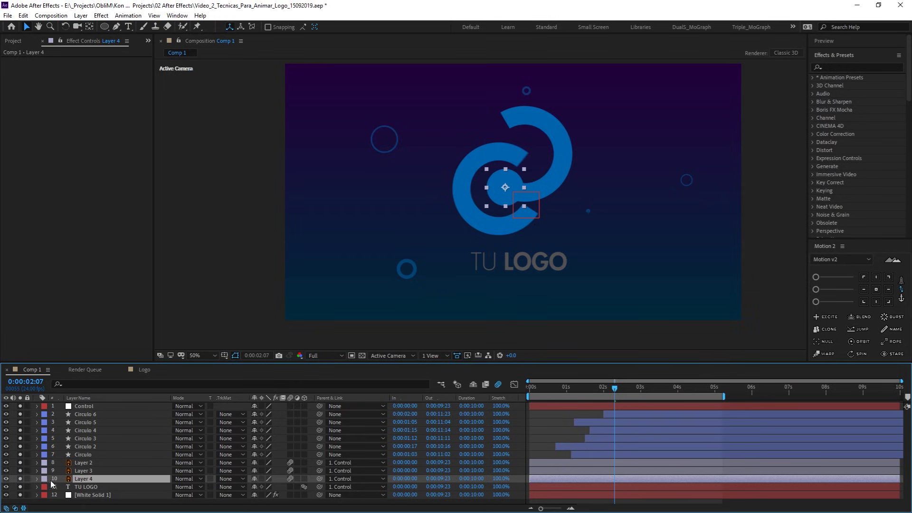
click(98, 407)
key(s)
mouse_move(614, 389)
mouse_down()
mouse_move(591, 391)
mouse_move(609, 390)
mouse_up()
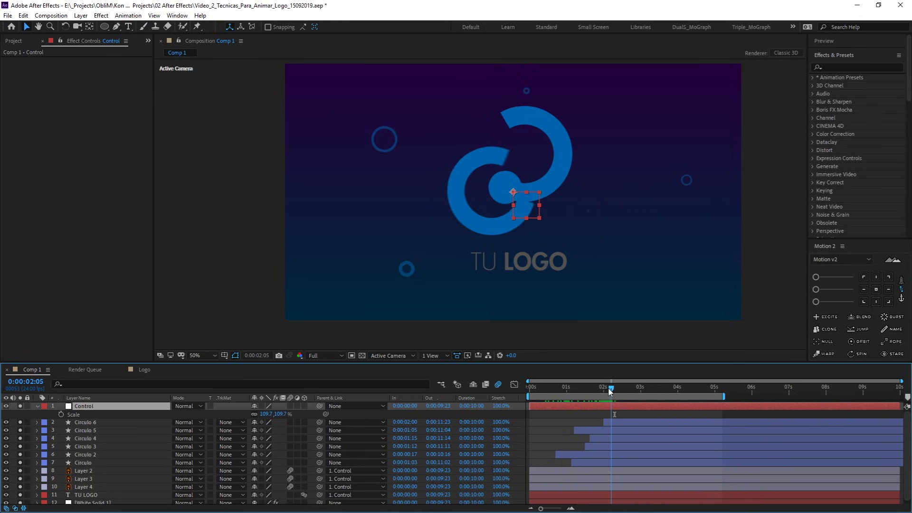
drag(610, 390, 615, 390)
key(alt+shift+s)
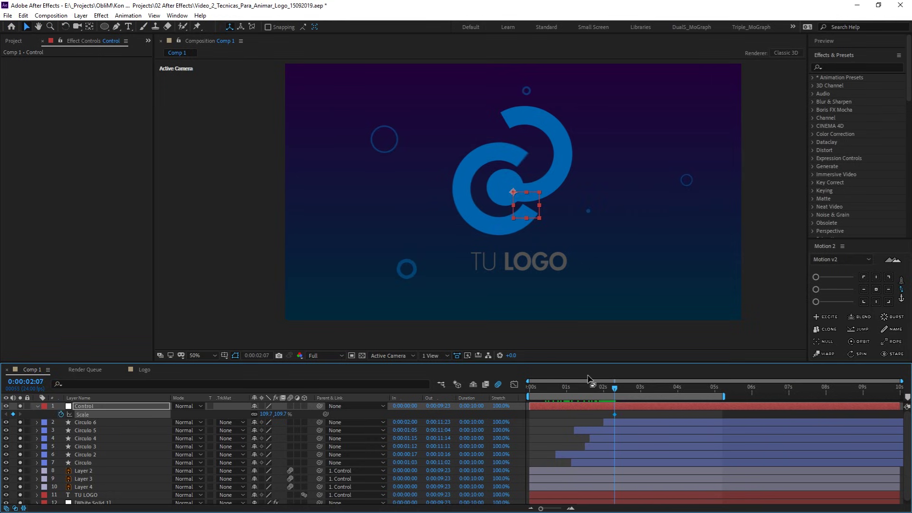
key(Page_Down)
drag(284, 417, 279, 418)
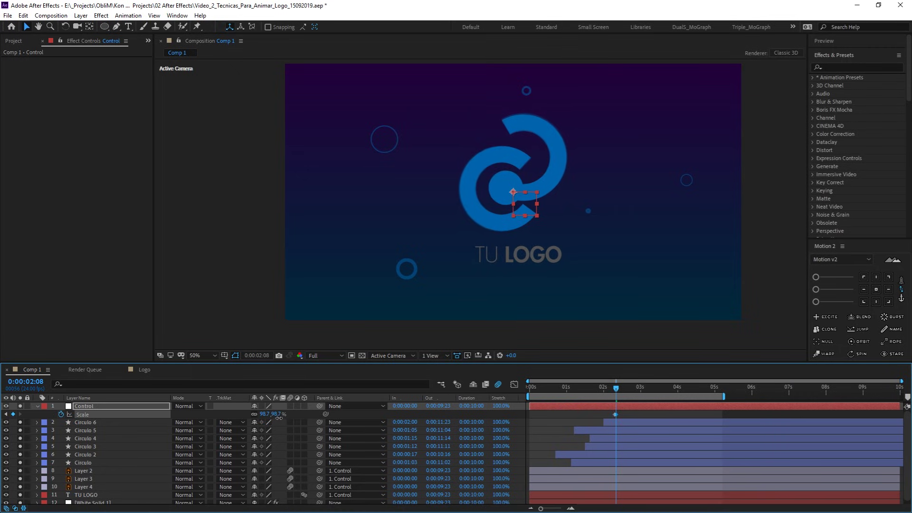
drag(660, 387, 682, 387)
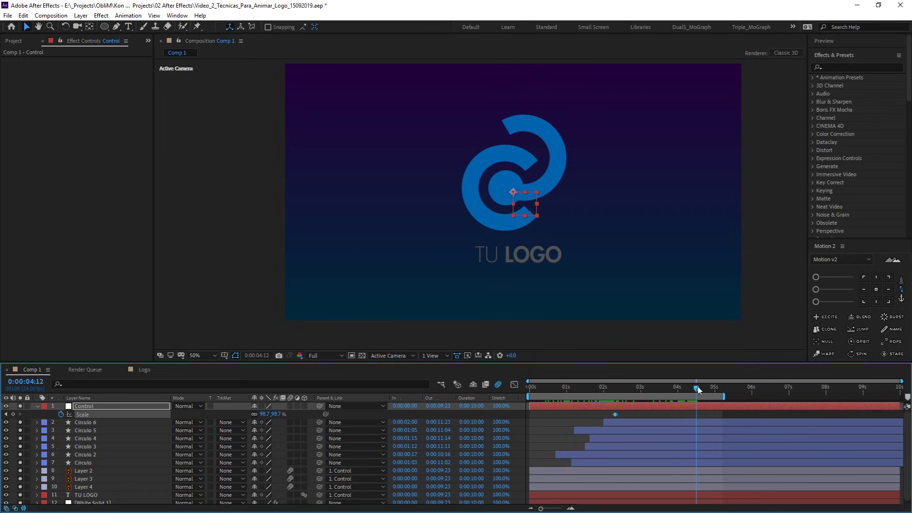
drag(278, 413, 272, 414)
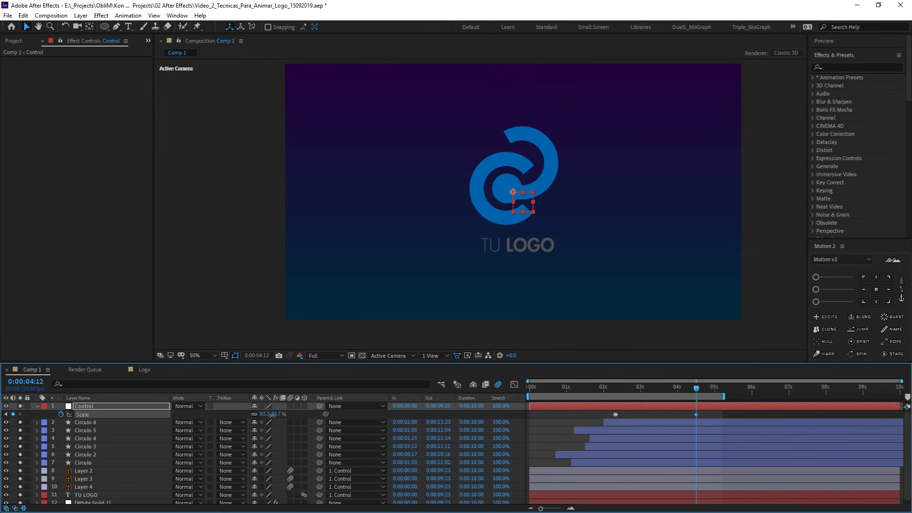
key(space)
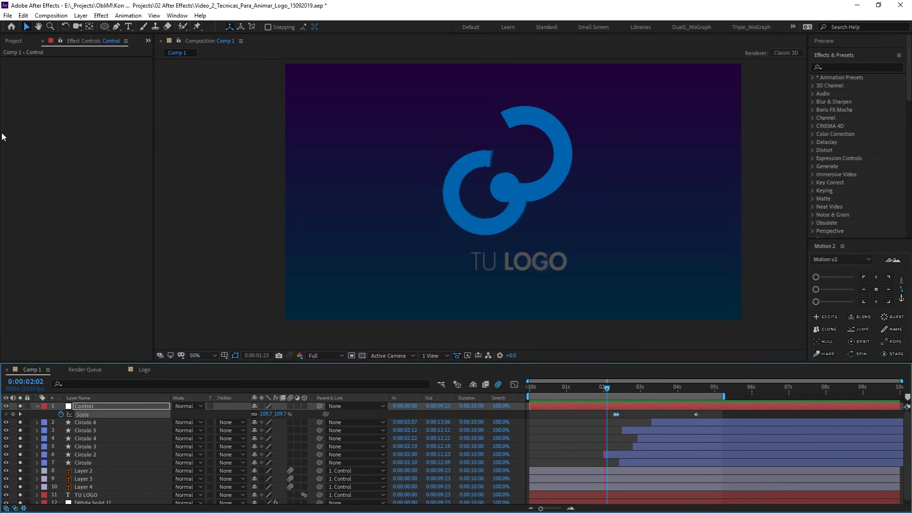